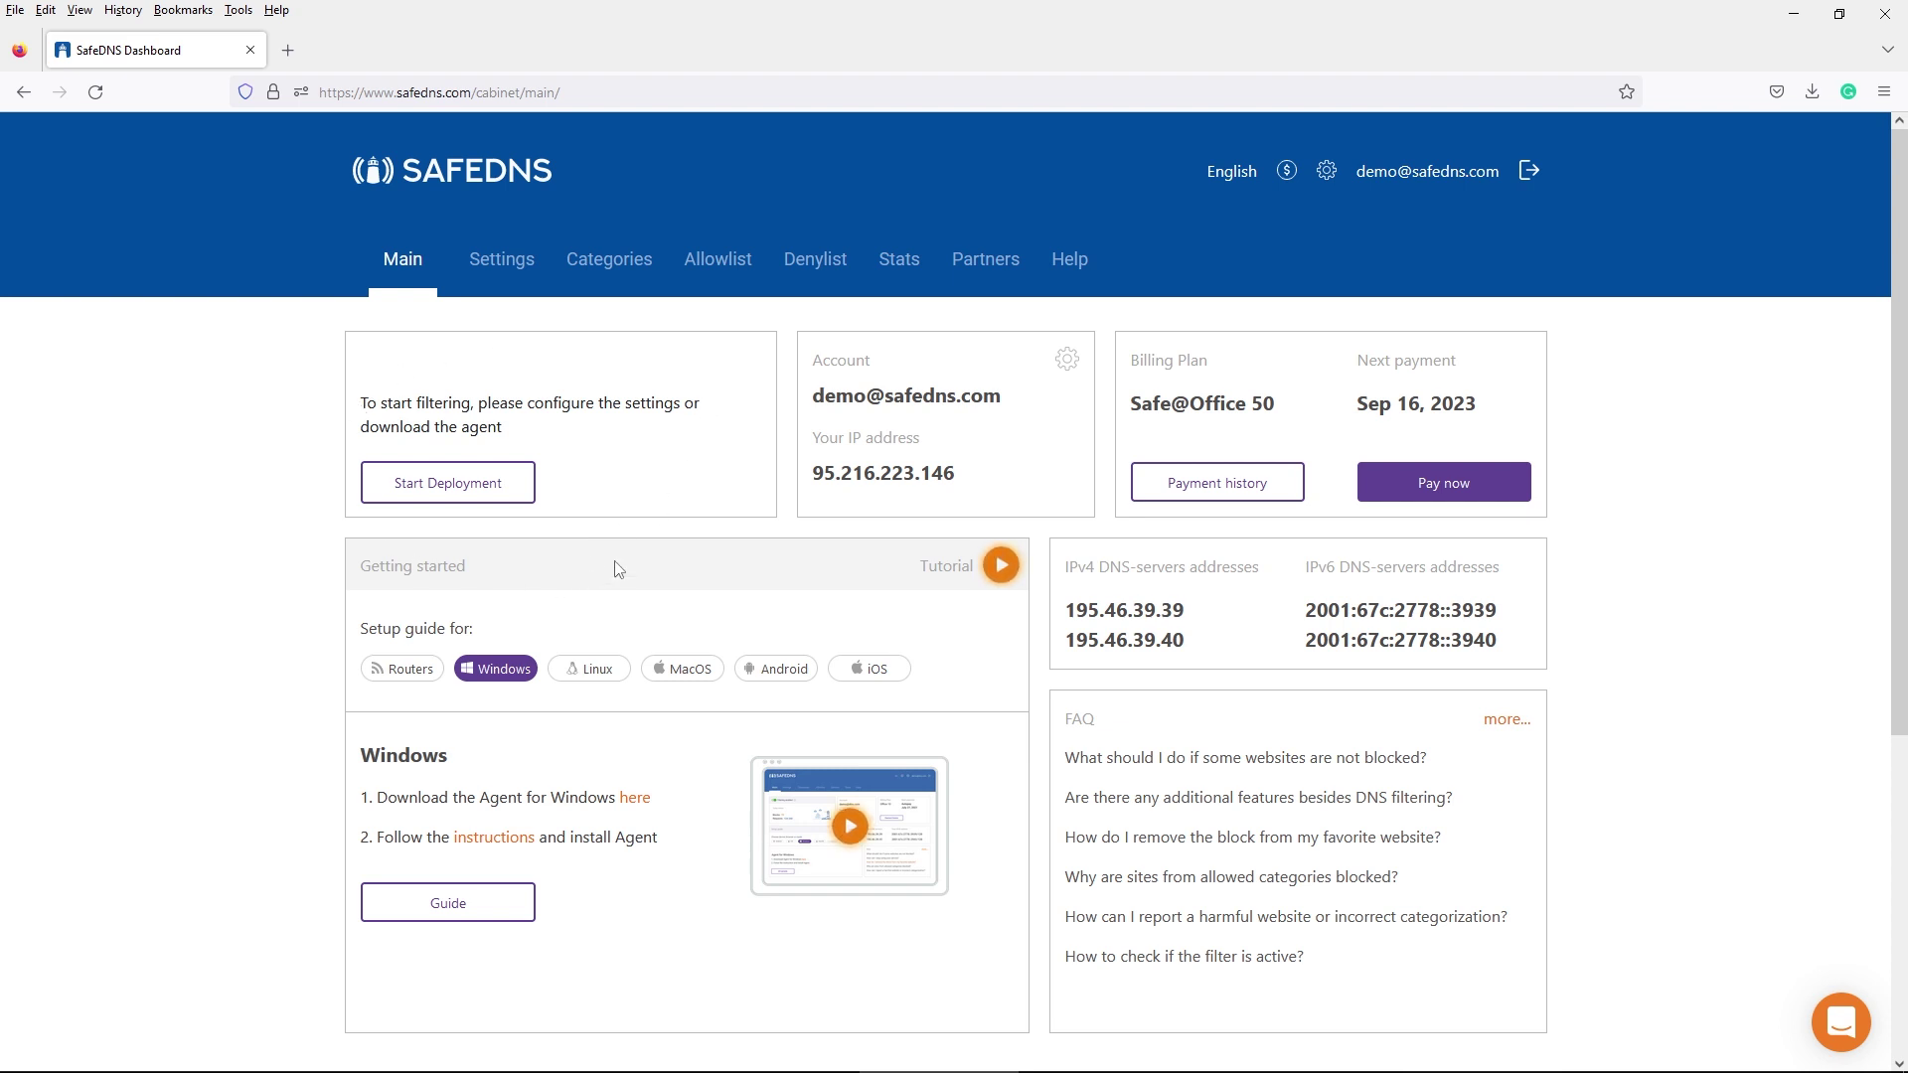
- Review the account overview: login e-mail, public IP, Safe@Office 50 plan and IPv4 DNS servers
{"action": "left_click_drag", "start_coordinate": [1008, 402], "coordinate": [809, 398]}
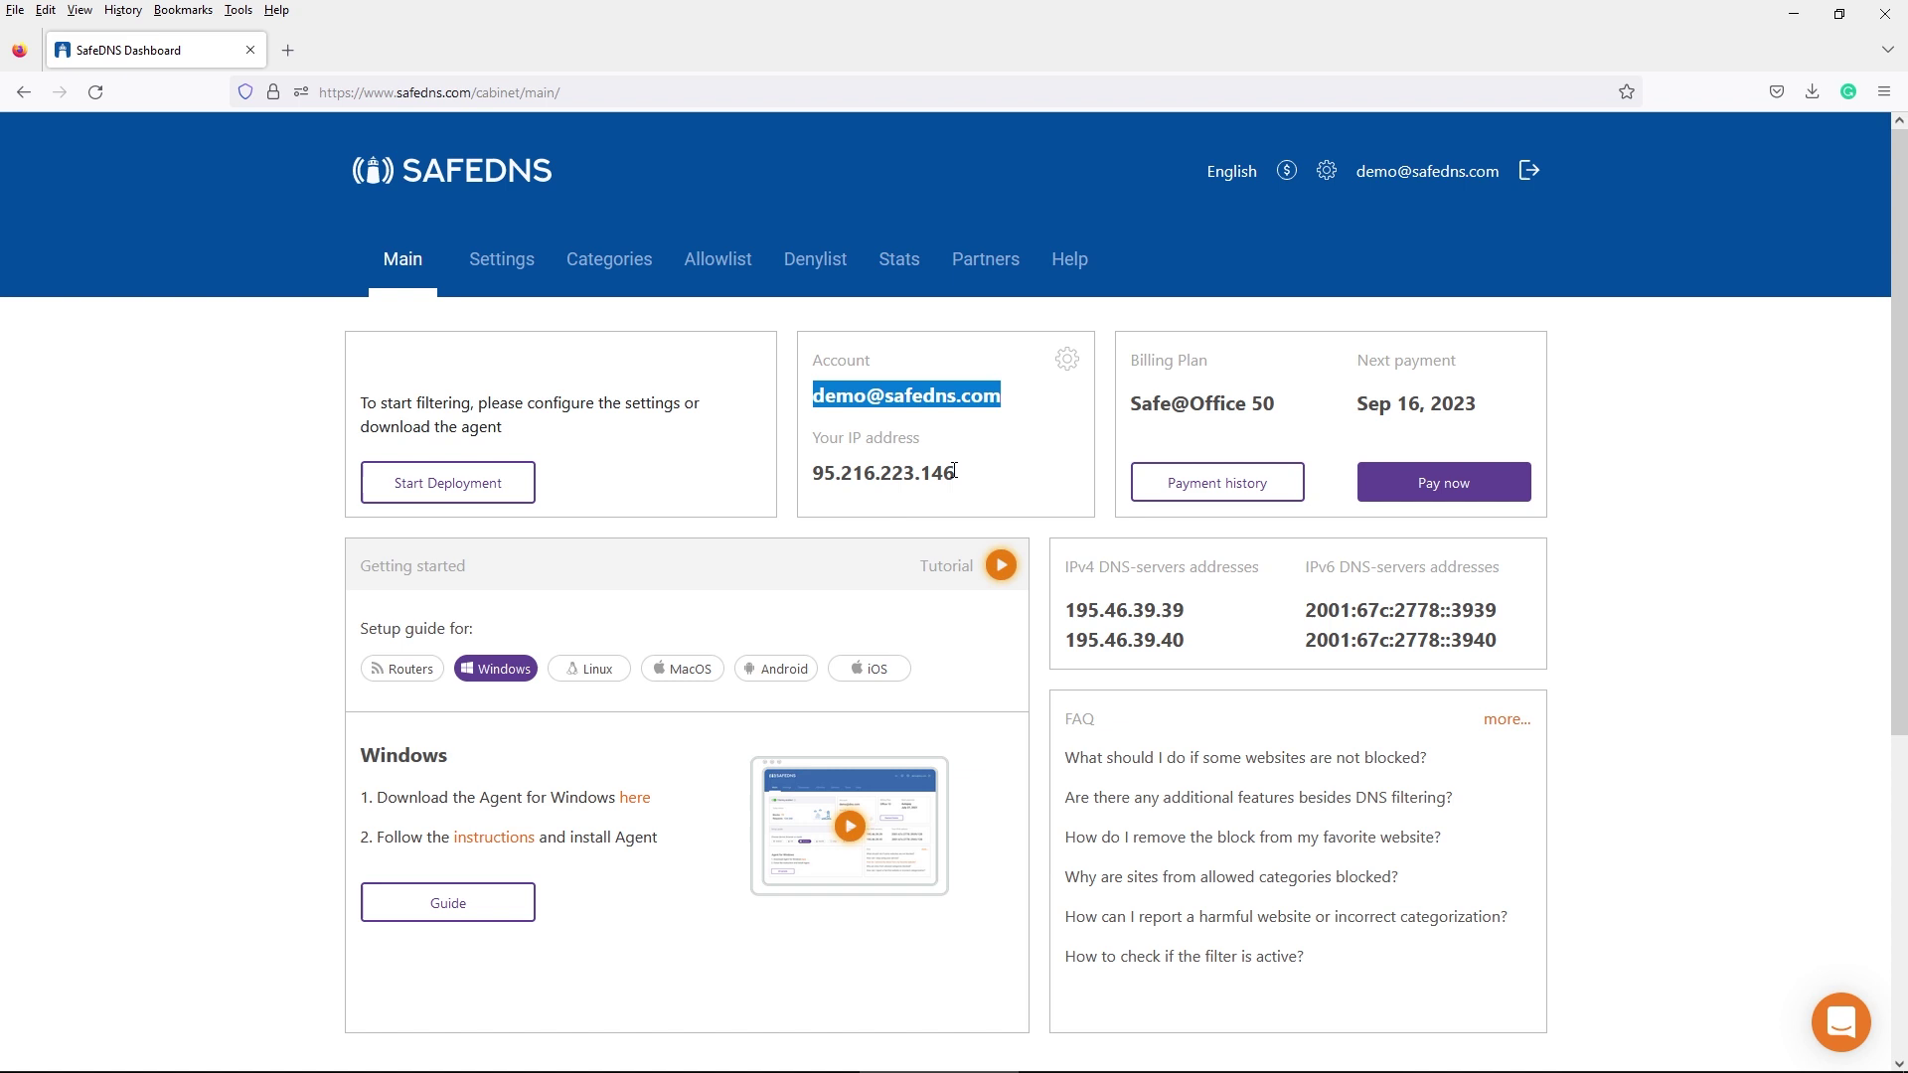
{"action": "left_click_drag", "start_coordinate": [956, 474], "coordinate": [810, 475]}
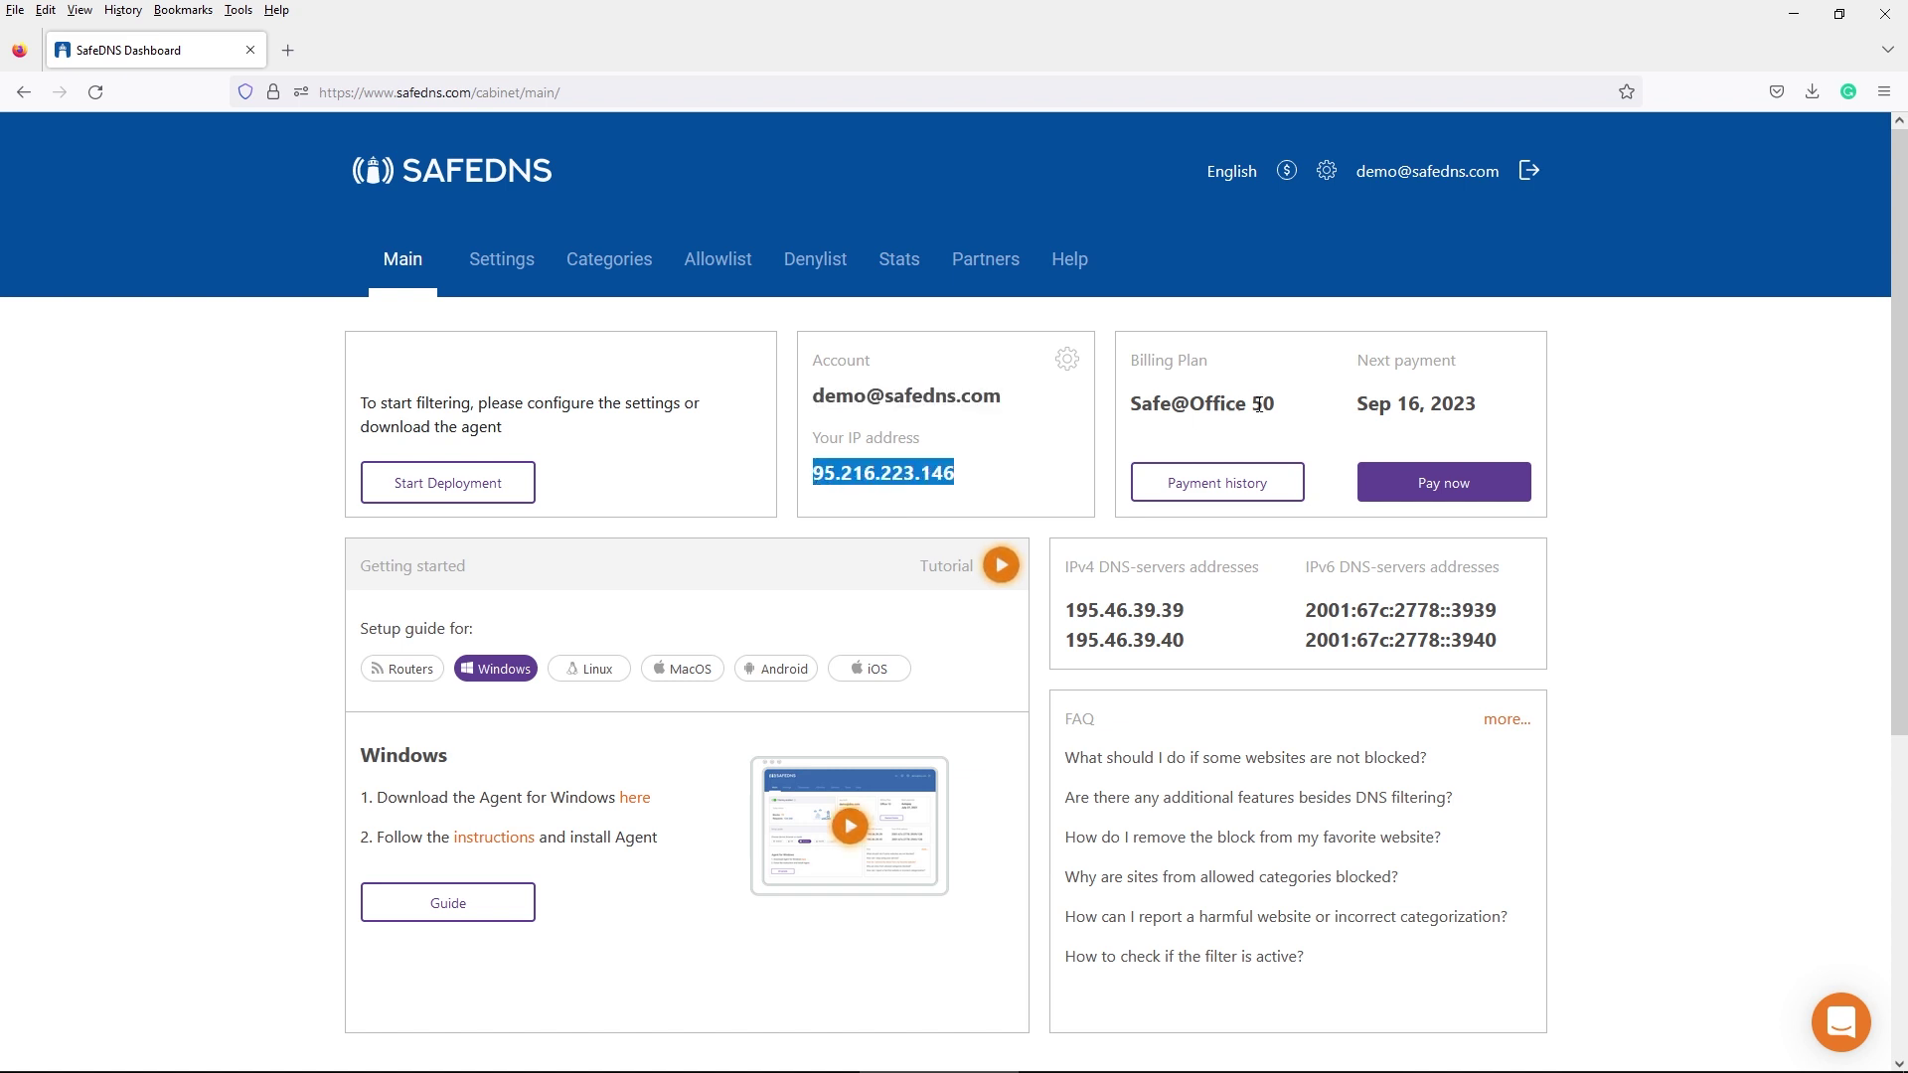
{"action": "left_click_drag", "start_coordinate": [1274, 403], "coordinate": [1132, 409]}
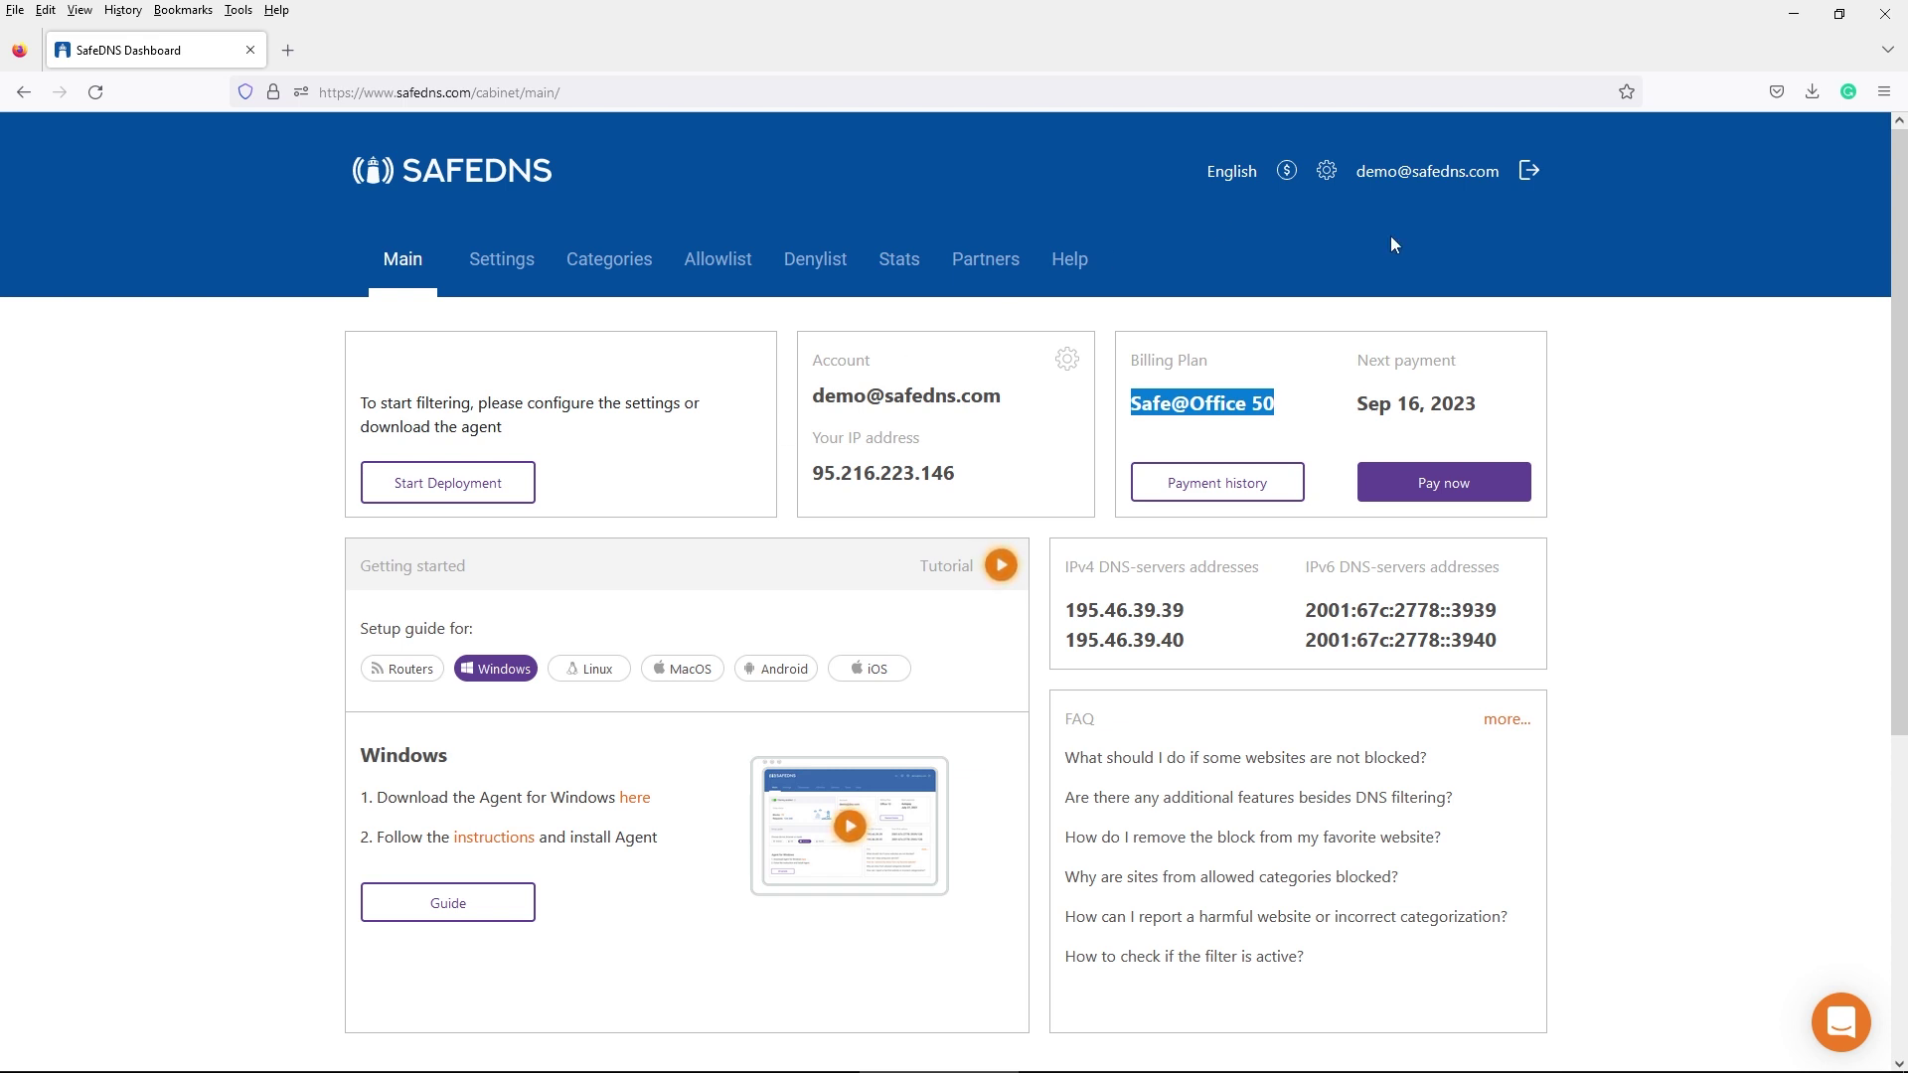
{"action": "triple_click", "coordinate": [1197, 656]}
- Copy the public IP 95.216.223.146 from Devices and add it as a filtered network
{"action": "left_click", "coordinate": [507, 266]}
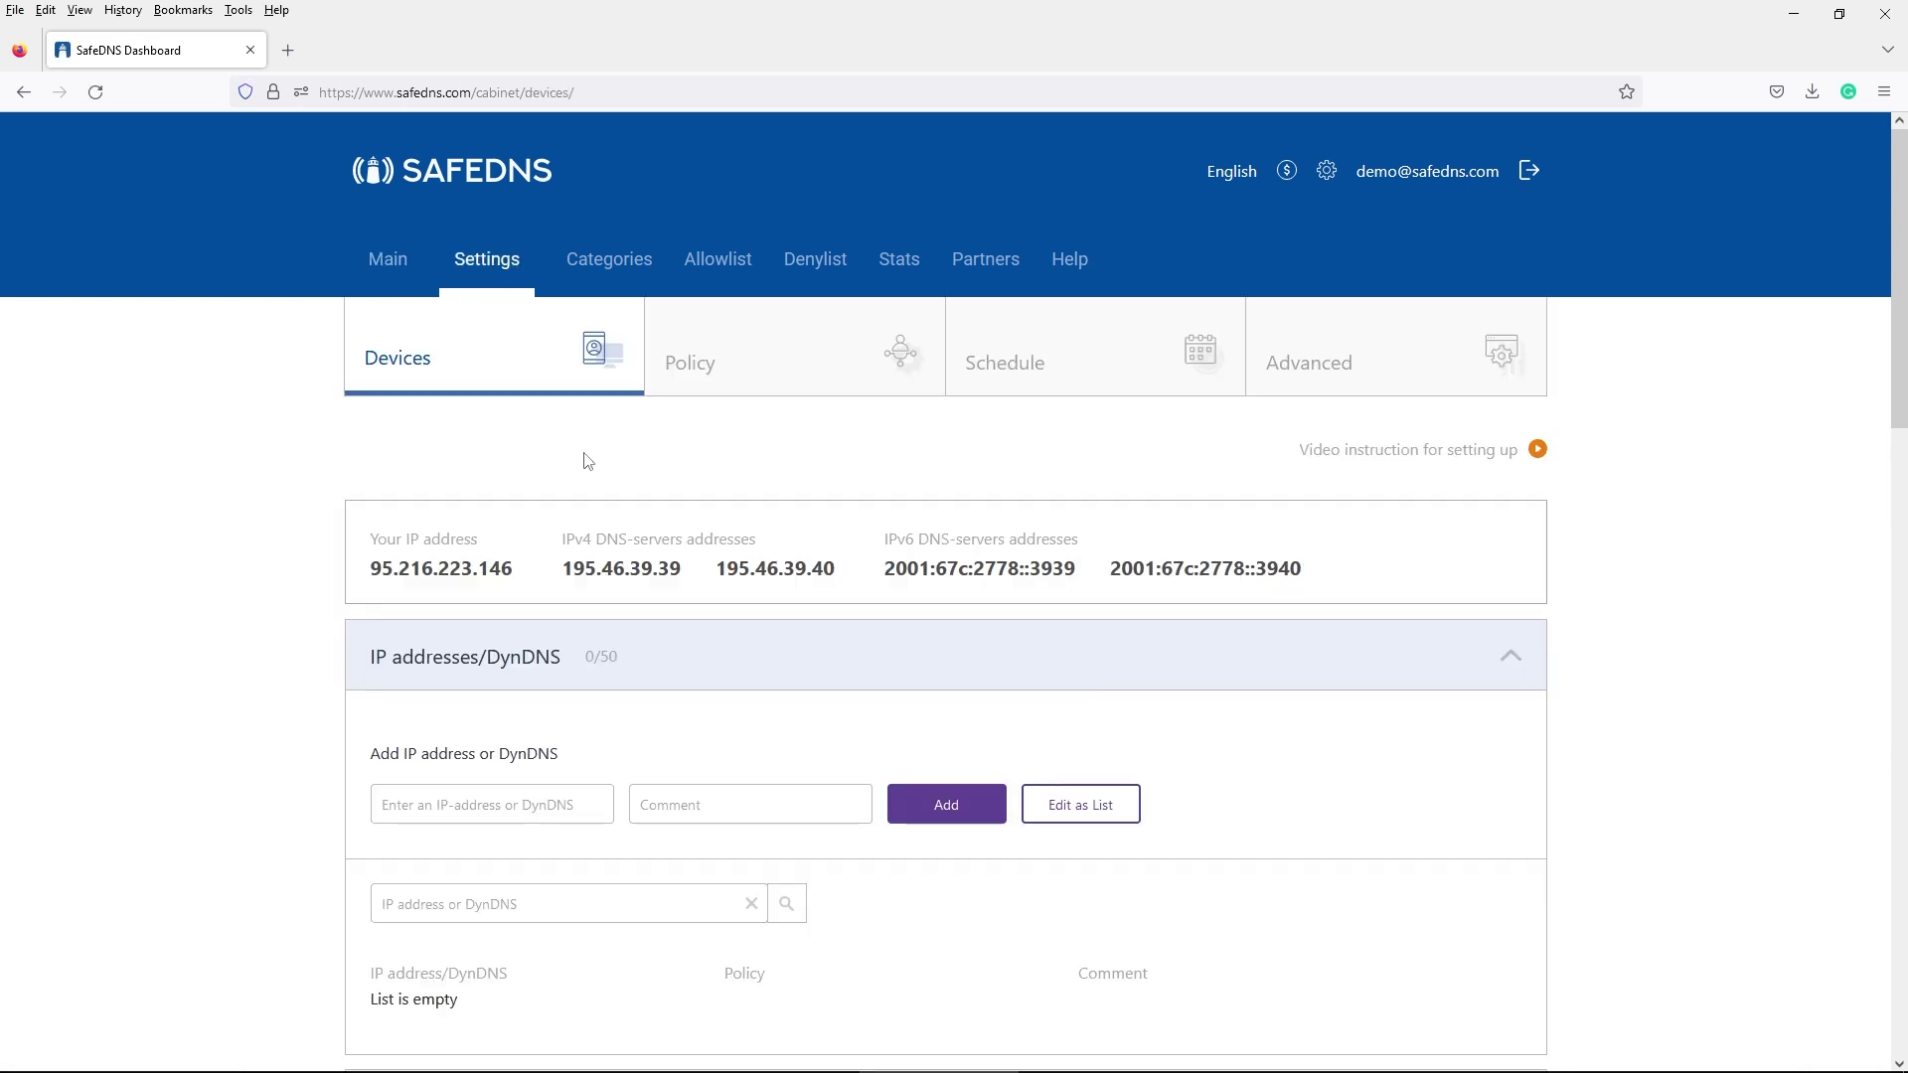
{"action": "scroll", "coordinate": [584, 459], "scroll_direction": "down", "scroll_amount": 1}
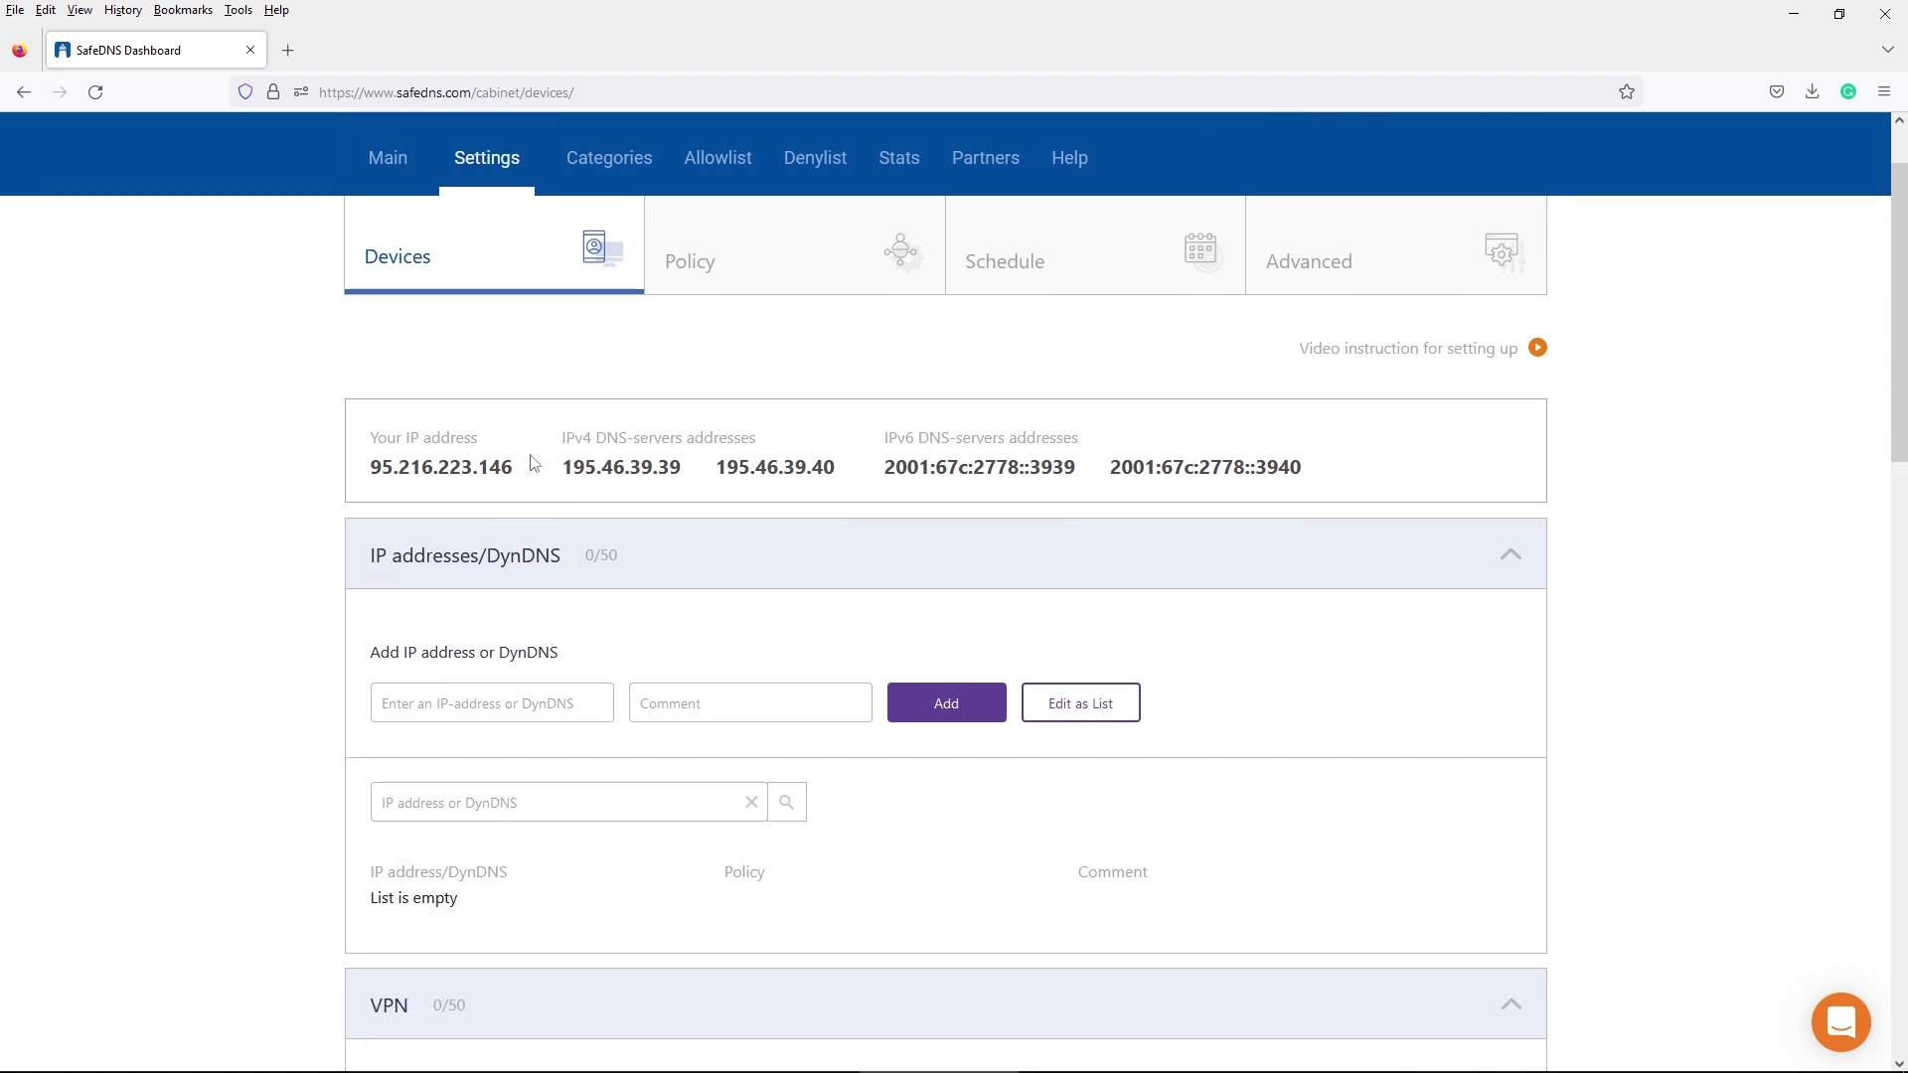
{"action": "left_click_drag", "start_coordinate": [513, 467], "coordinate": [370, 467]}
{"action": "right_click", "coordinate": [427, 476]}
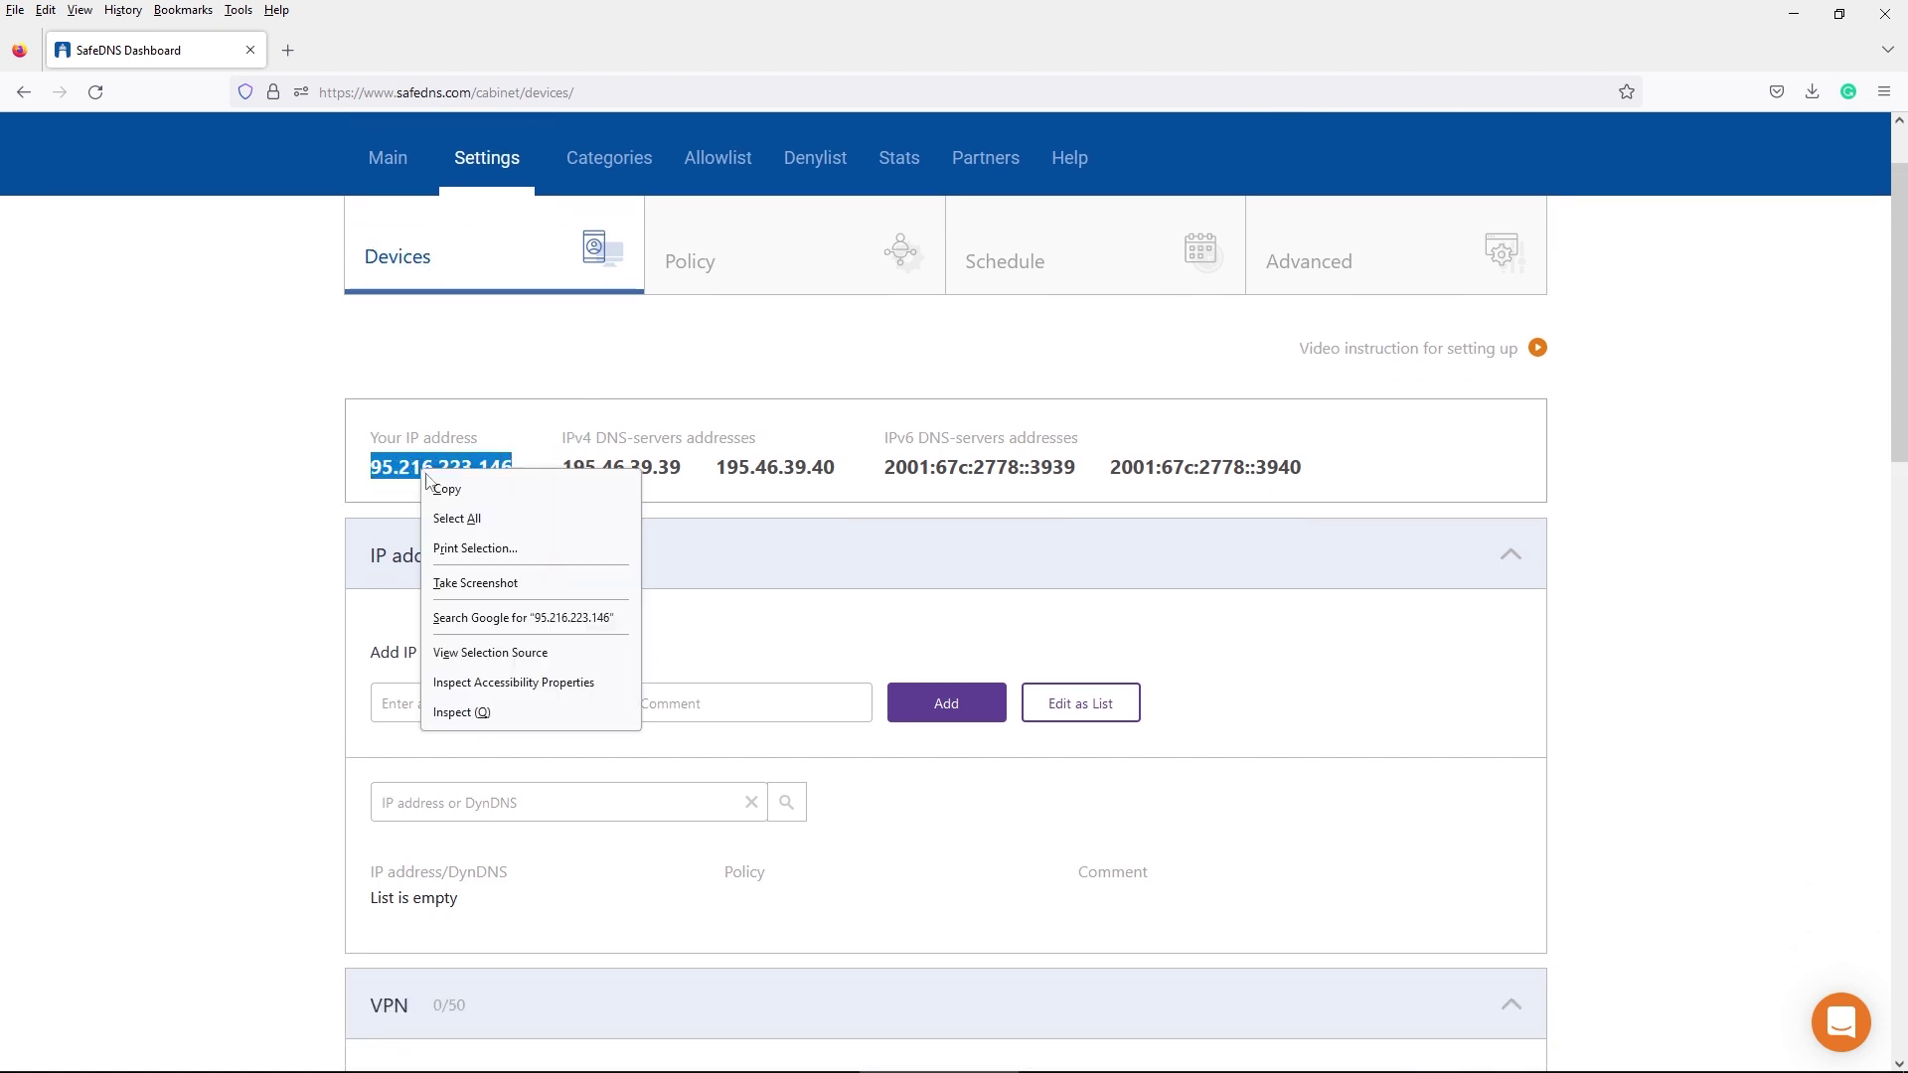
{"action": "left_click", "coordinate": [444, 489]}
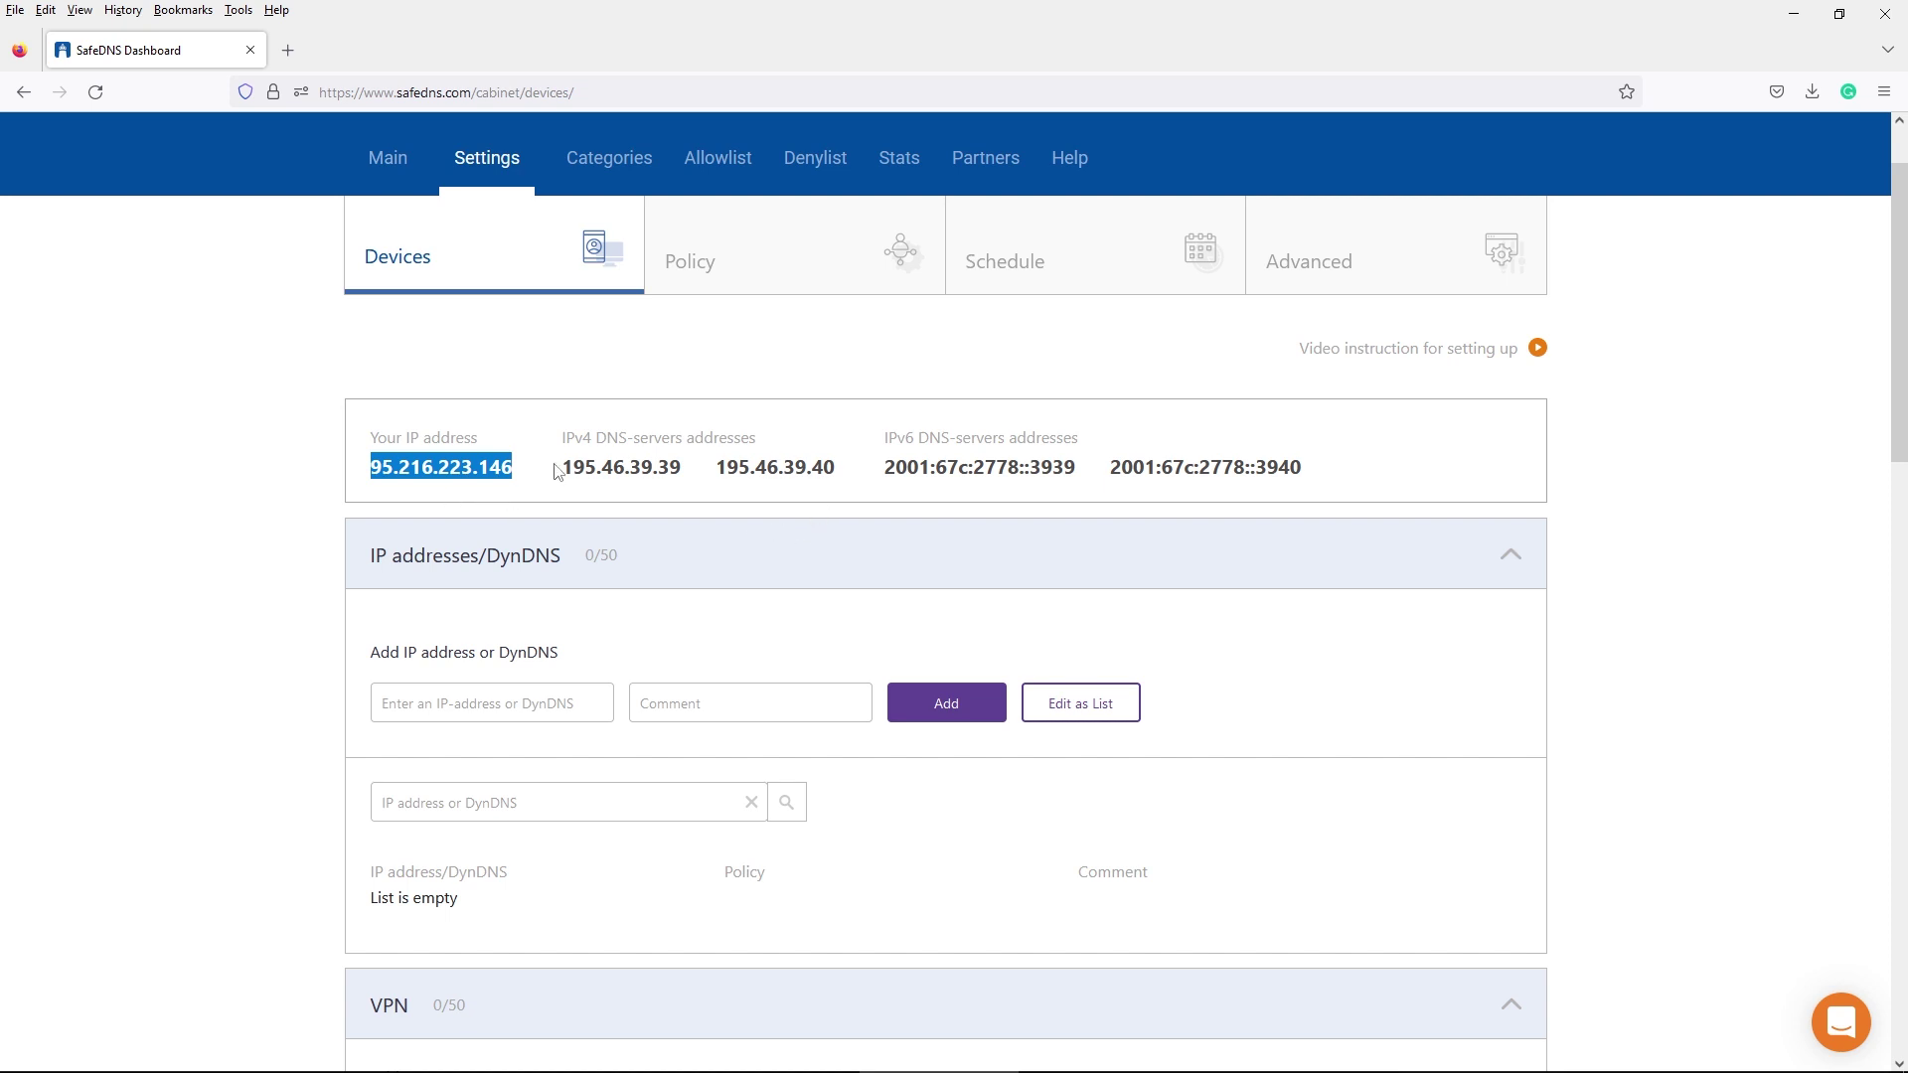
{"action": "left_click", "coordinate": [522, 708]}
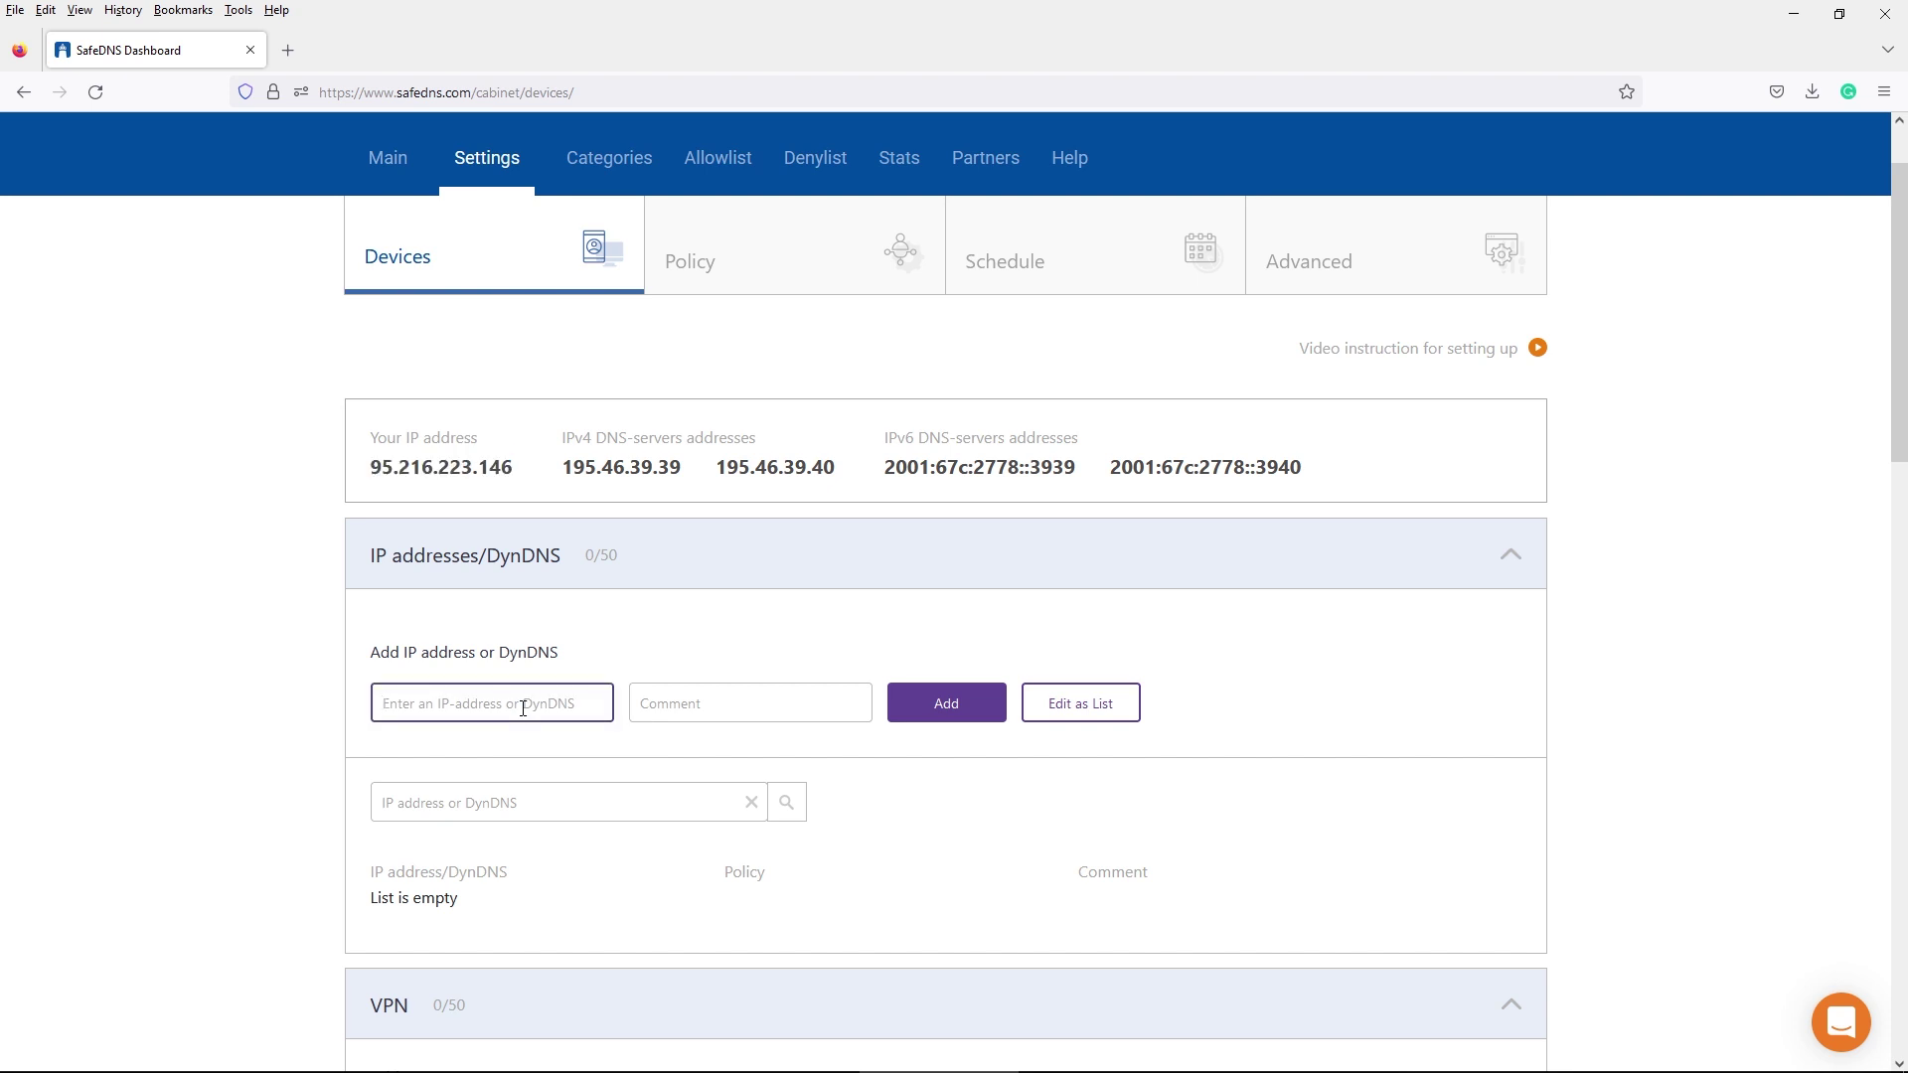
{"action": "key", "text": "ctrl+v"}
{"action": "left_click", "coordinate": [940, 704]}
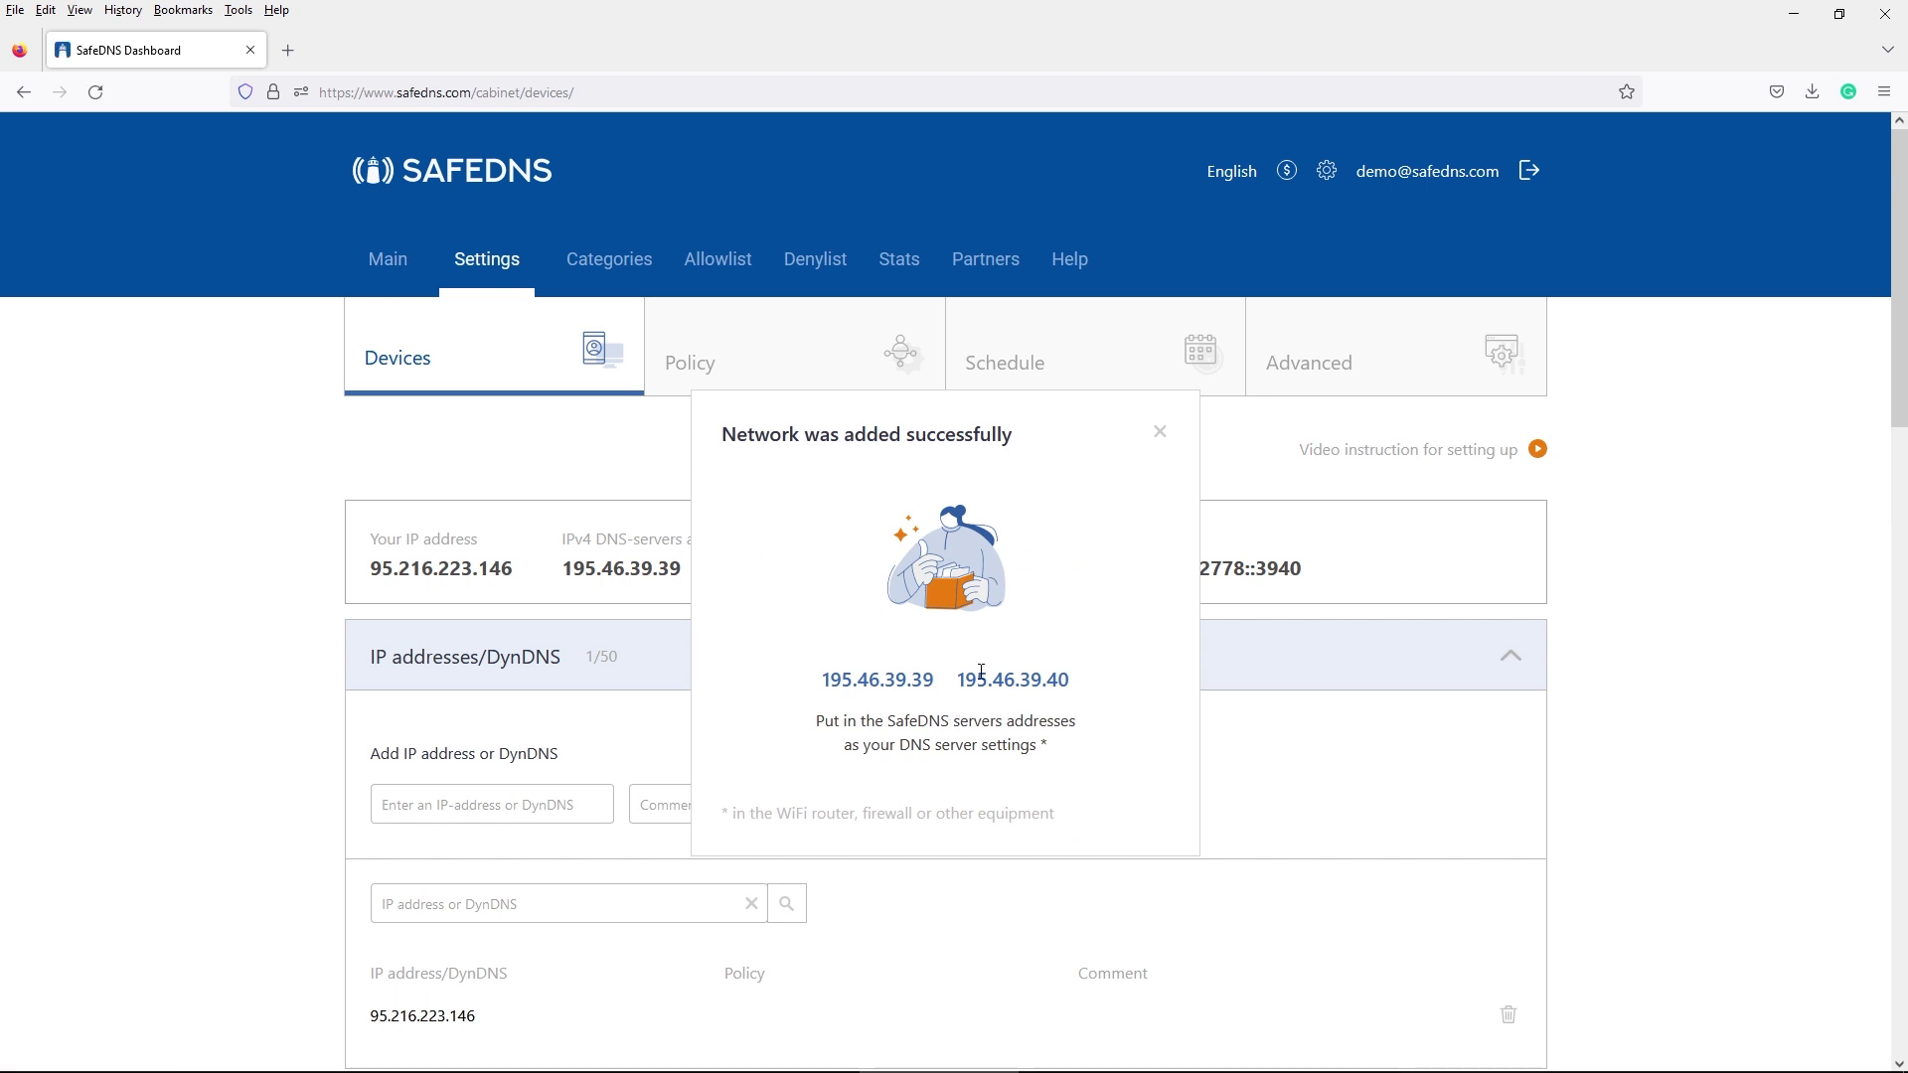
- Close the 'Network was added successfully' message and go to the Policy settings page
{"action": "left_click", "coordinate": [1159, 434]}
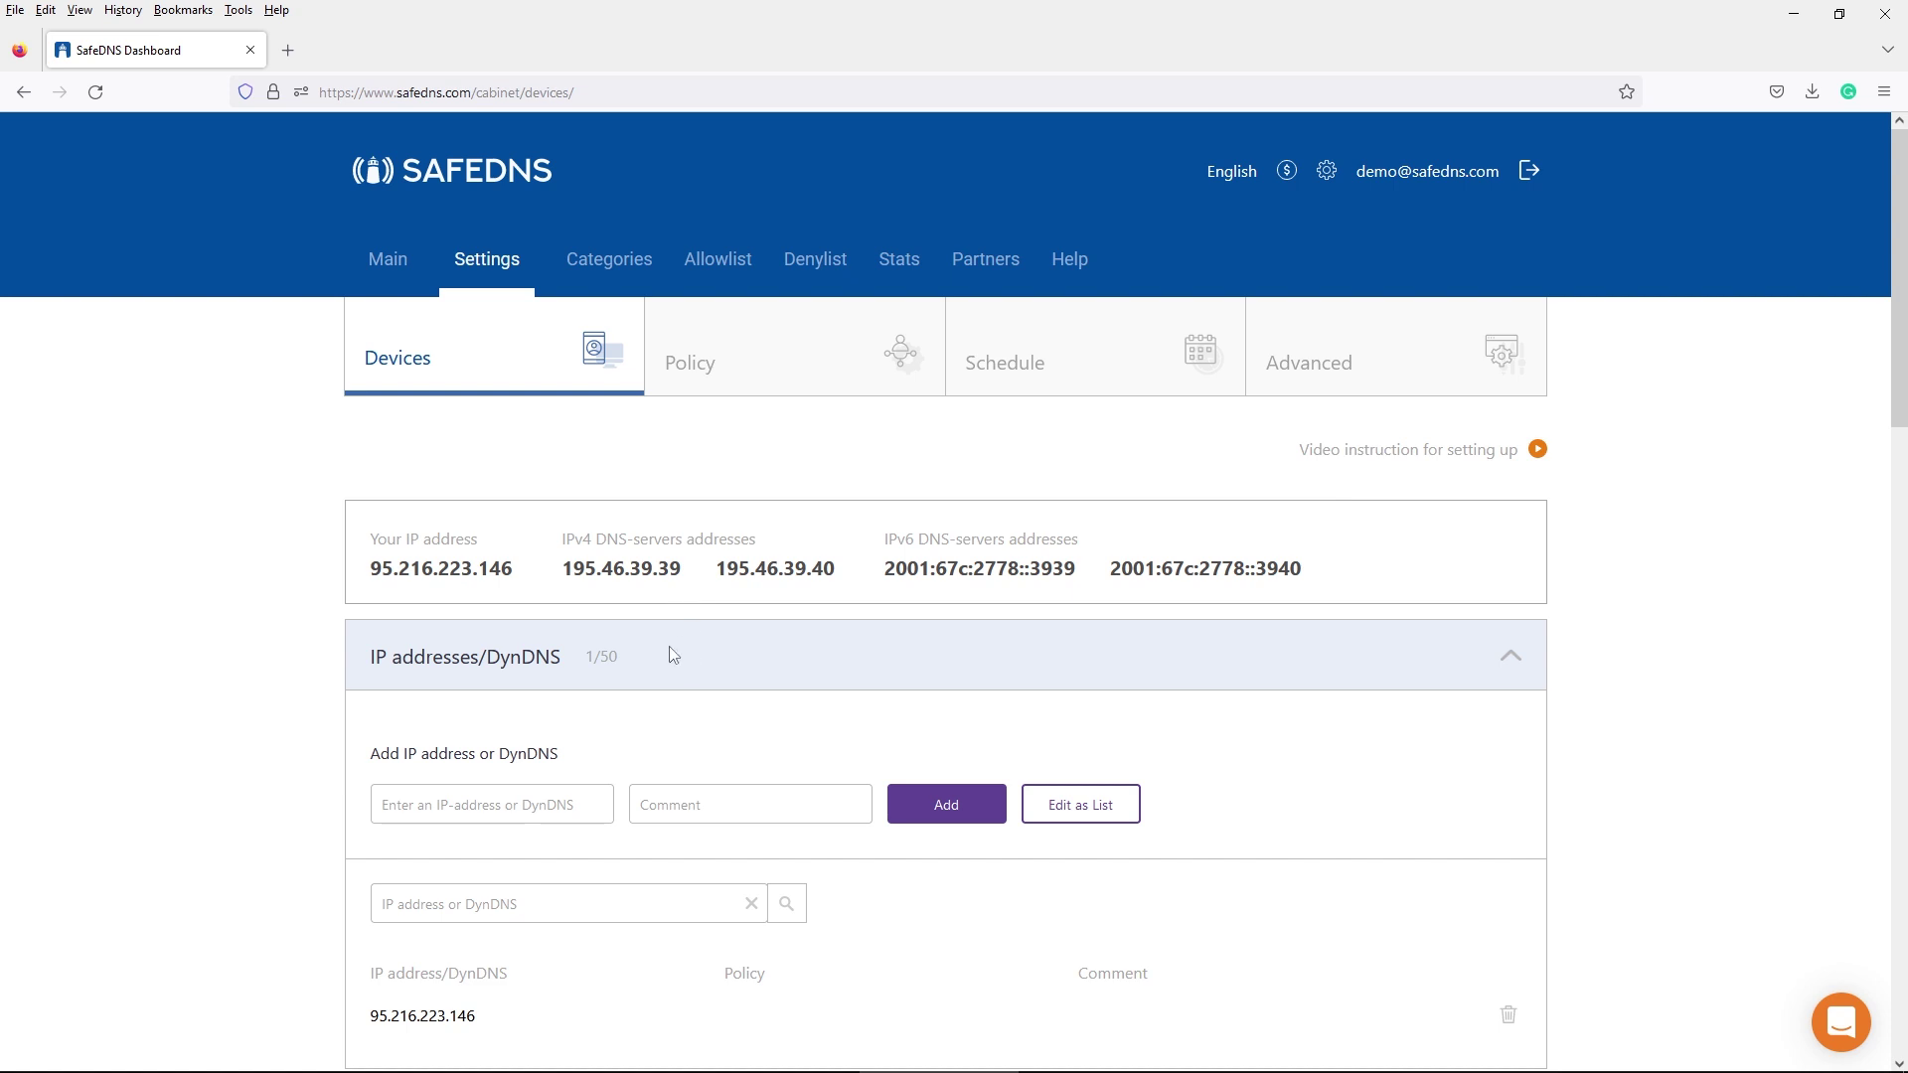
{"action": "scroll", "coordinate": [672, 654], "scroll_direction": "down", "scroll_amount": 1}
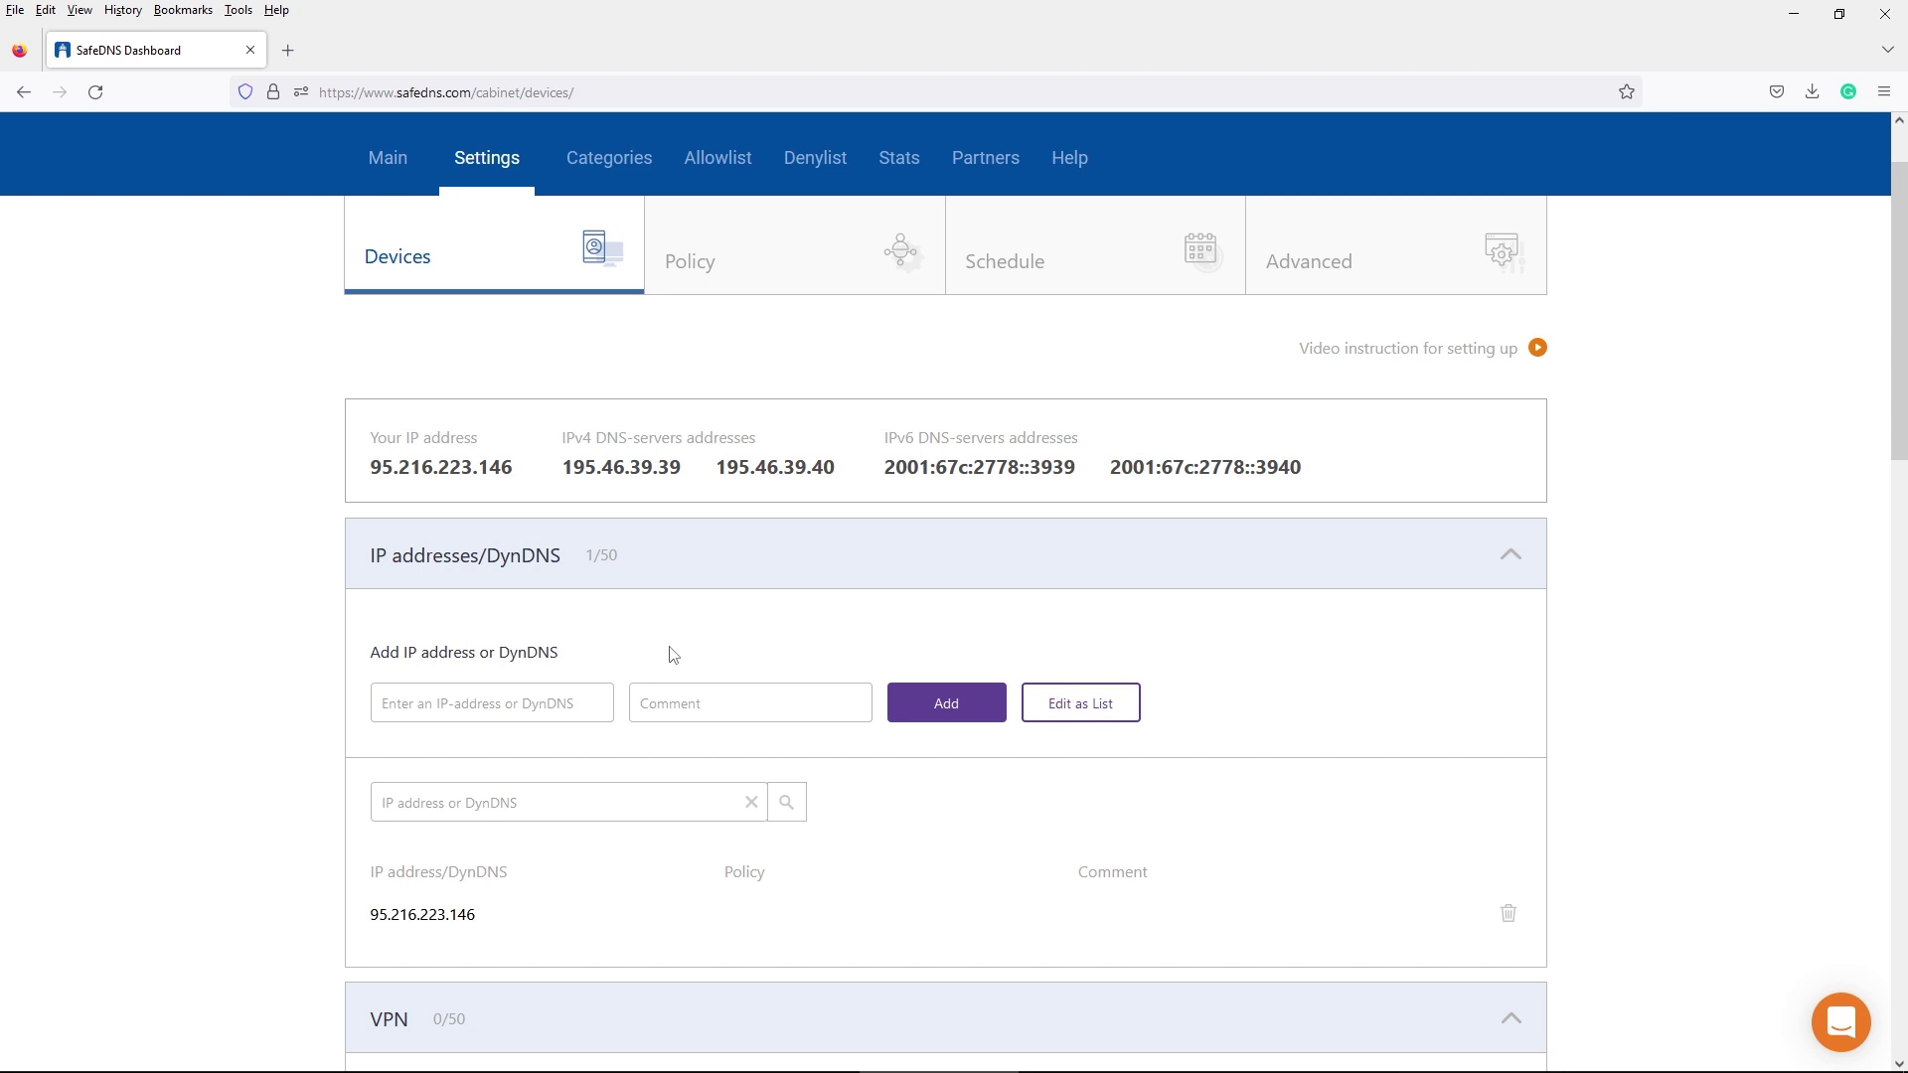
{"action": "left_click", "coordinate": [784, 272]}
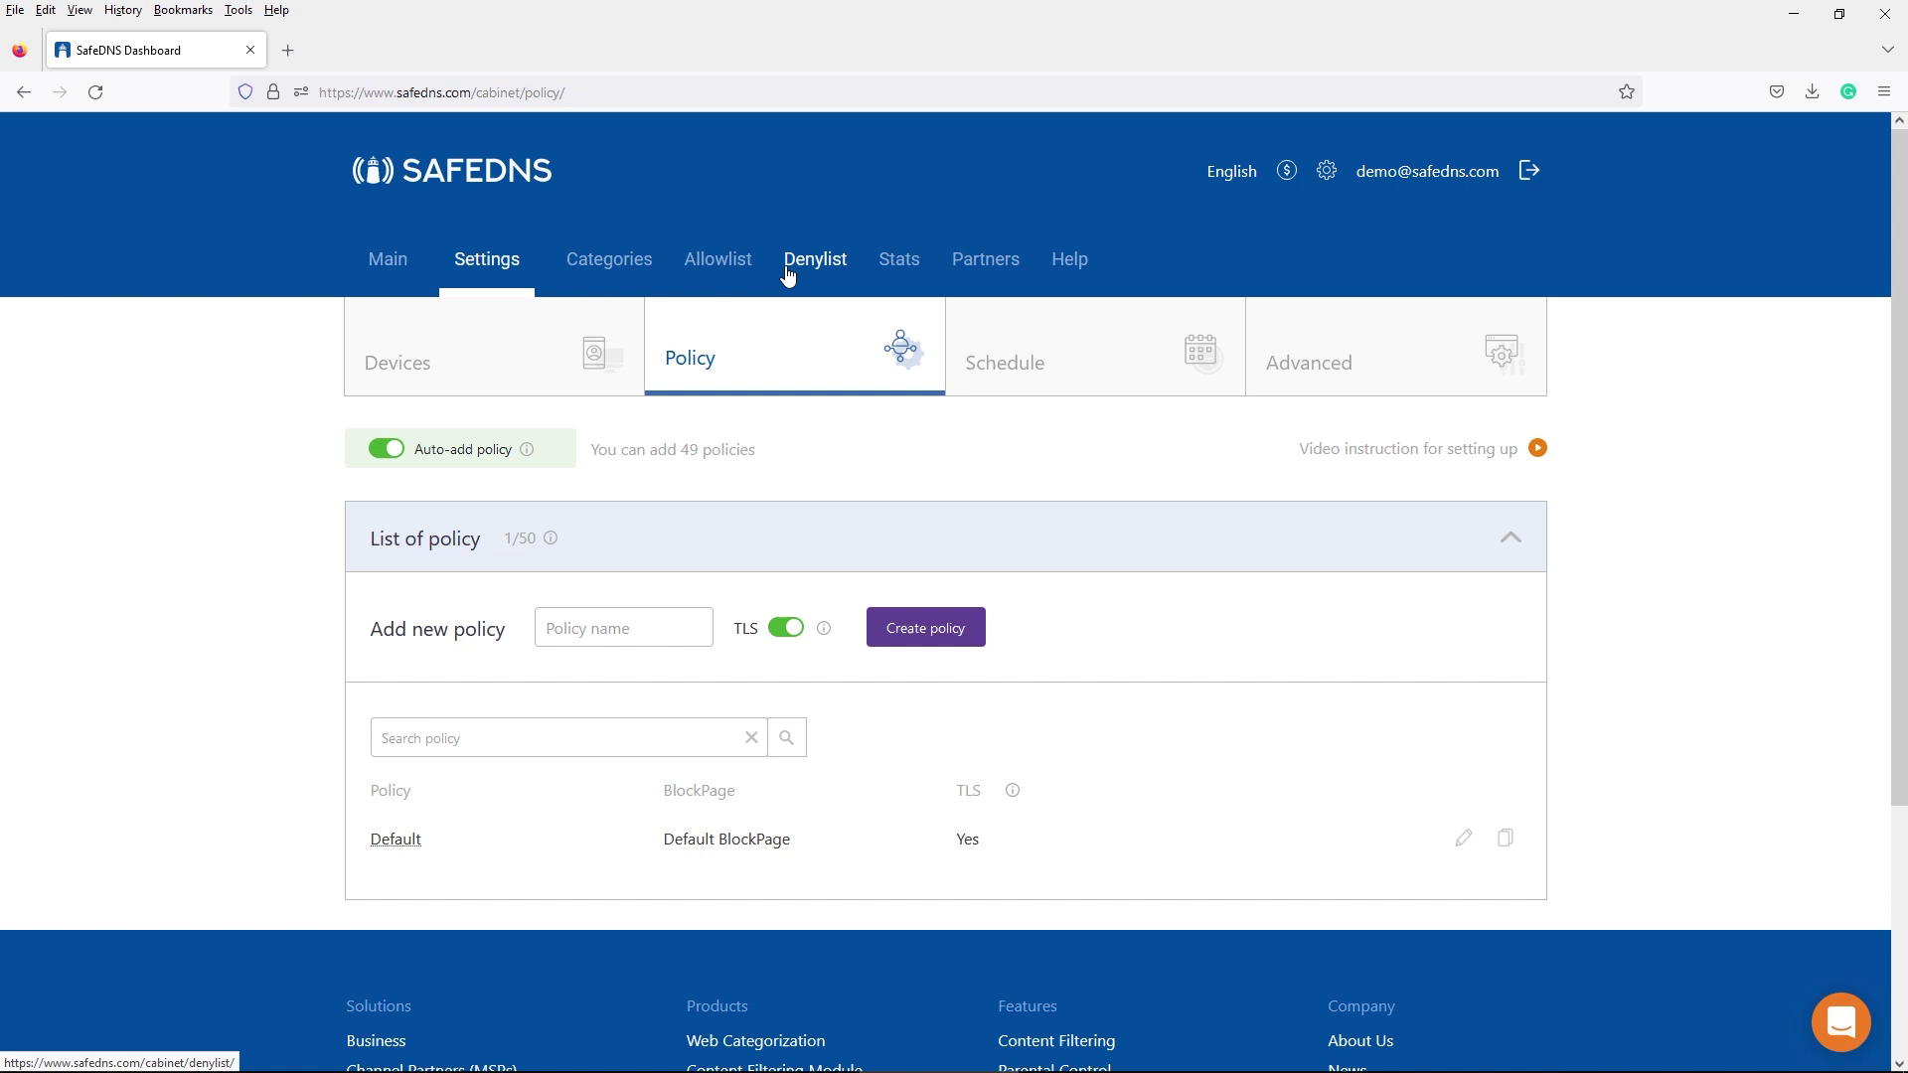
- Create the Management and Finance policies
{"action": "left_click", "coordinate": [641, 625]}
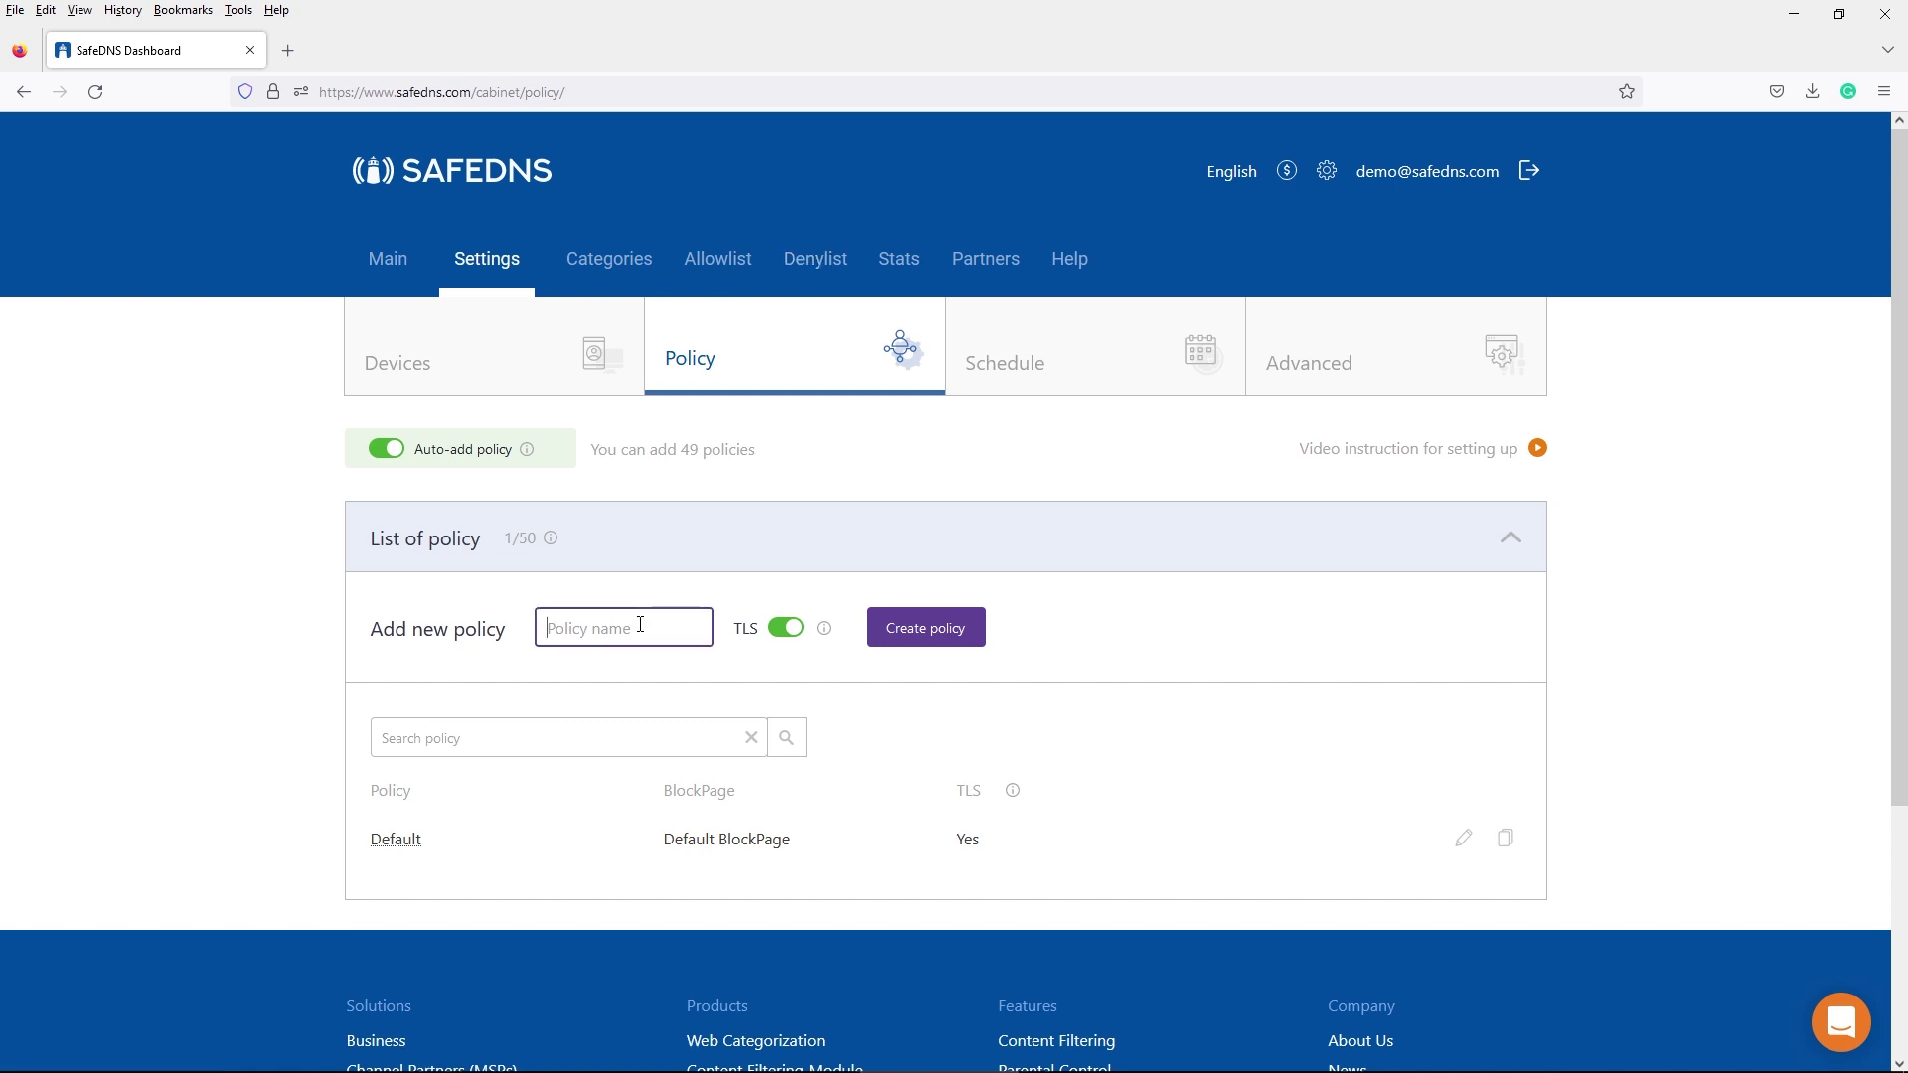
{"action": "type", "text": "Ma"}
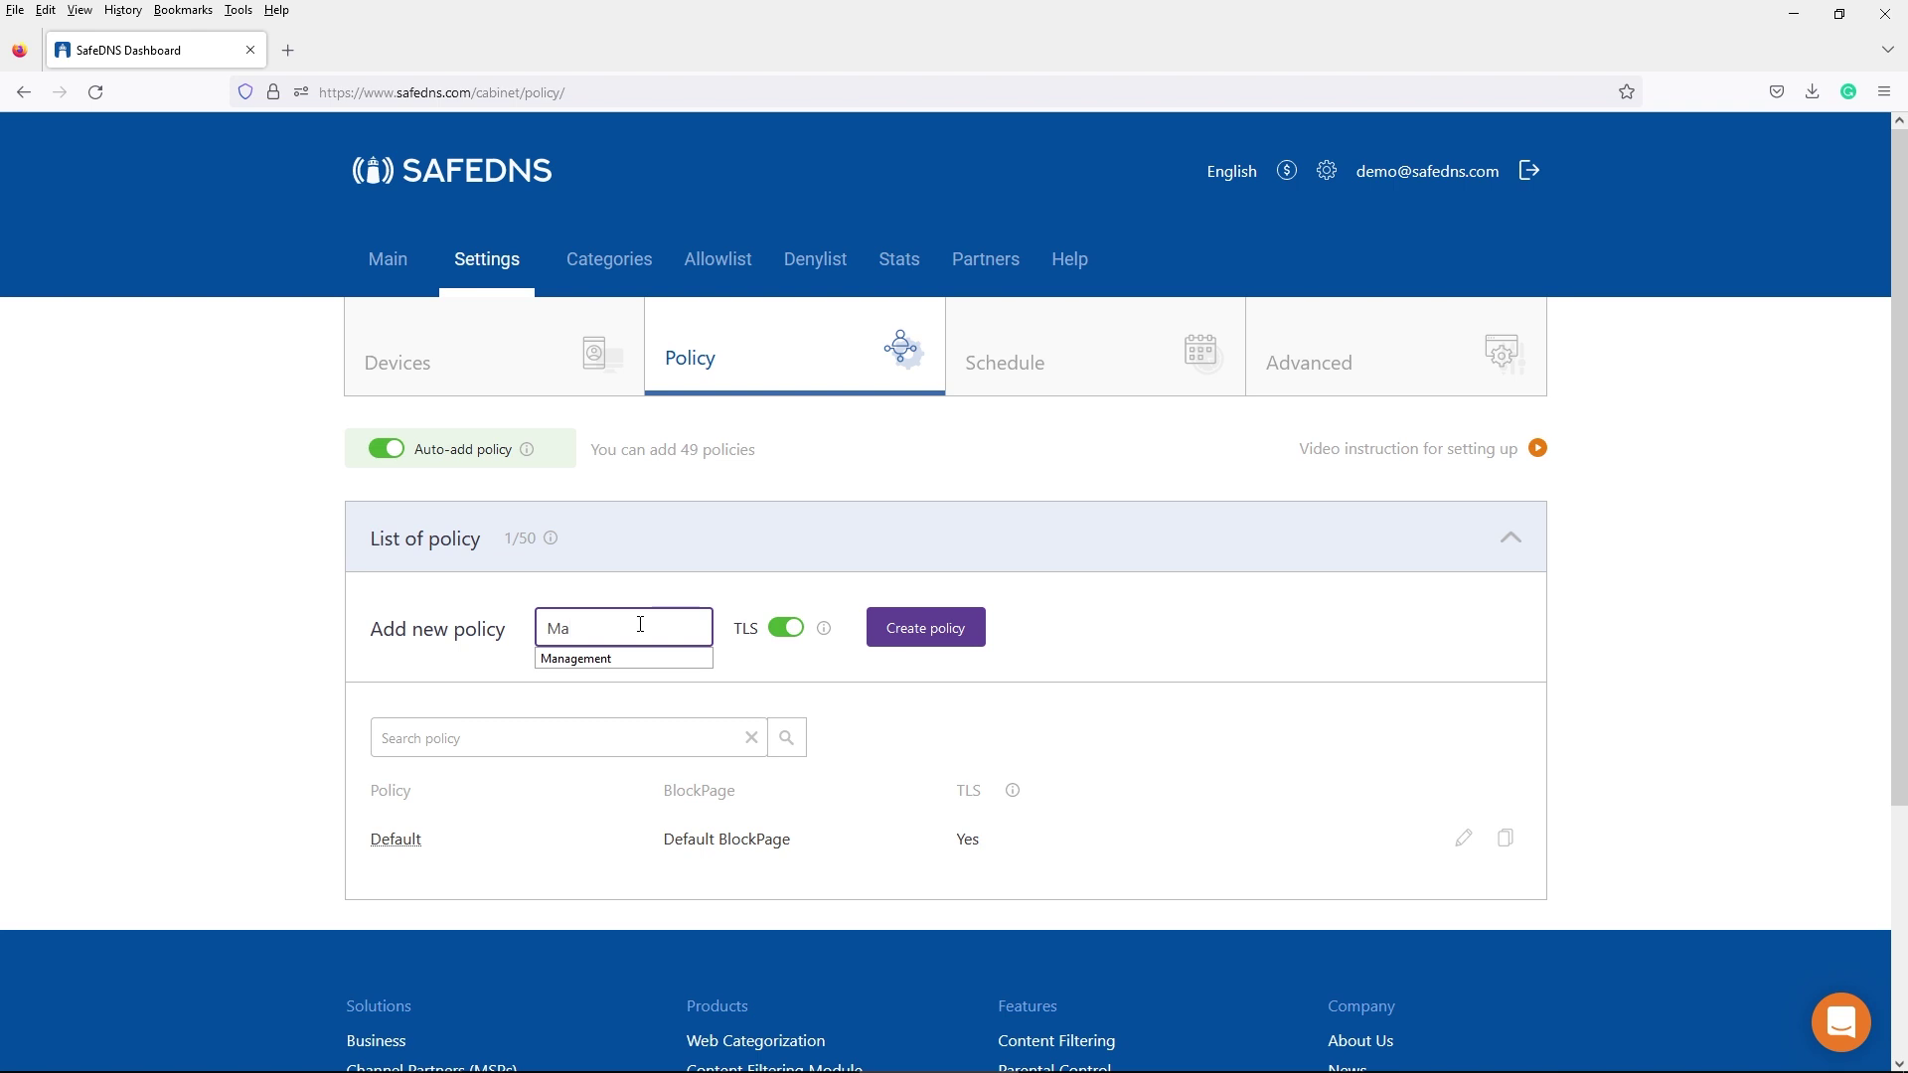
{"action": "left_click", "coordinate": [586, 659]}
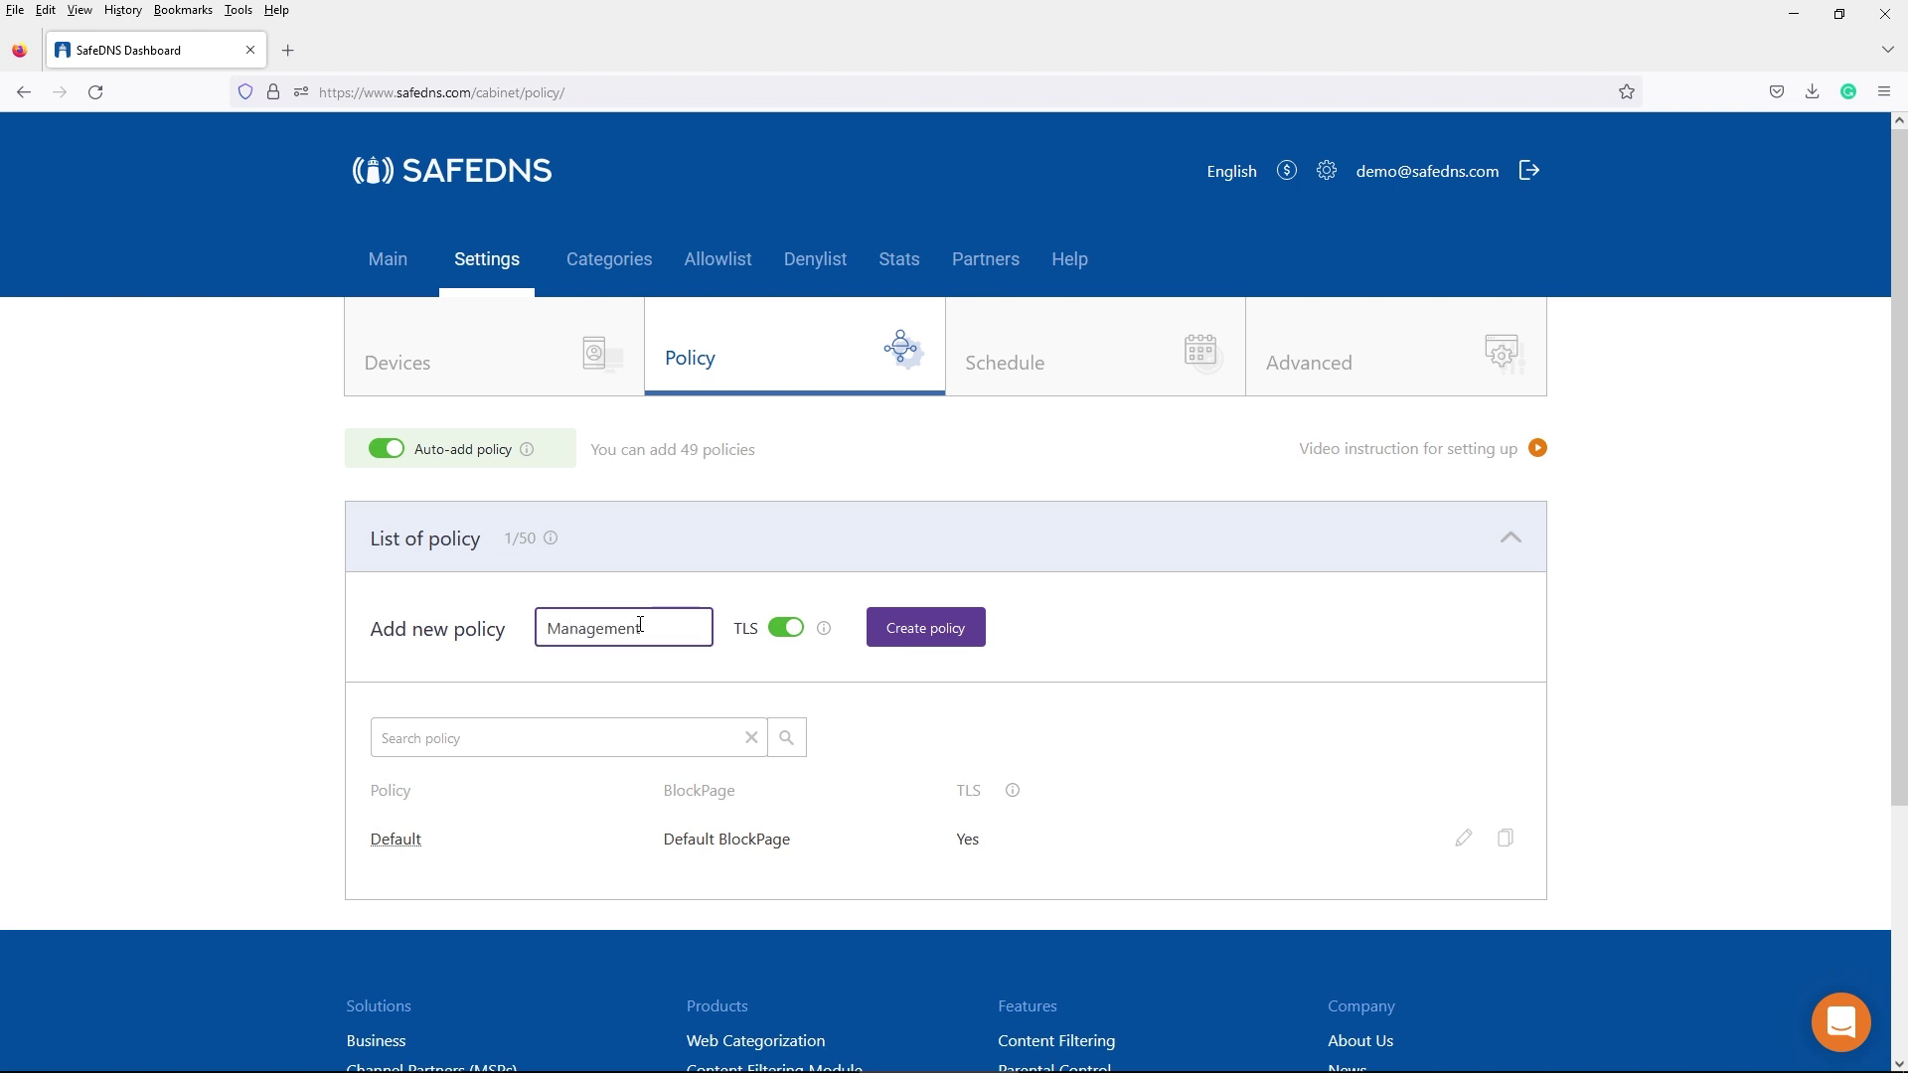
{"action": "left_click", "coordinate": [915, 624]}
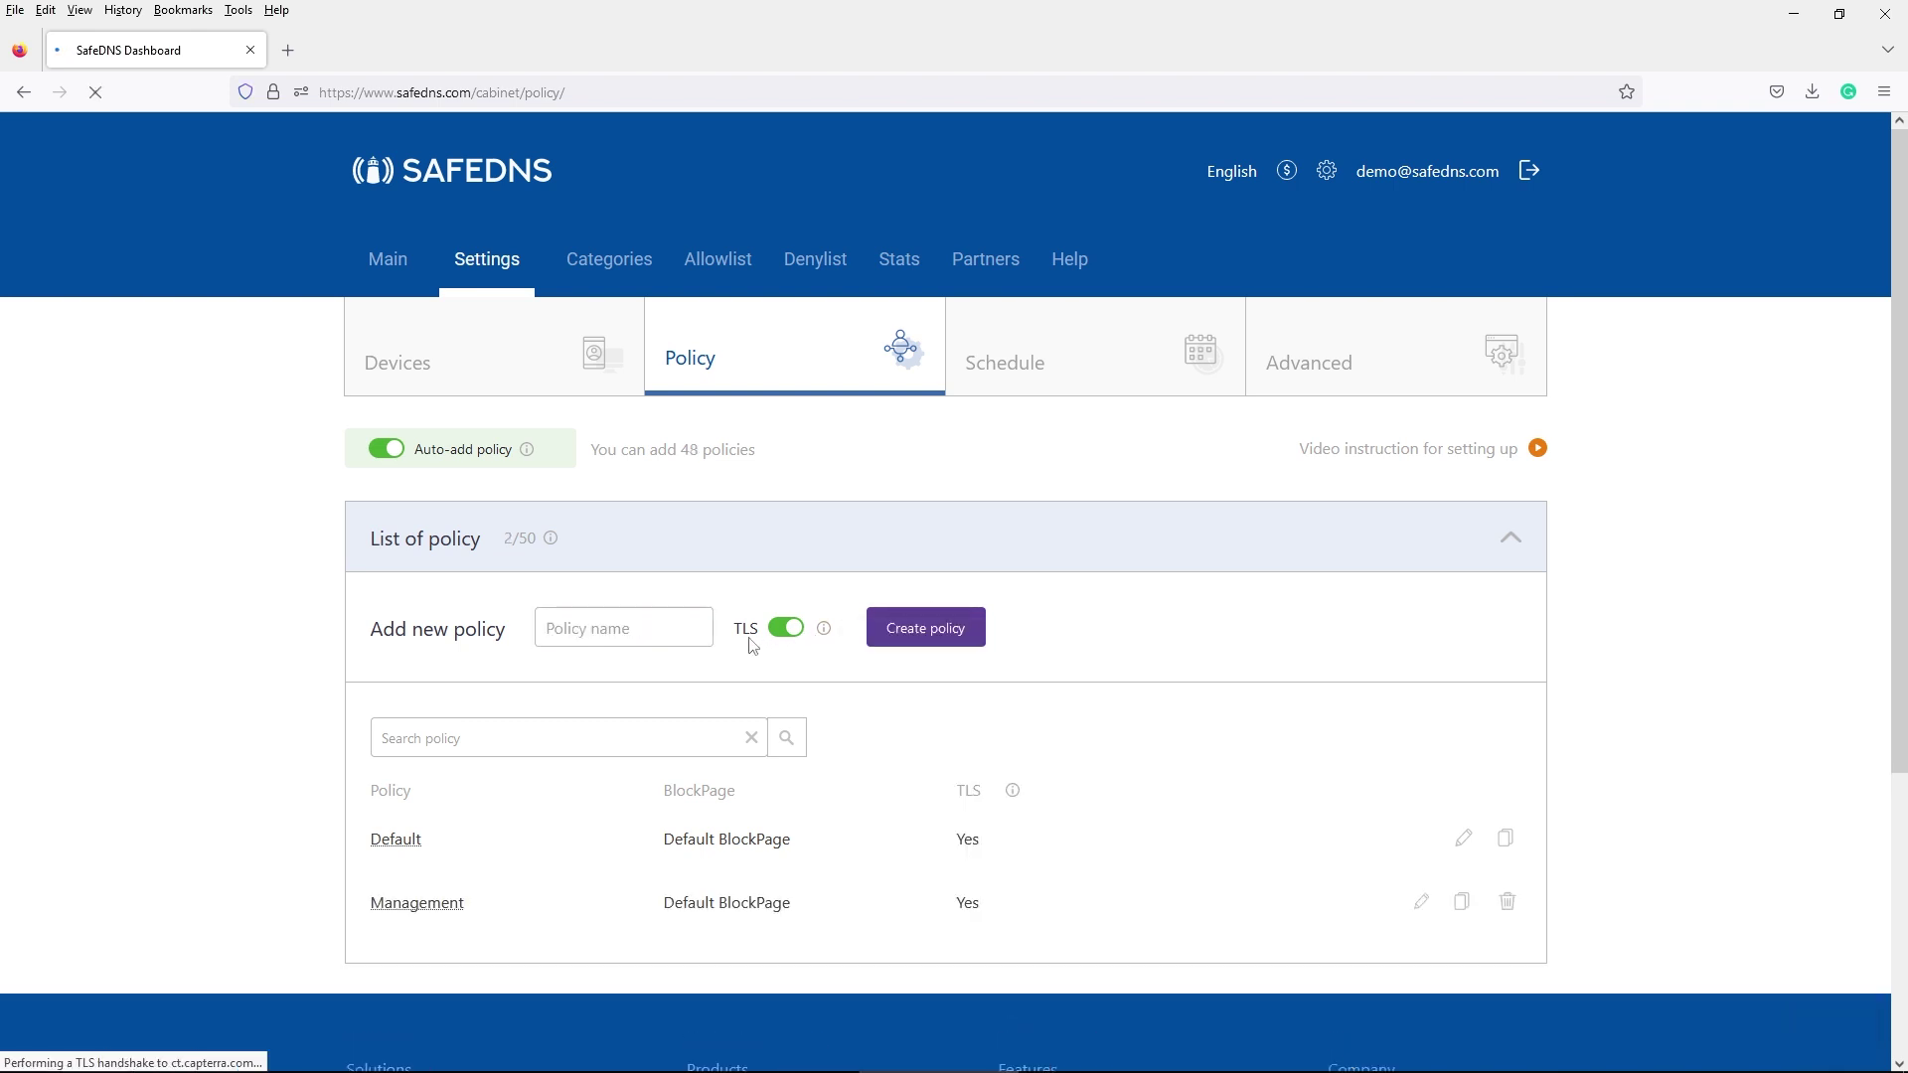
{"action": "left_click", "coordinate": [641, 628]}
{"action": "type", "text": "Finance"}
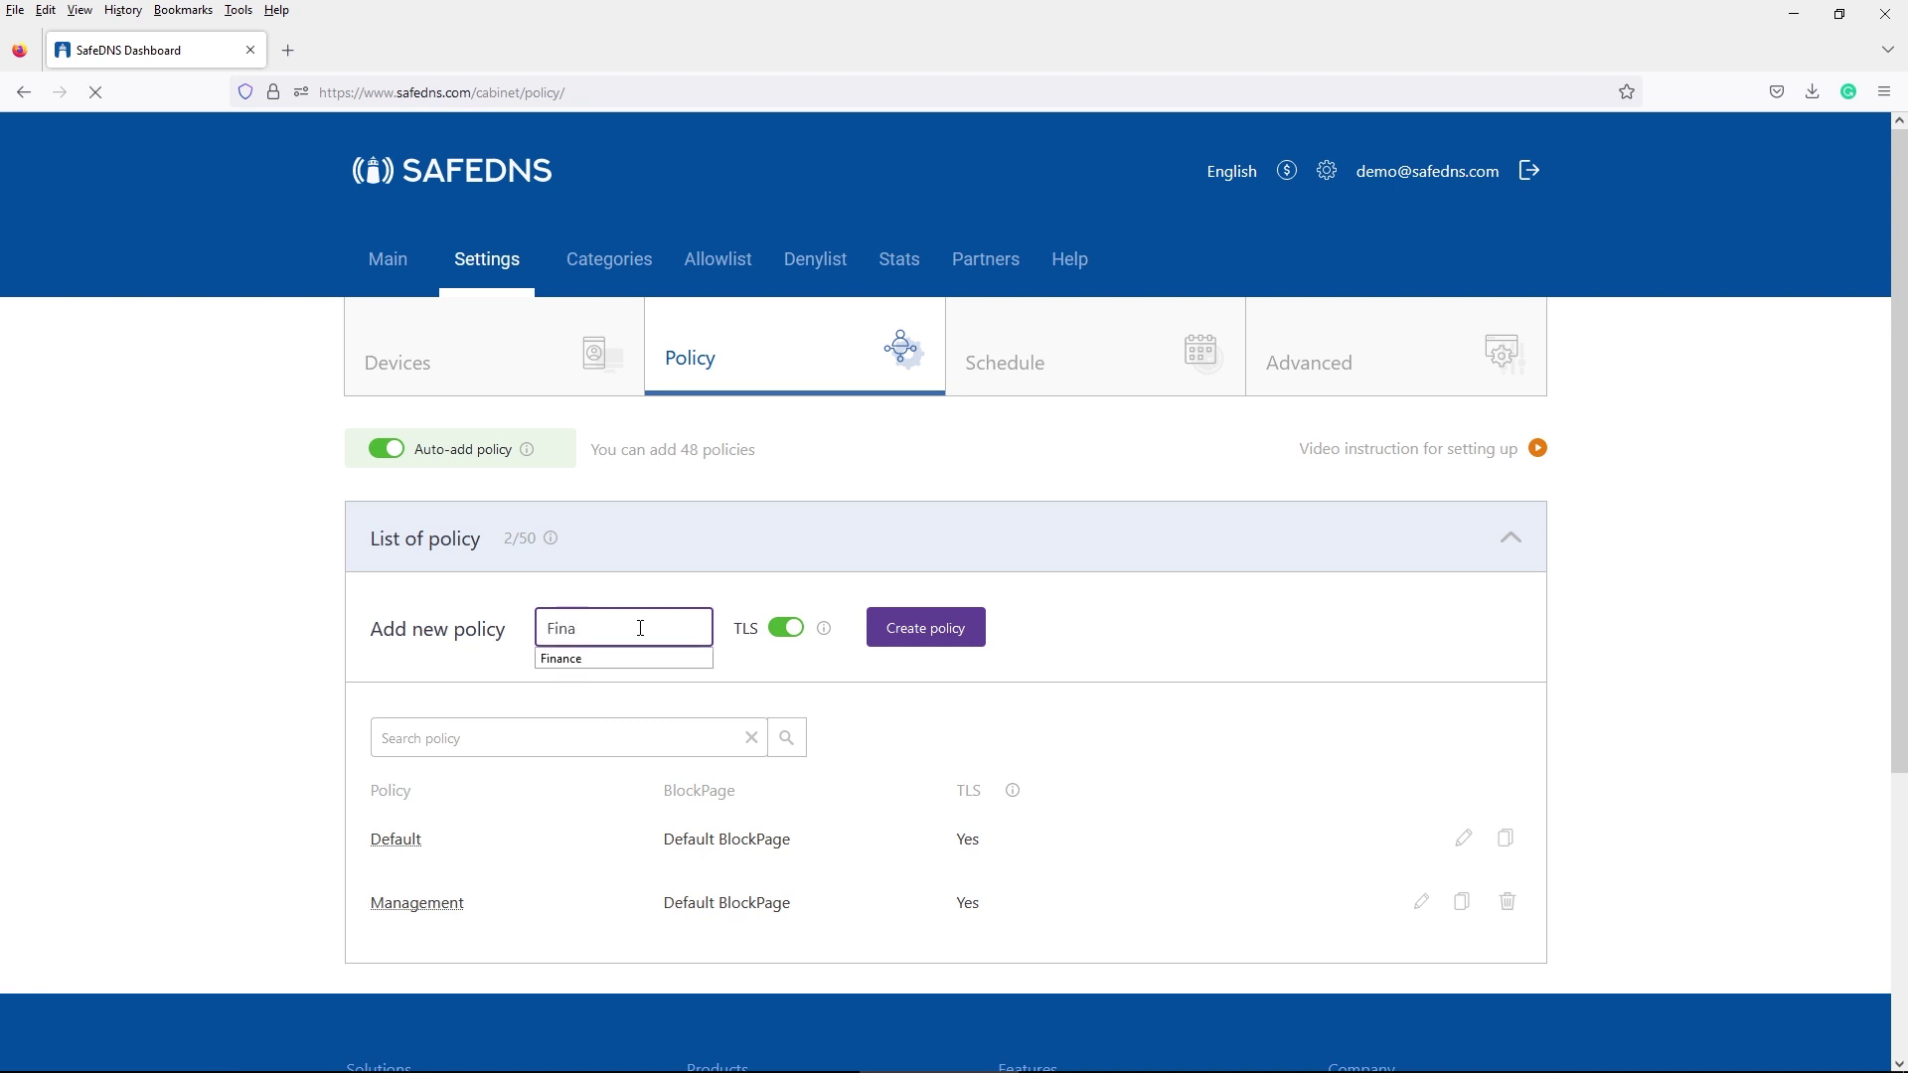
{"action": "left_click", "coordinate": [922, 627]}
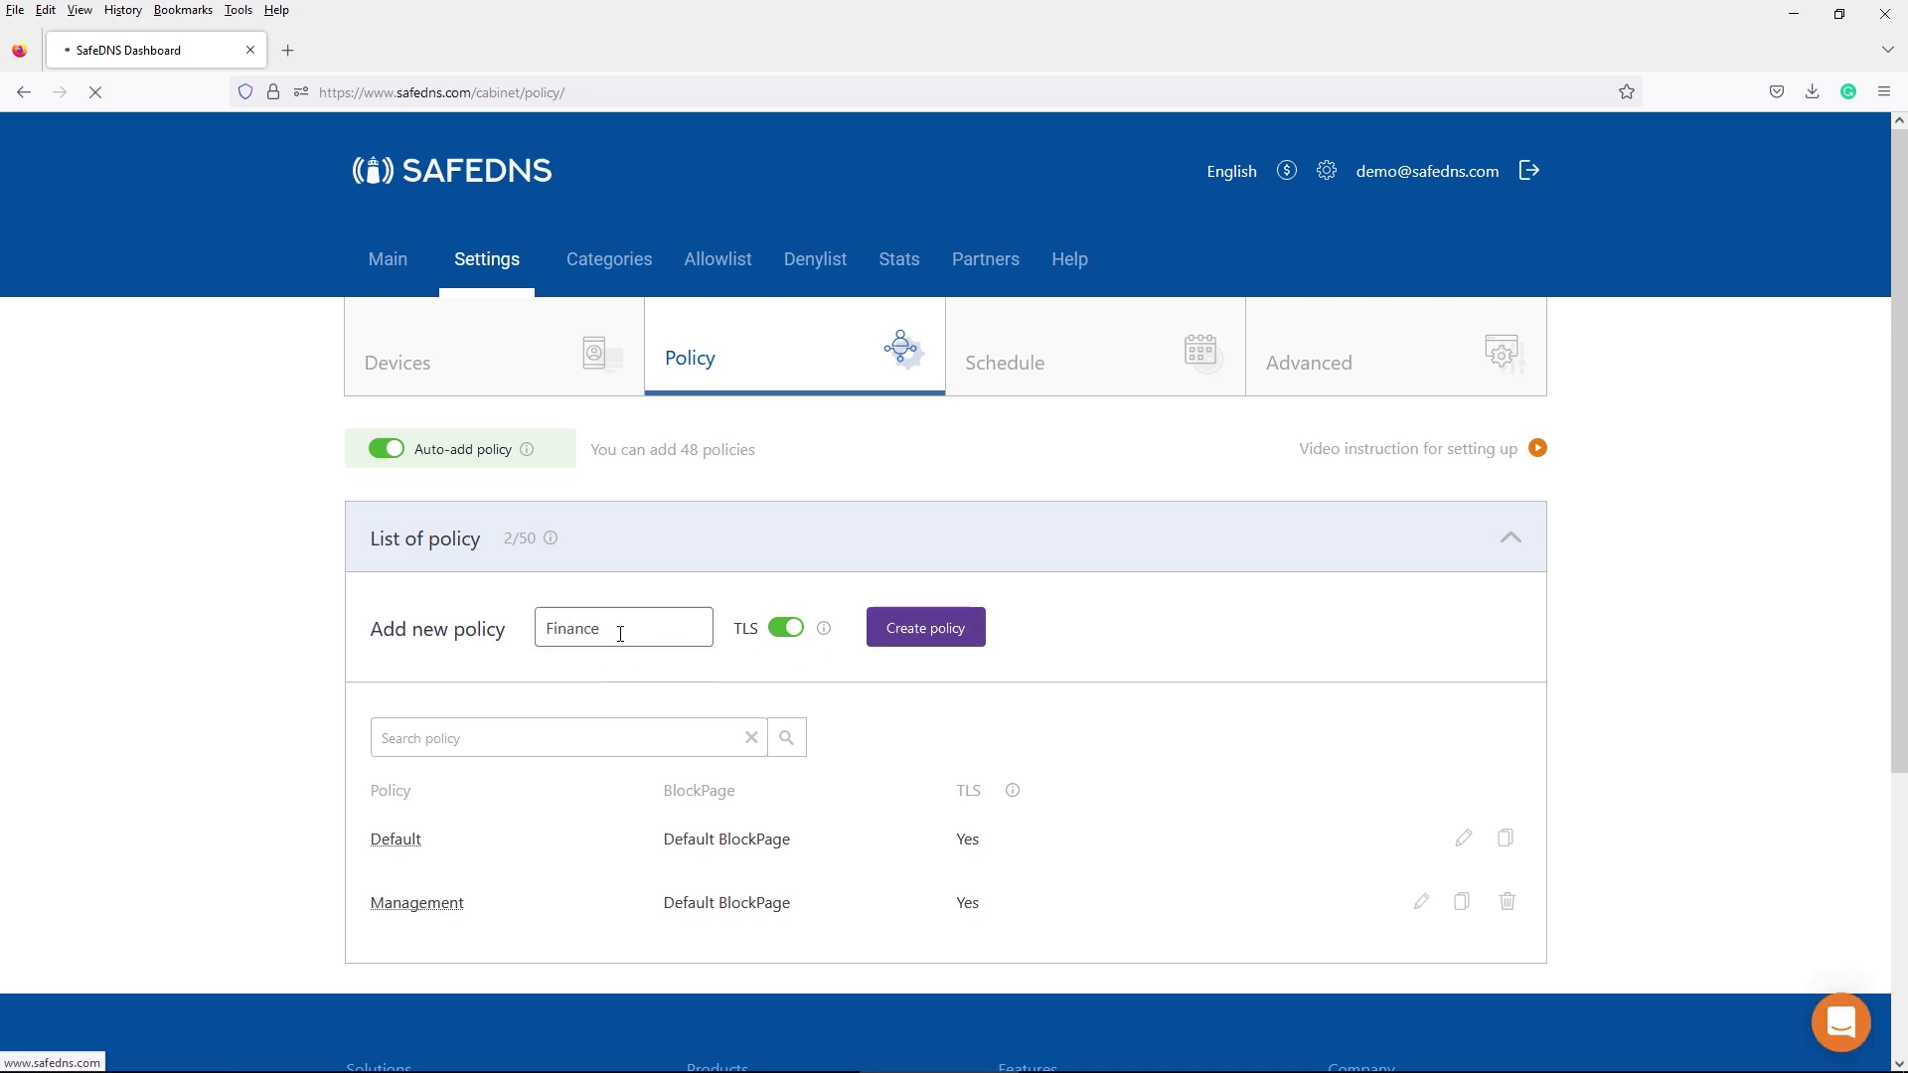
- Create the Logistics policy
{"action": "left_click", "coordinate": [650, 635]}
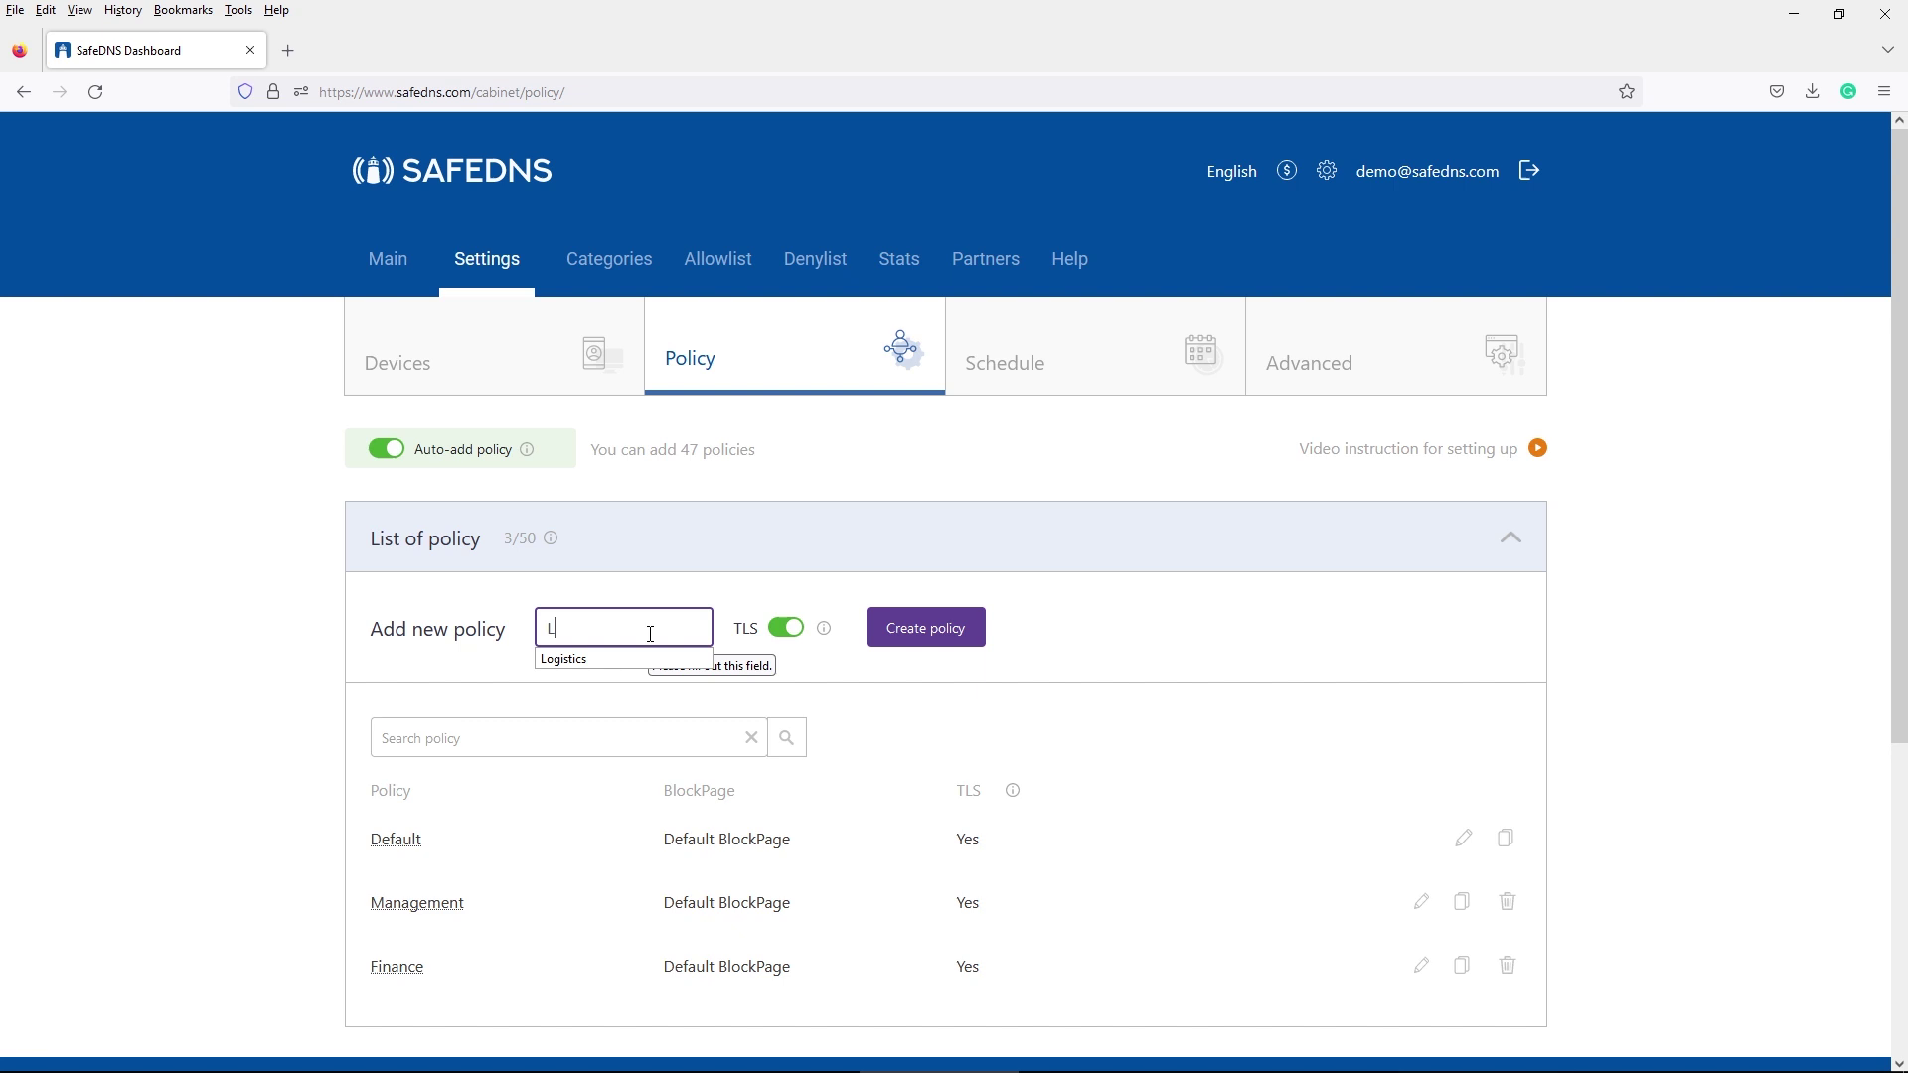
{"action": "type", "text": "LOgi"}
{"action": "key", "text": "BackSpace"}
{"action": "key", "text": "BackSpace"}
{"action": "key", "text": "BackSpace"}
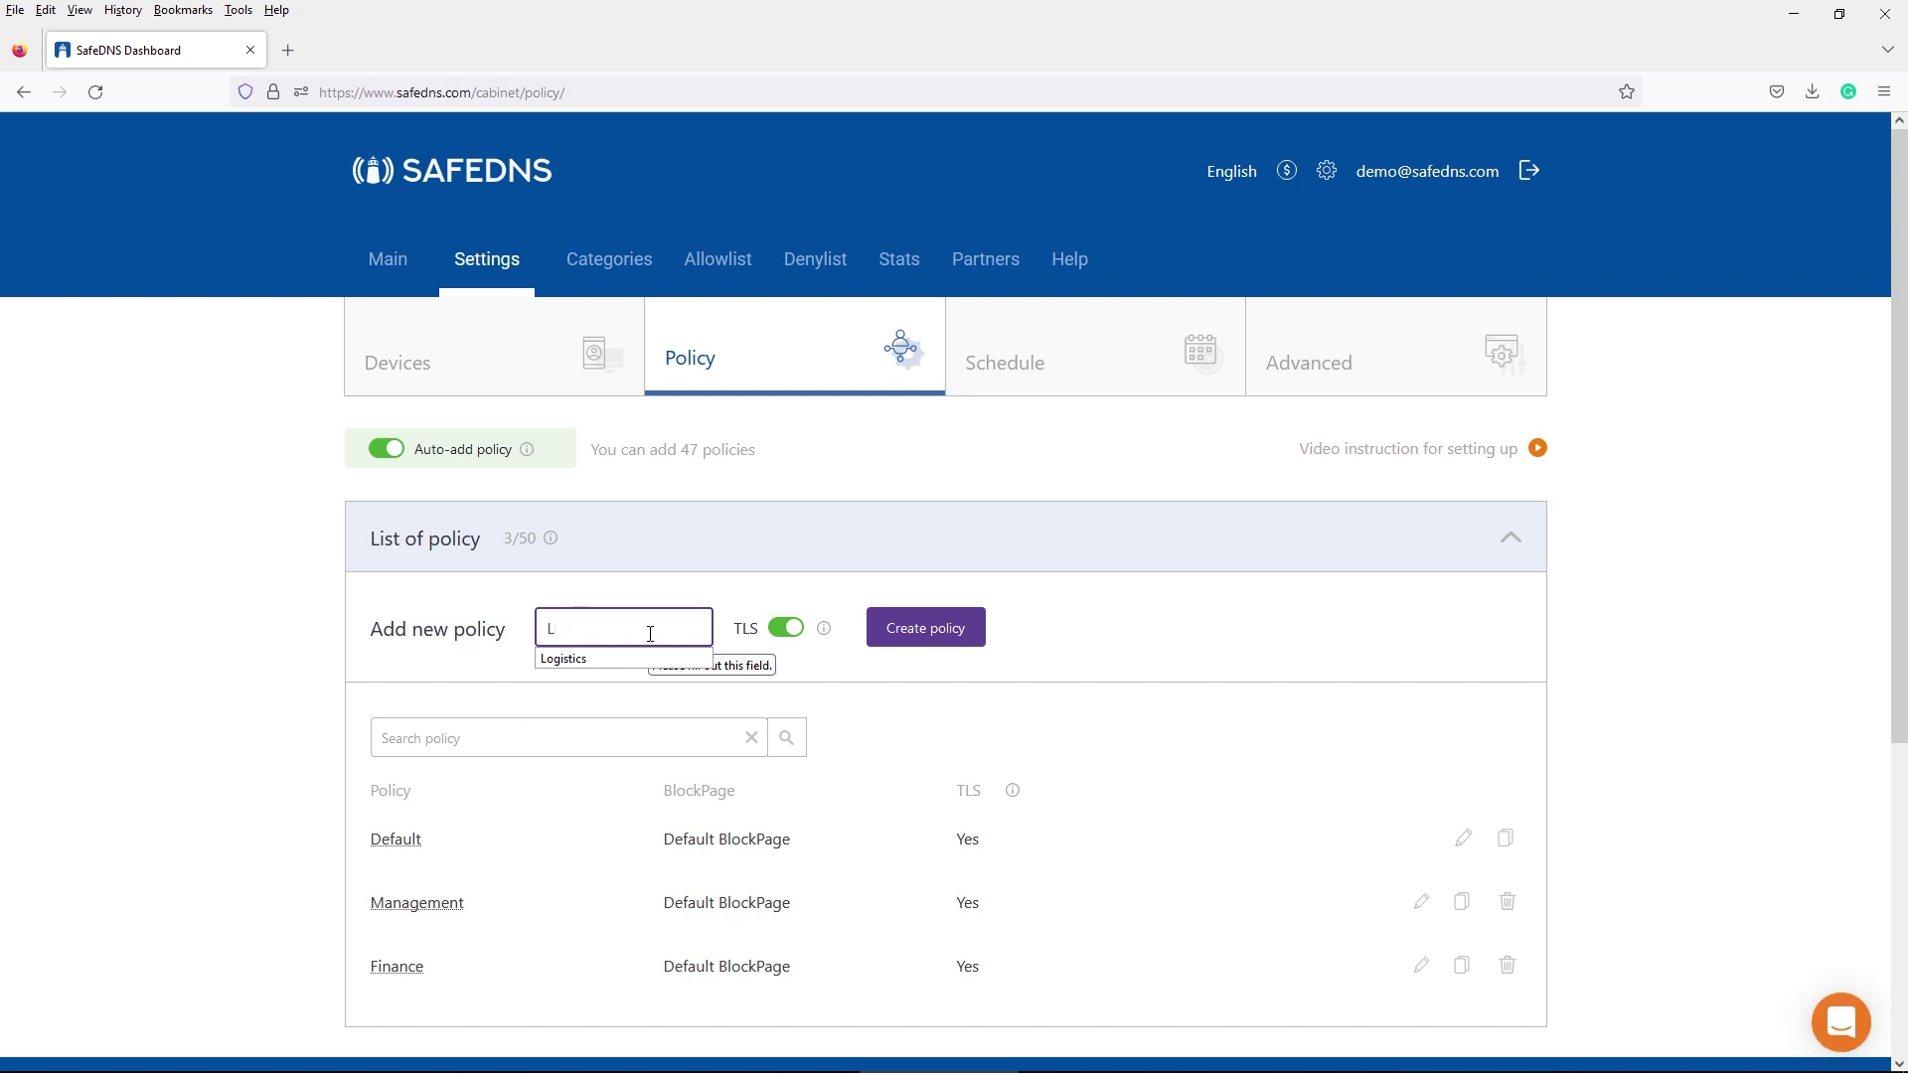
{"action": "type", "text": "og"}
{"action": "left_click", "coordinate": [686, 660]}
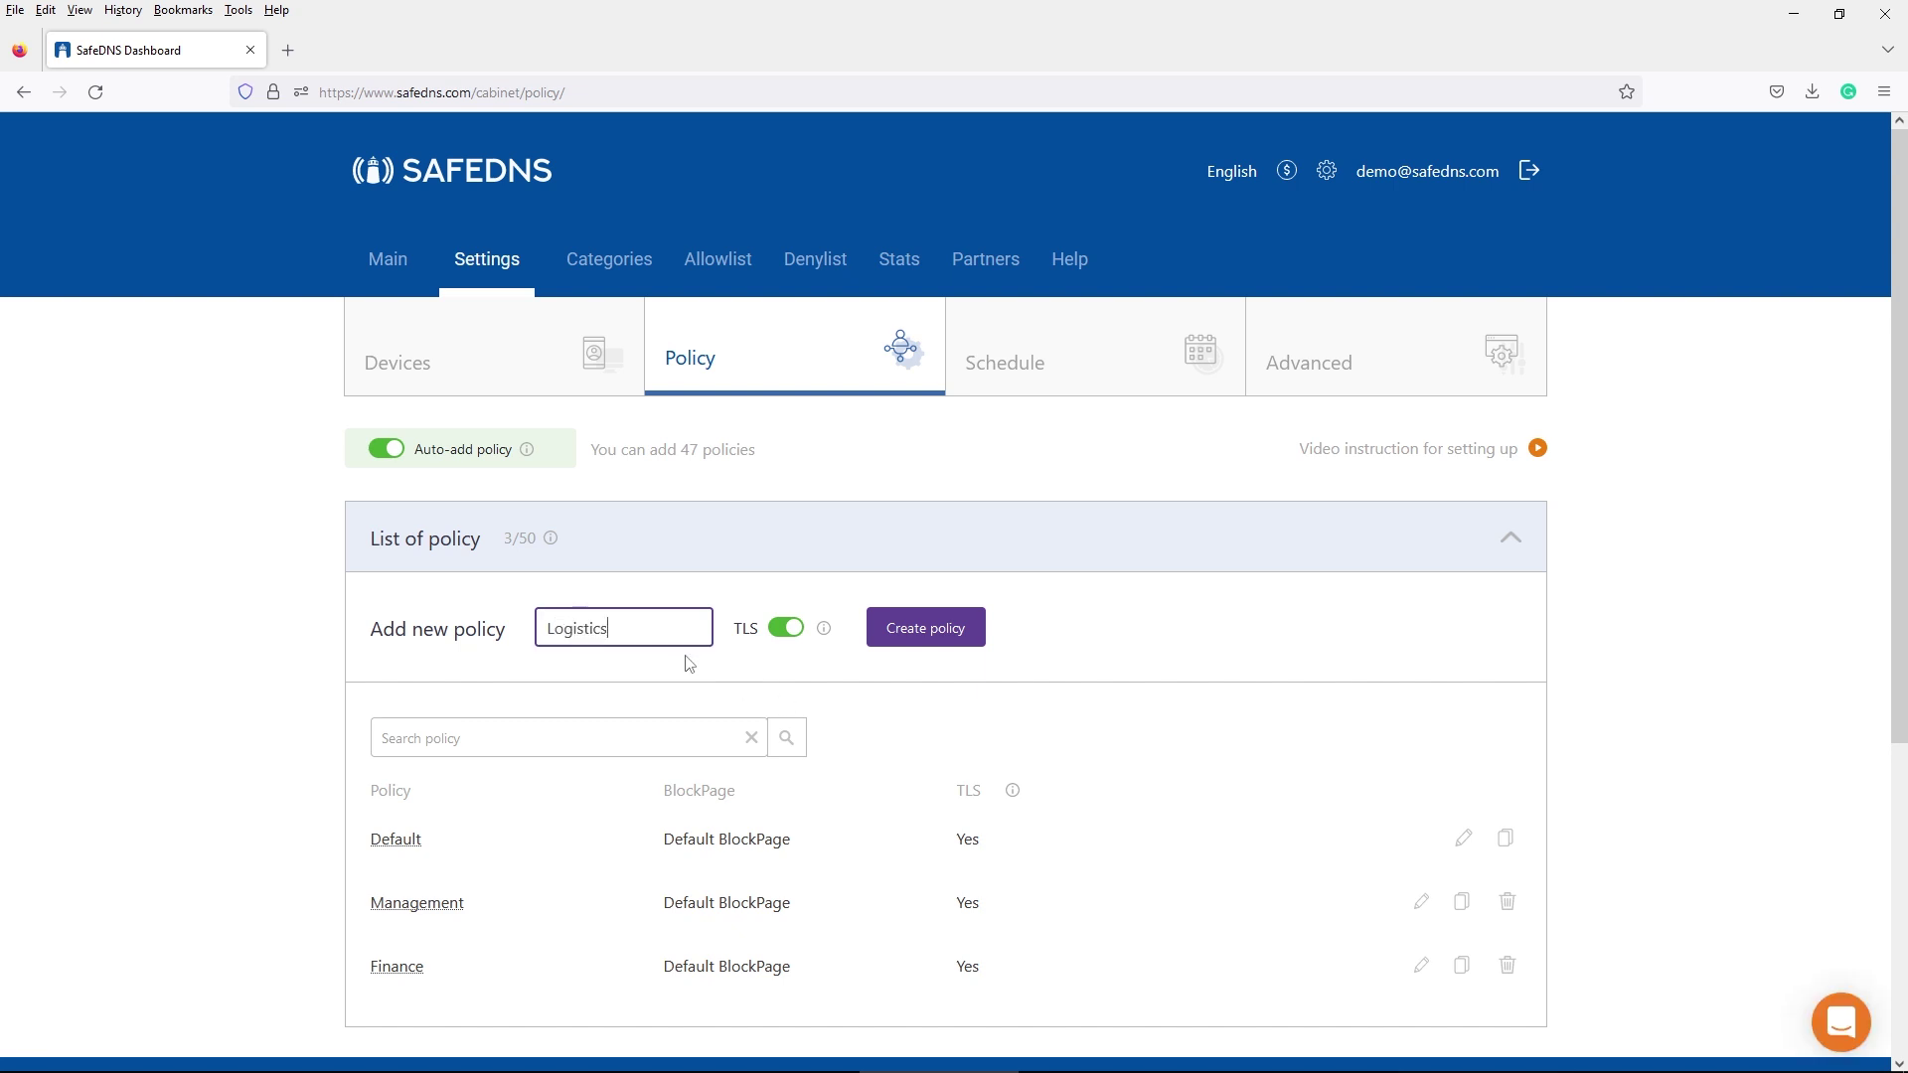
{"action": "left_click", "coordinate": [934, 632]}
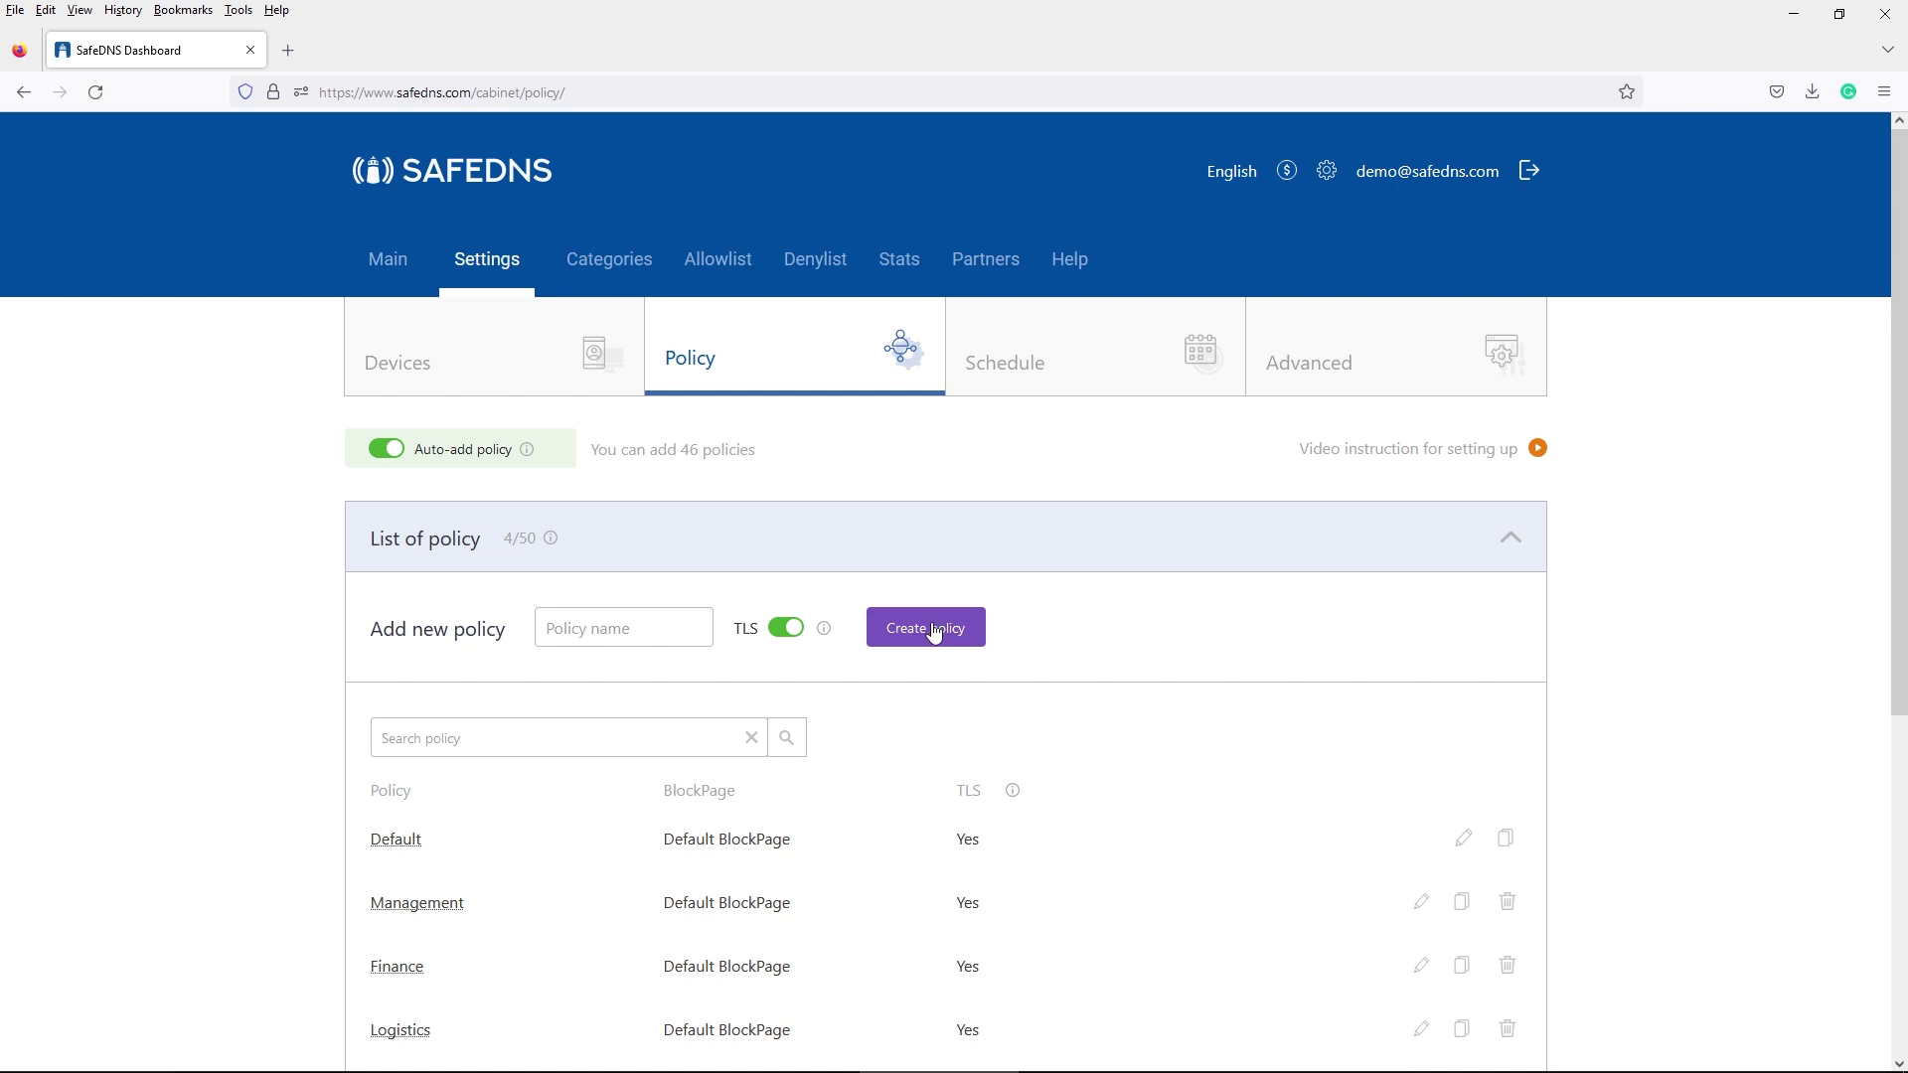
- Assign the Finance policy to NAT DNS target 195.46.39.102
{"action": "left_click", "coordinate": [459, 262]}
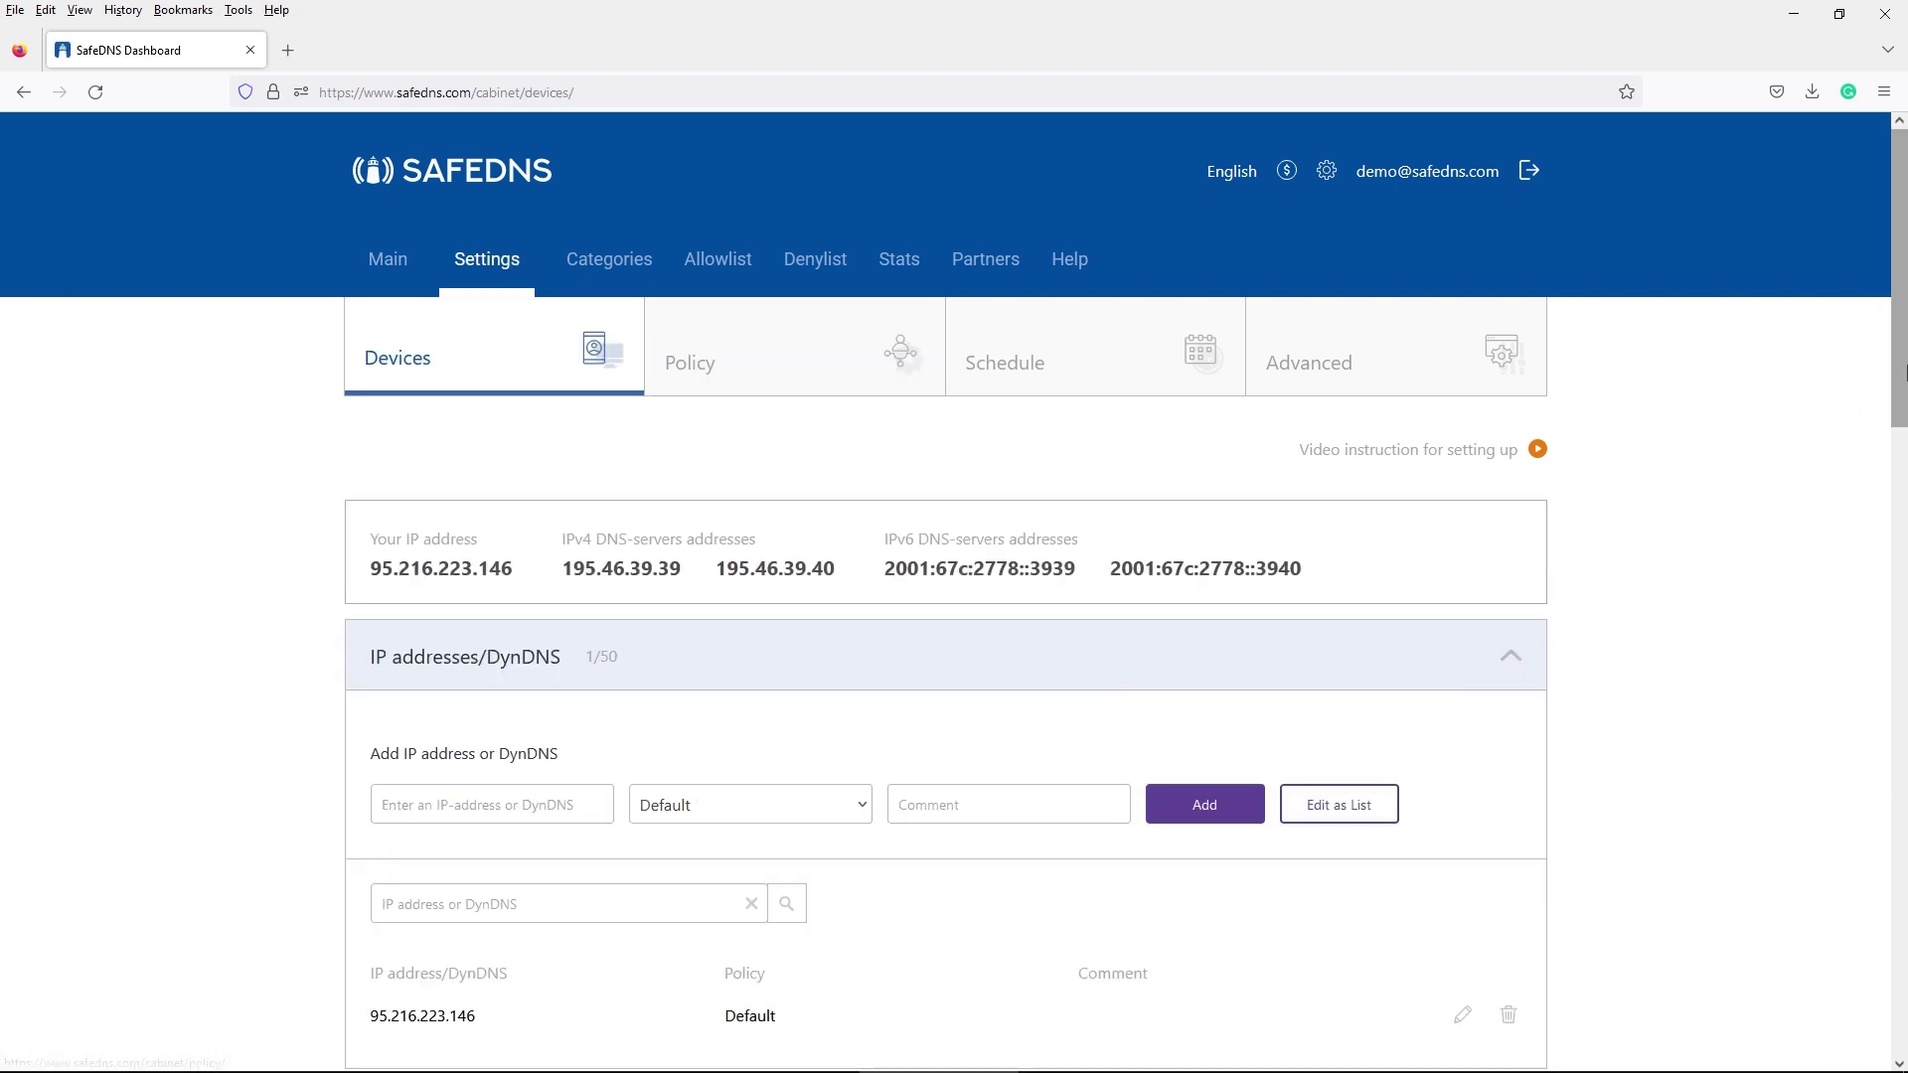
{"action": "left_click_drag", "start_coordinate": [1895, 320], "coordinate": [1830, 900]}
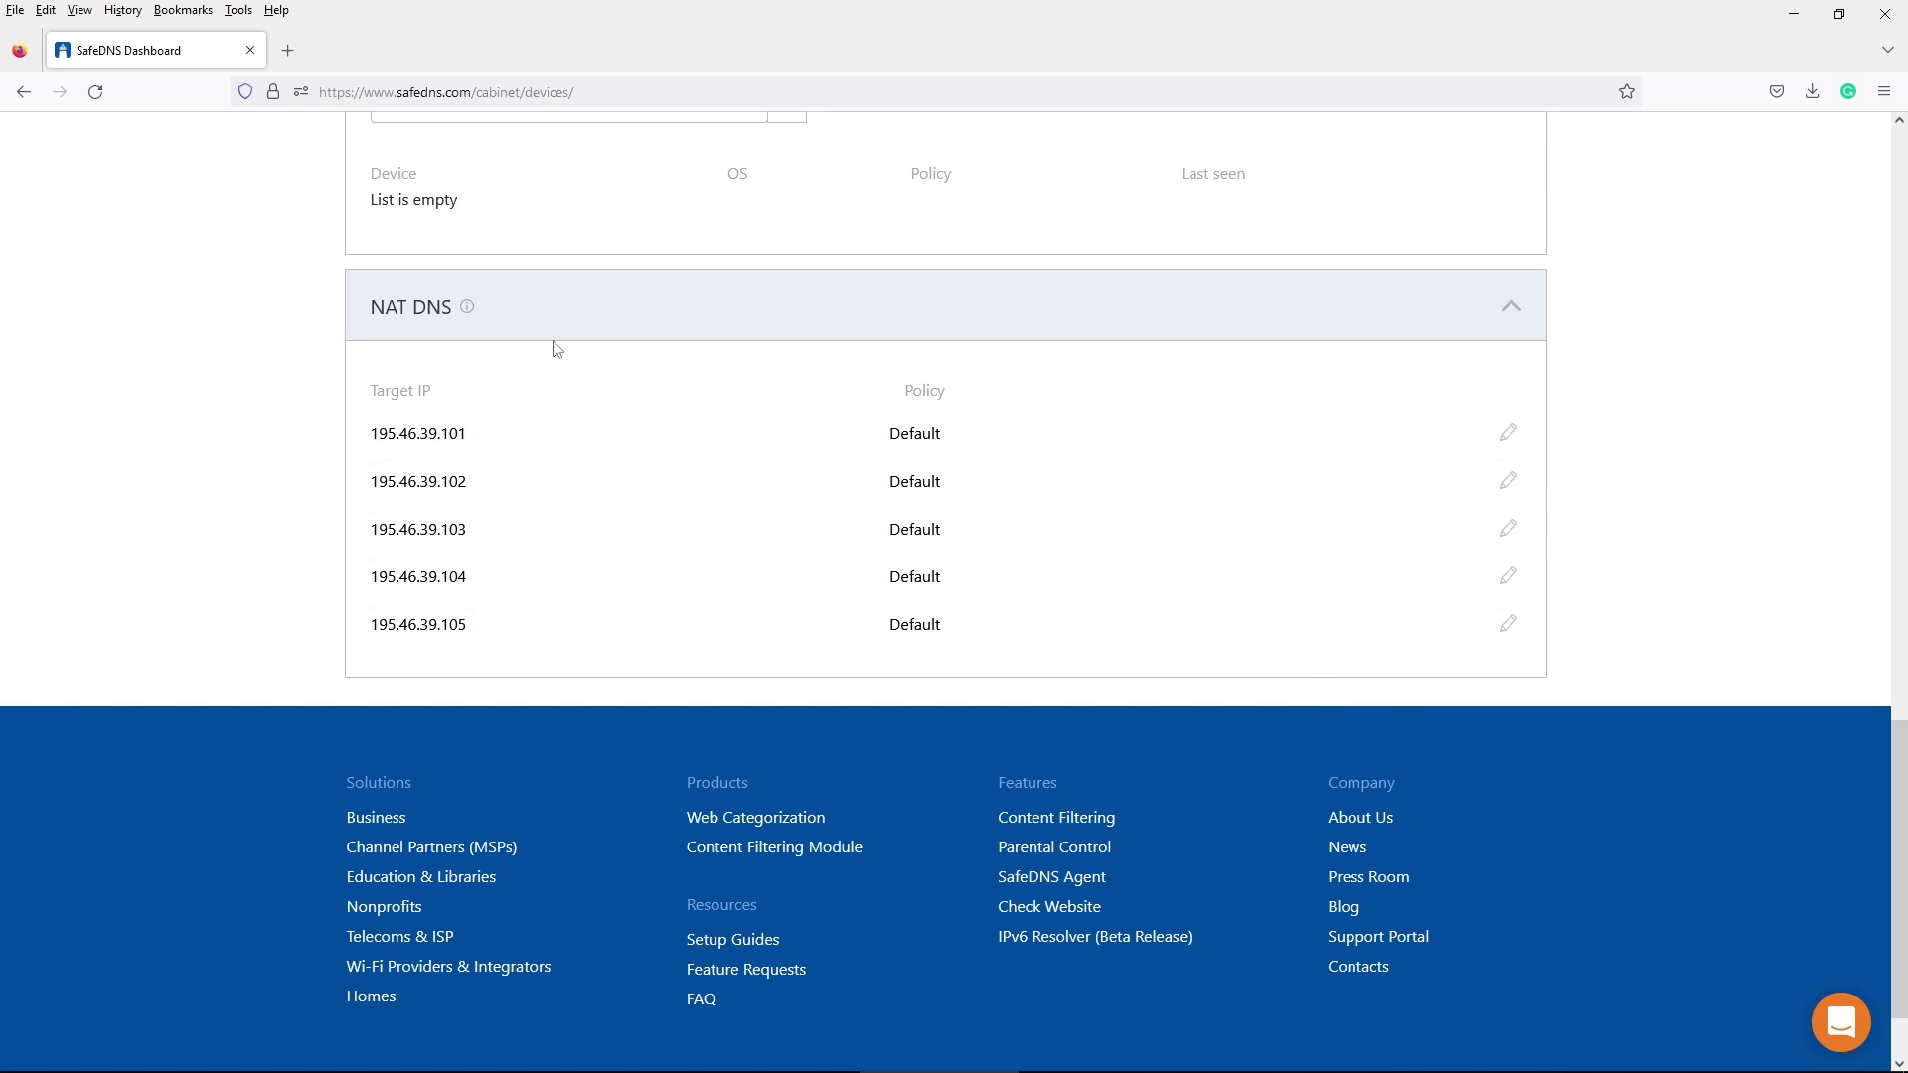
{"action": "mouse_move", "coordinate": [468, 314]}
{"action": "left_click", "coordinate": [1509, 483]}
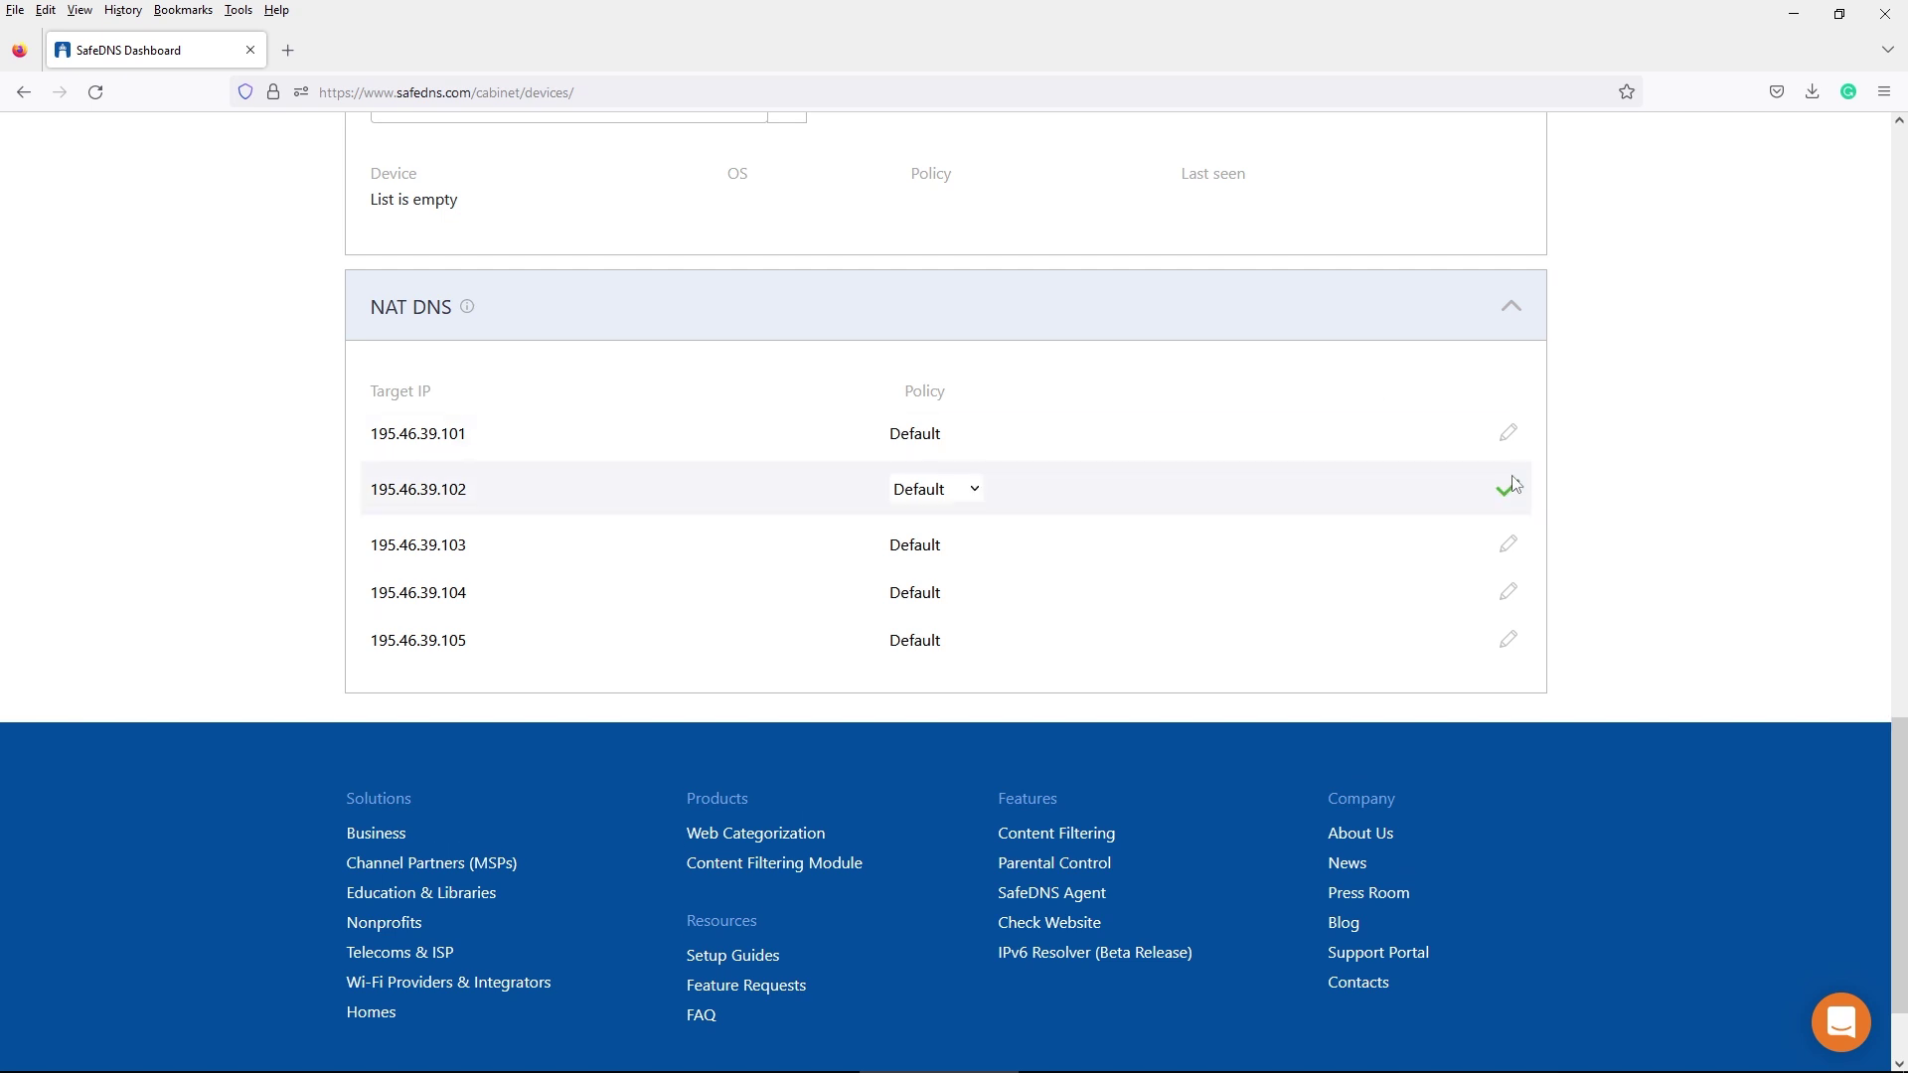
{"action": "left_click", "coordinate": [974, 489]}
{"action": "left_click", "coordinate": [949, 553]}
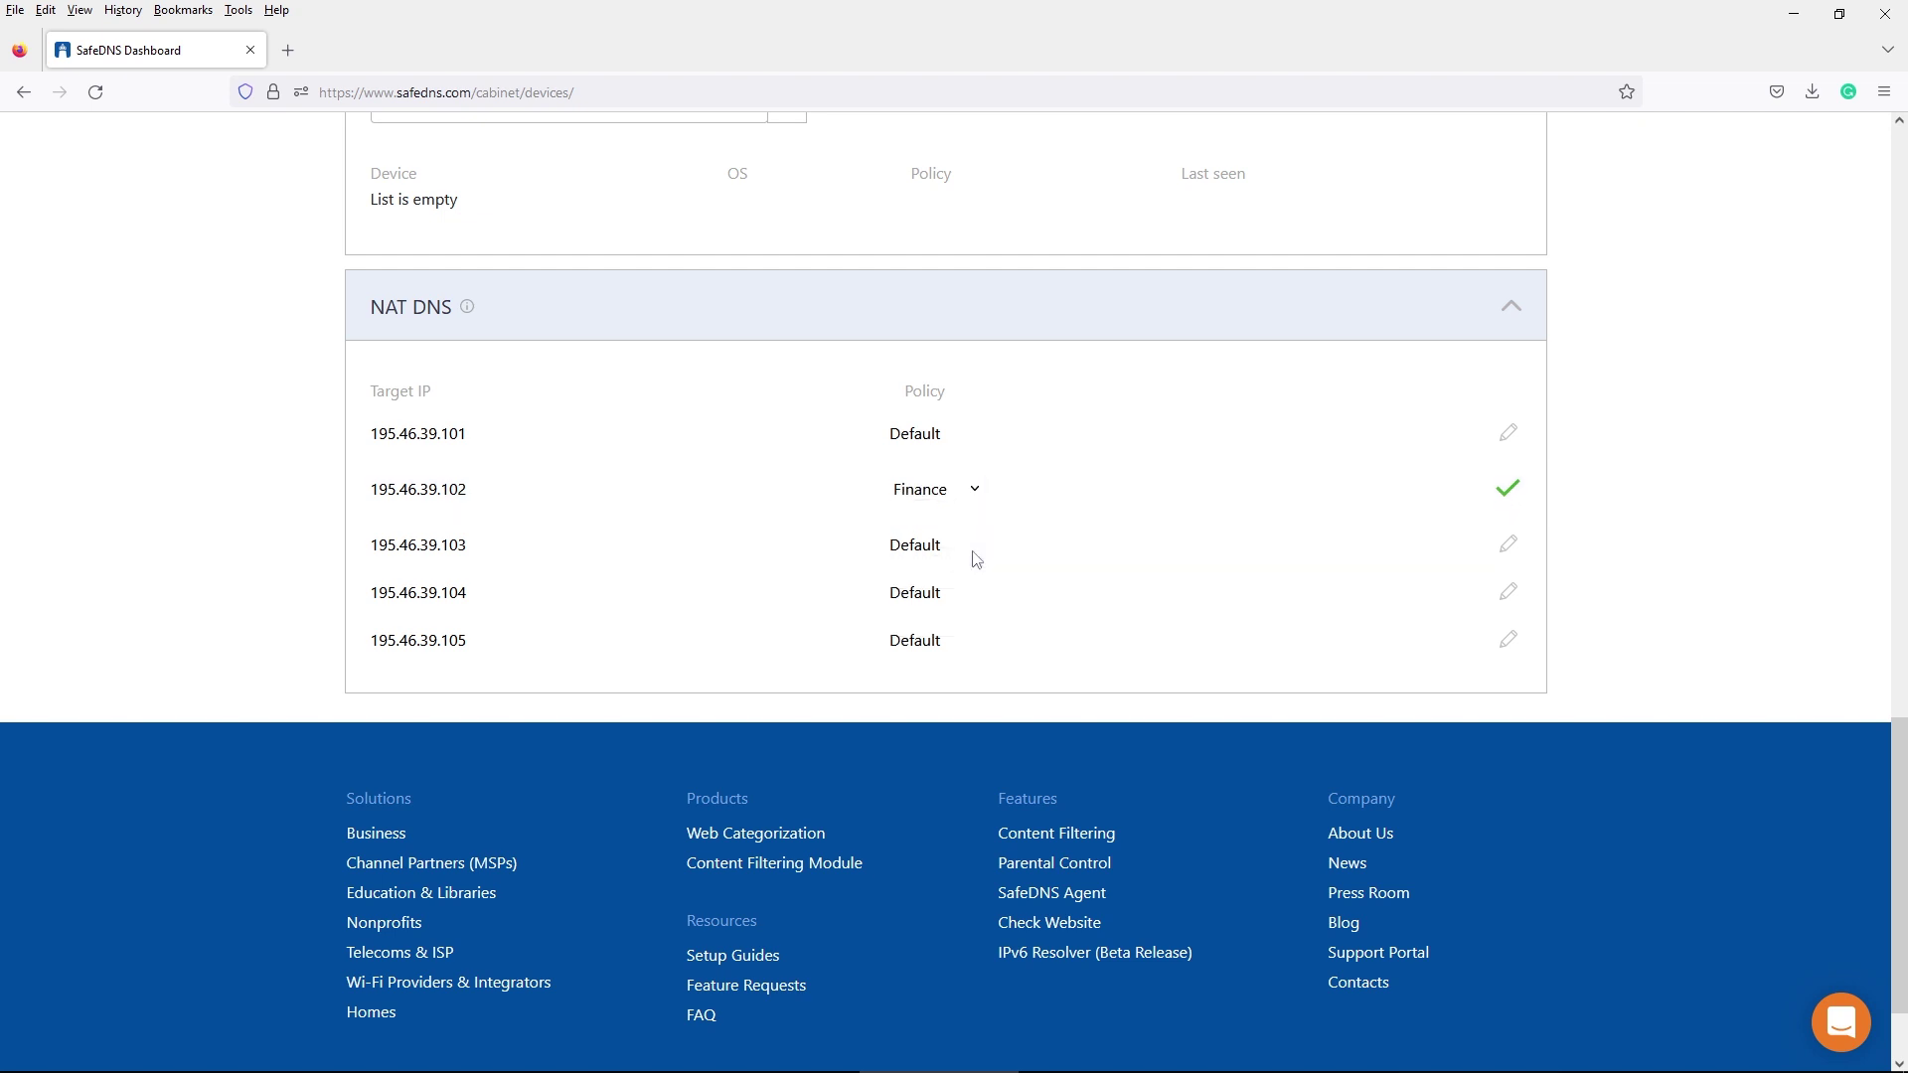
{"action": "left_click", "coordinate": [1512, 491]}
- Assign the Logistics policy to NAT DNS target 195.46.39.103
{"action": "scroll", "coordinate": [1192, 457], "scroll_direction": "down", "scroll_amount": 2}
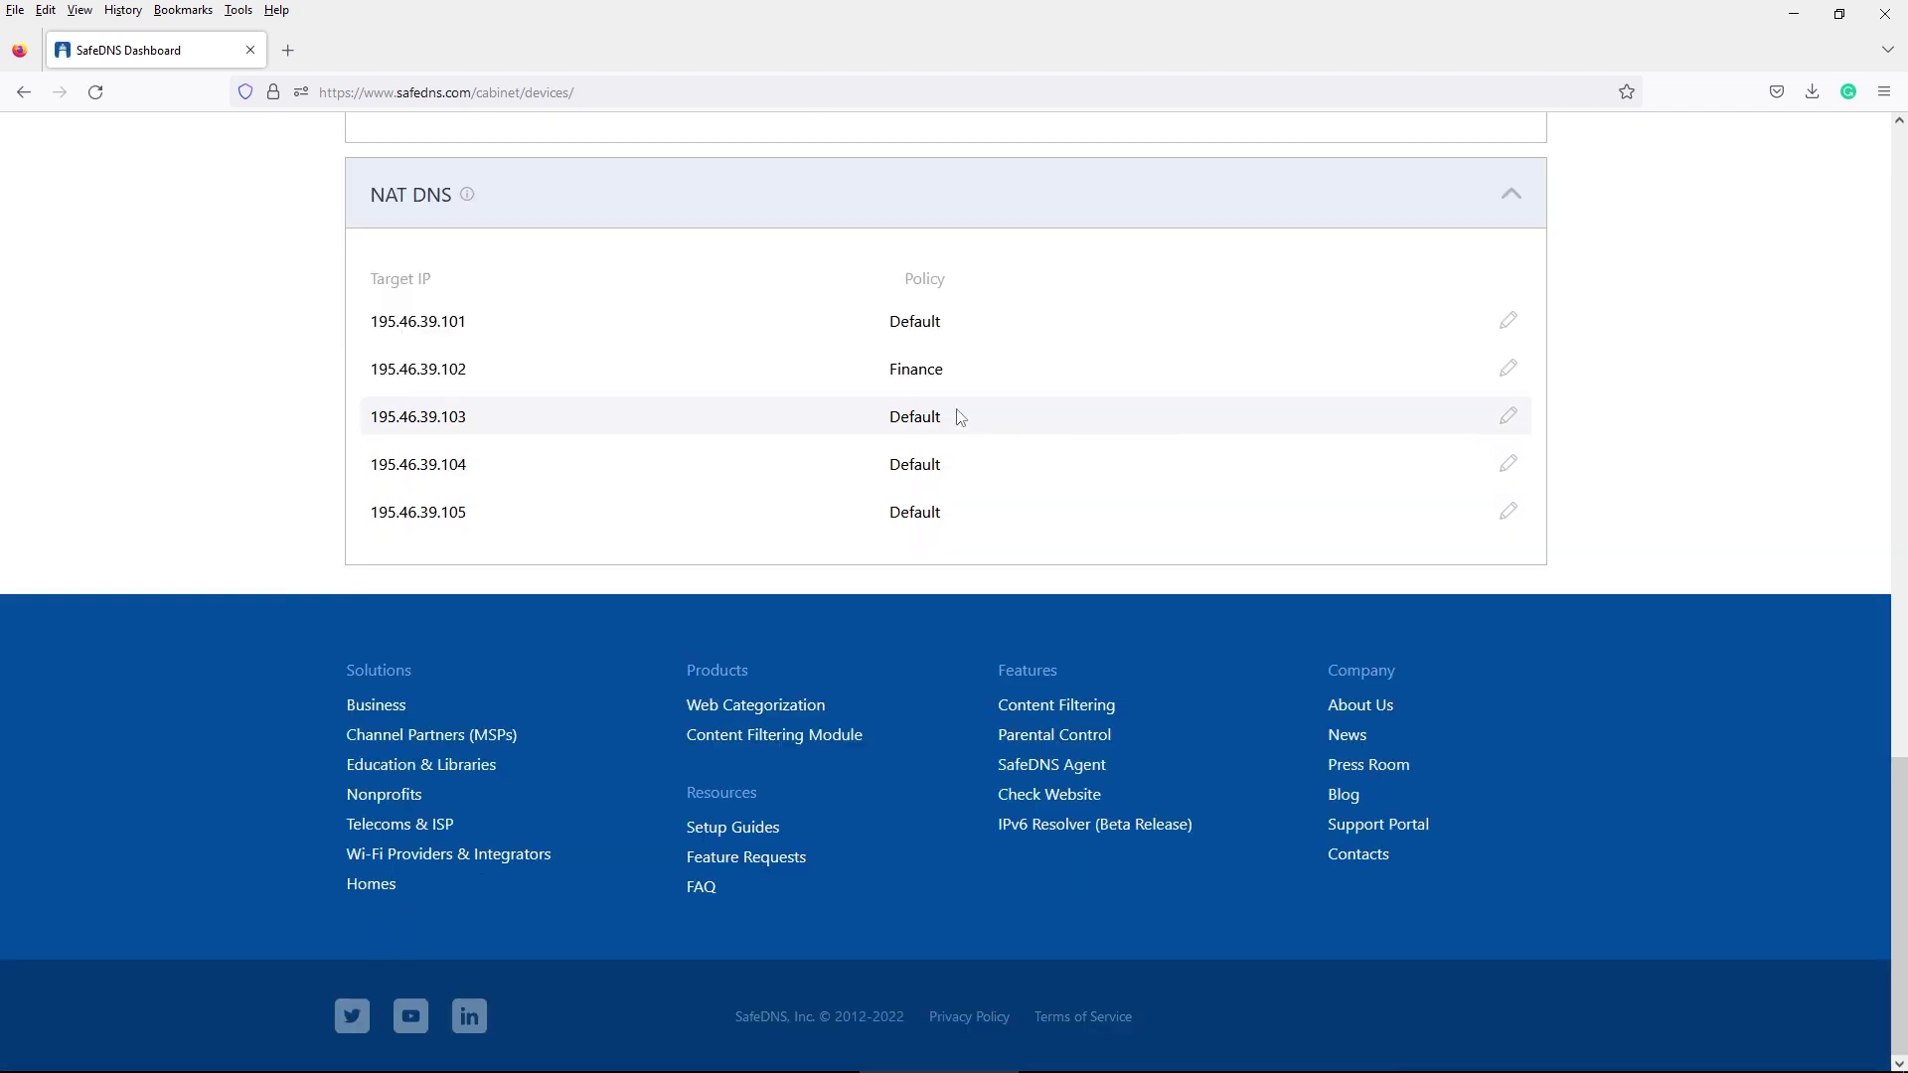
{"action": "left_click", "coordinate": [1510, 421]}
{"action": "left_click", "coordinate": [958, 427]}
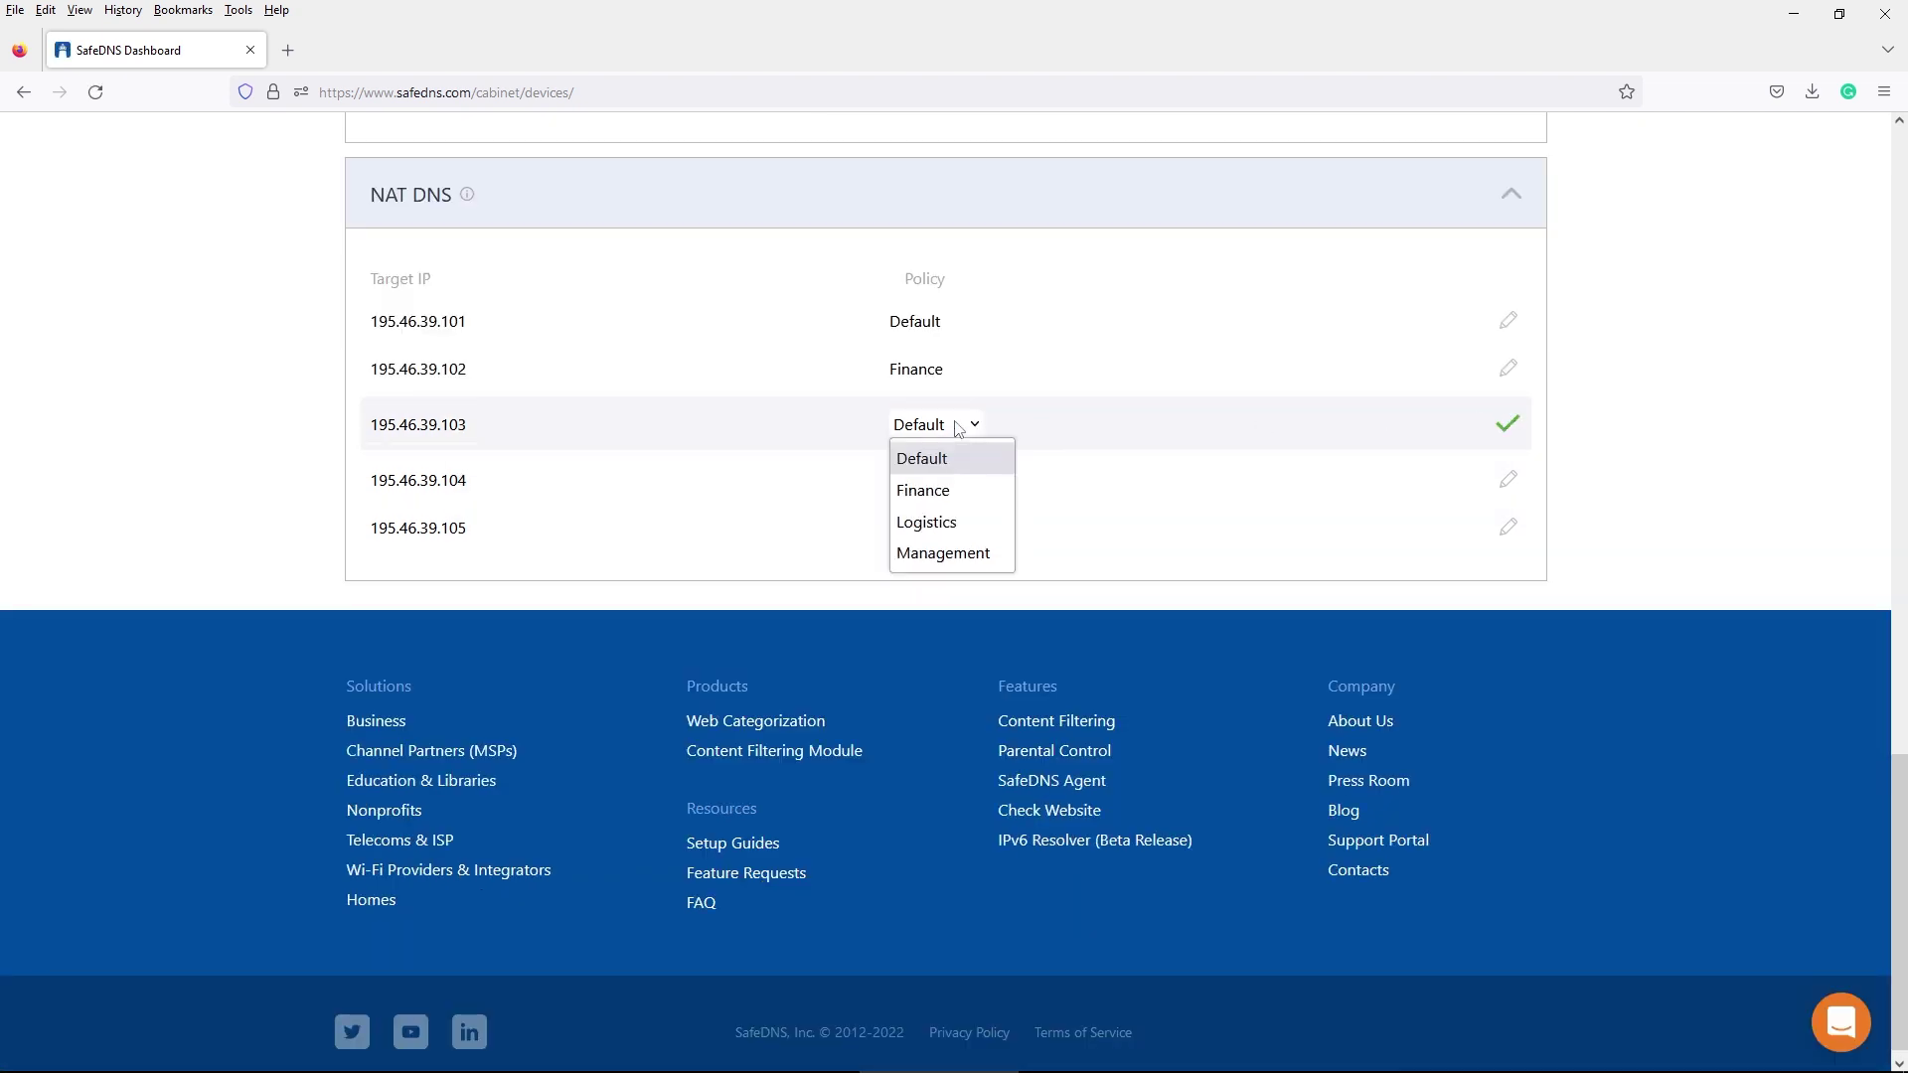
{"action": "left_click", "coordinate": [959, 522]}
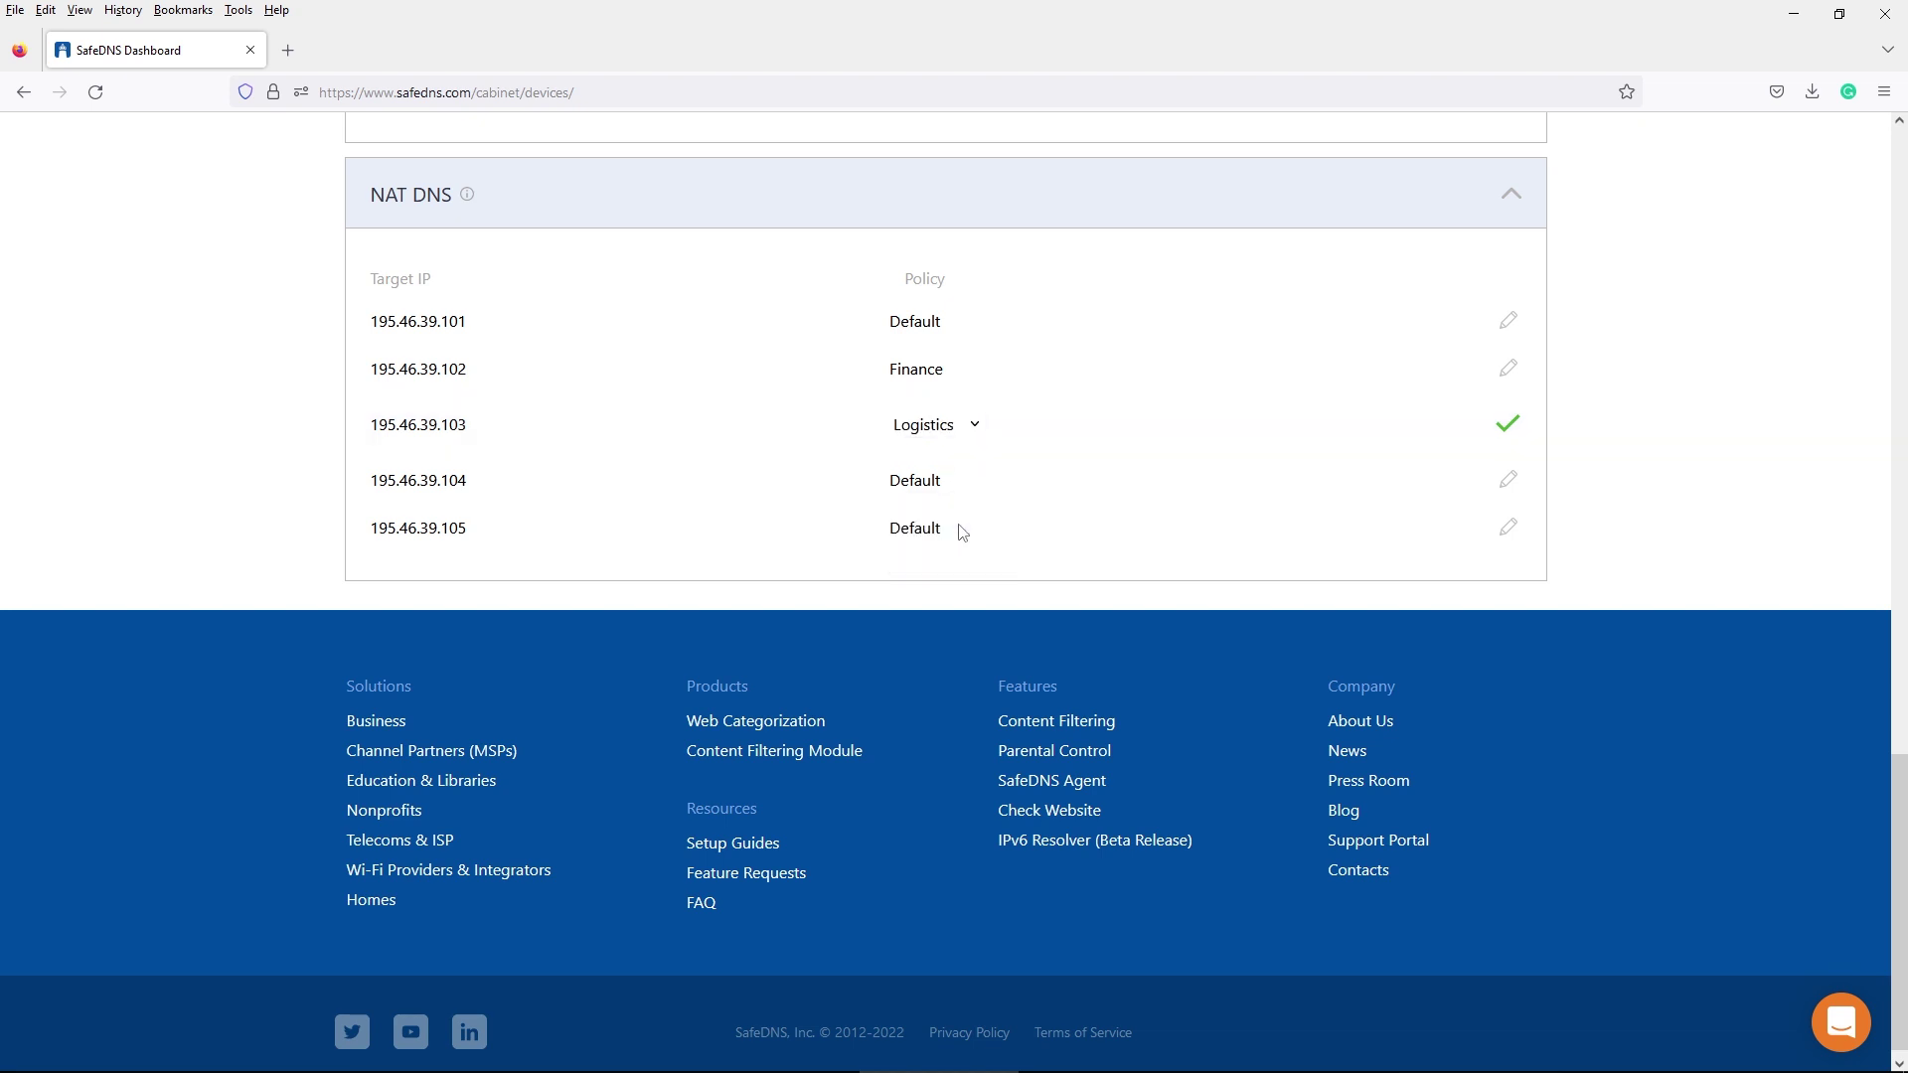
{"action": "left_click", "coordinate": [1508, 425]}
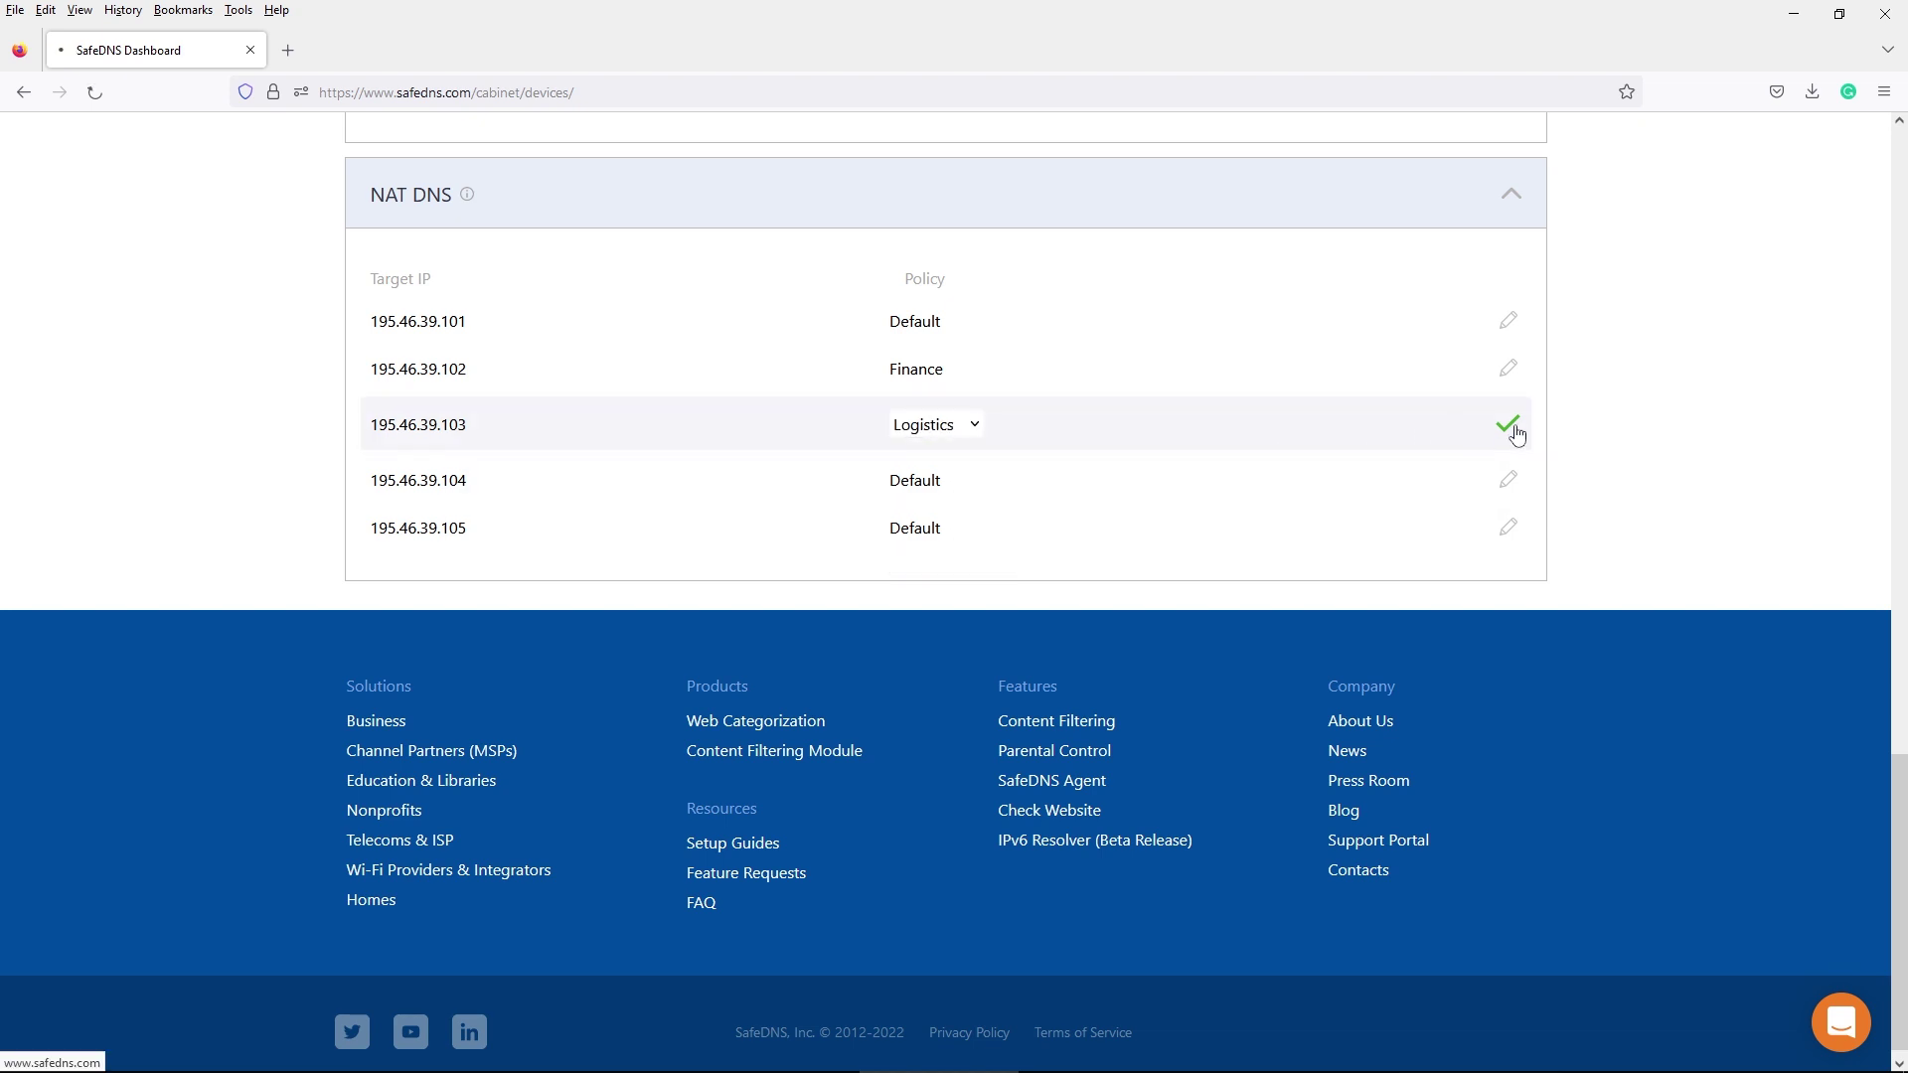
- Assign the Management policy to NAT DNS target 195.46.39.101
{"action": "left_click", "coordinate": [1512, 516]}
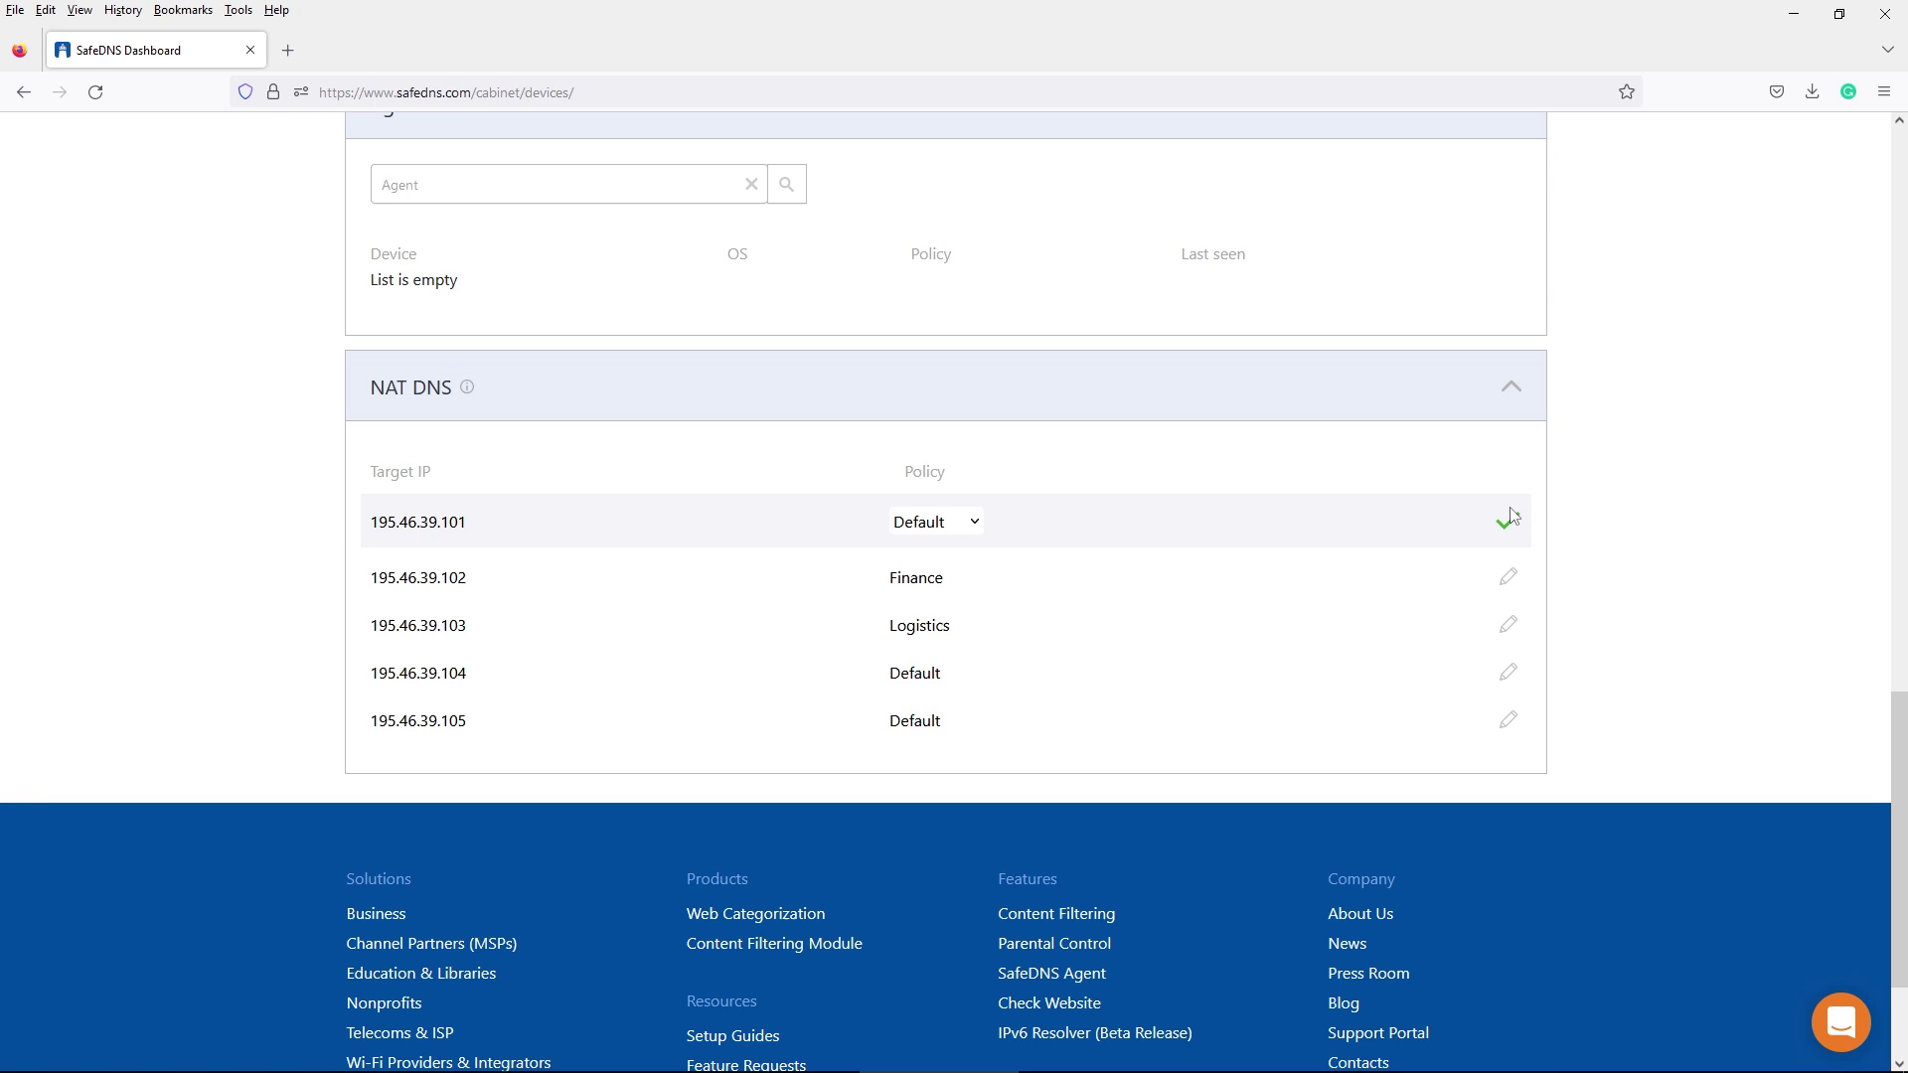
{"action": "left_click", "coordinate": [974, 522]}
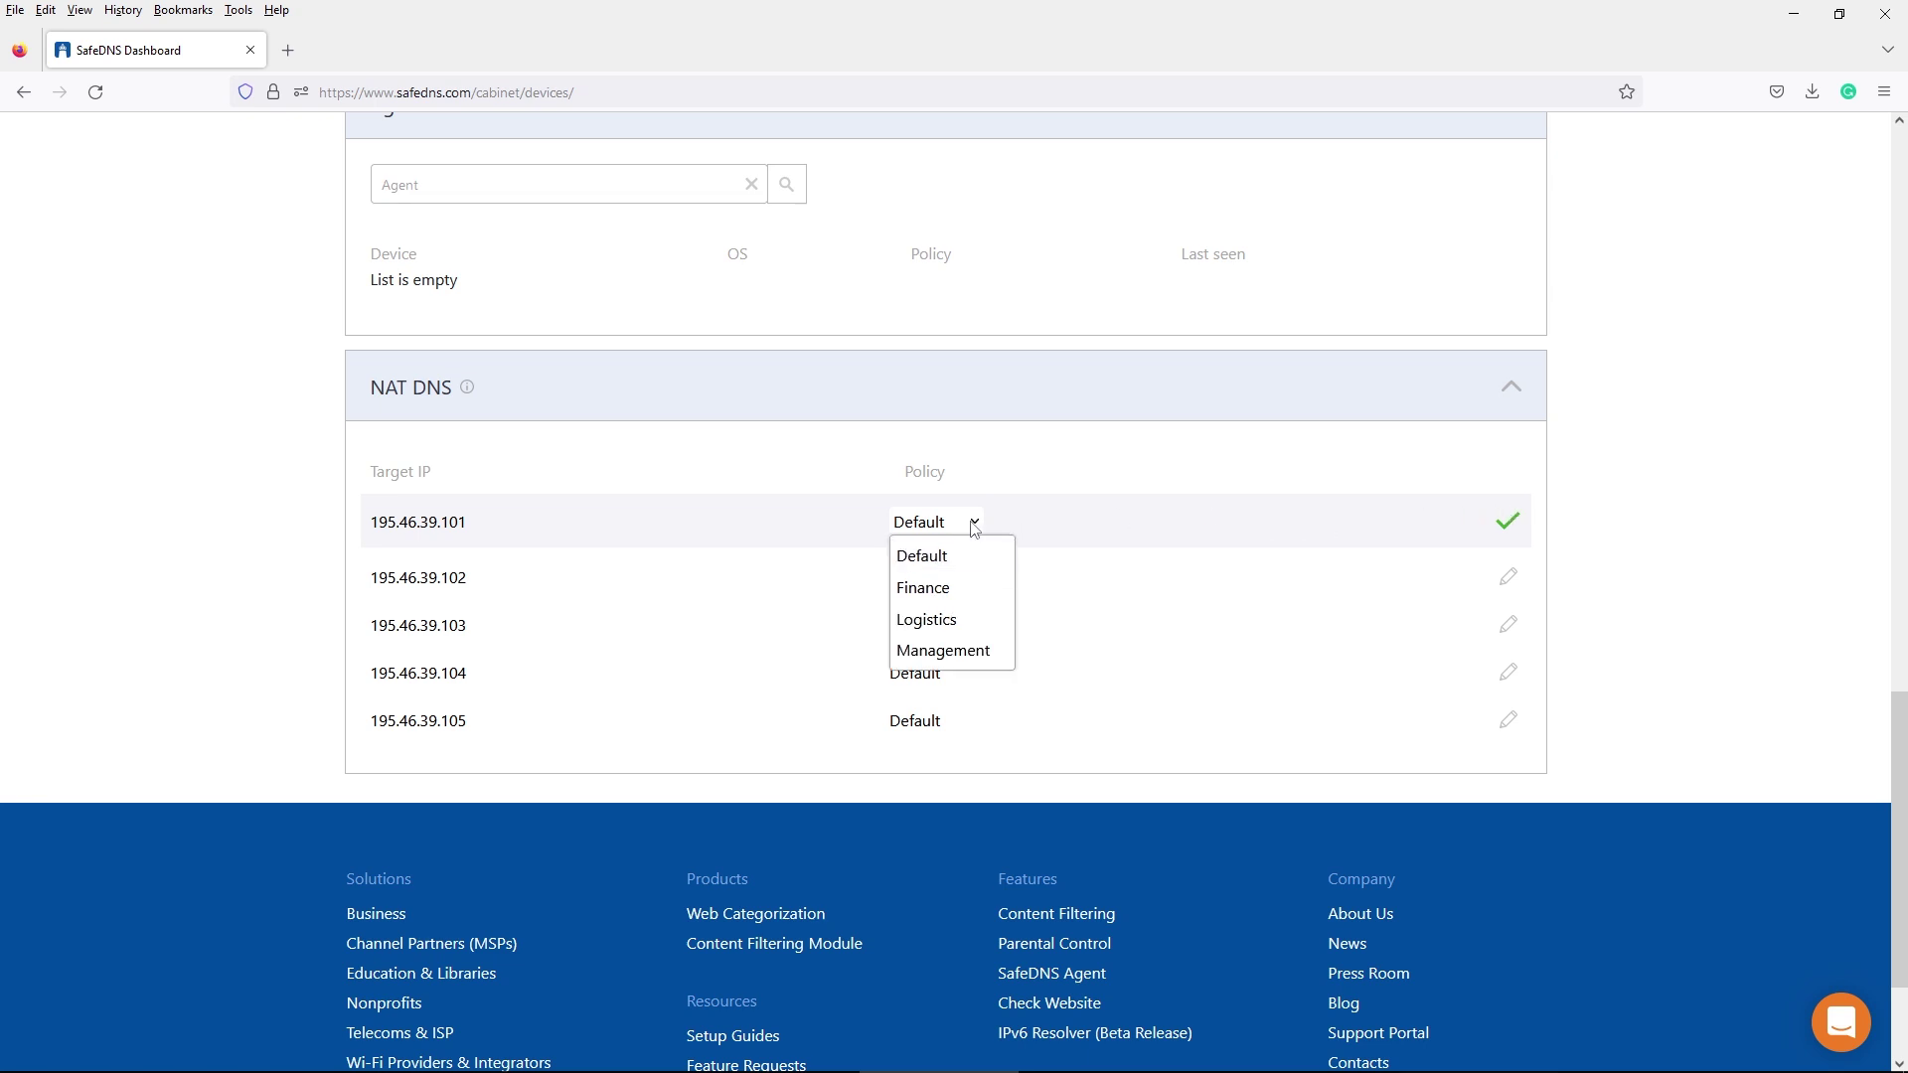
{"action": "left_click", "coordinate": [973, 653]}
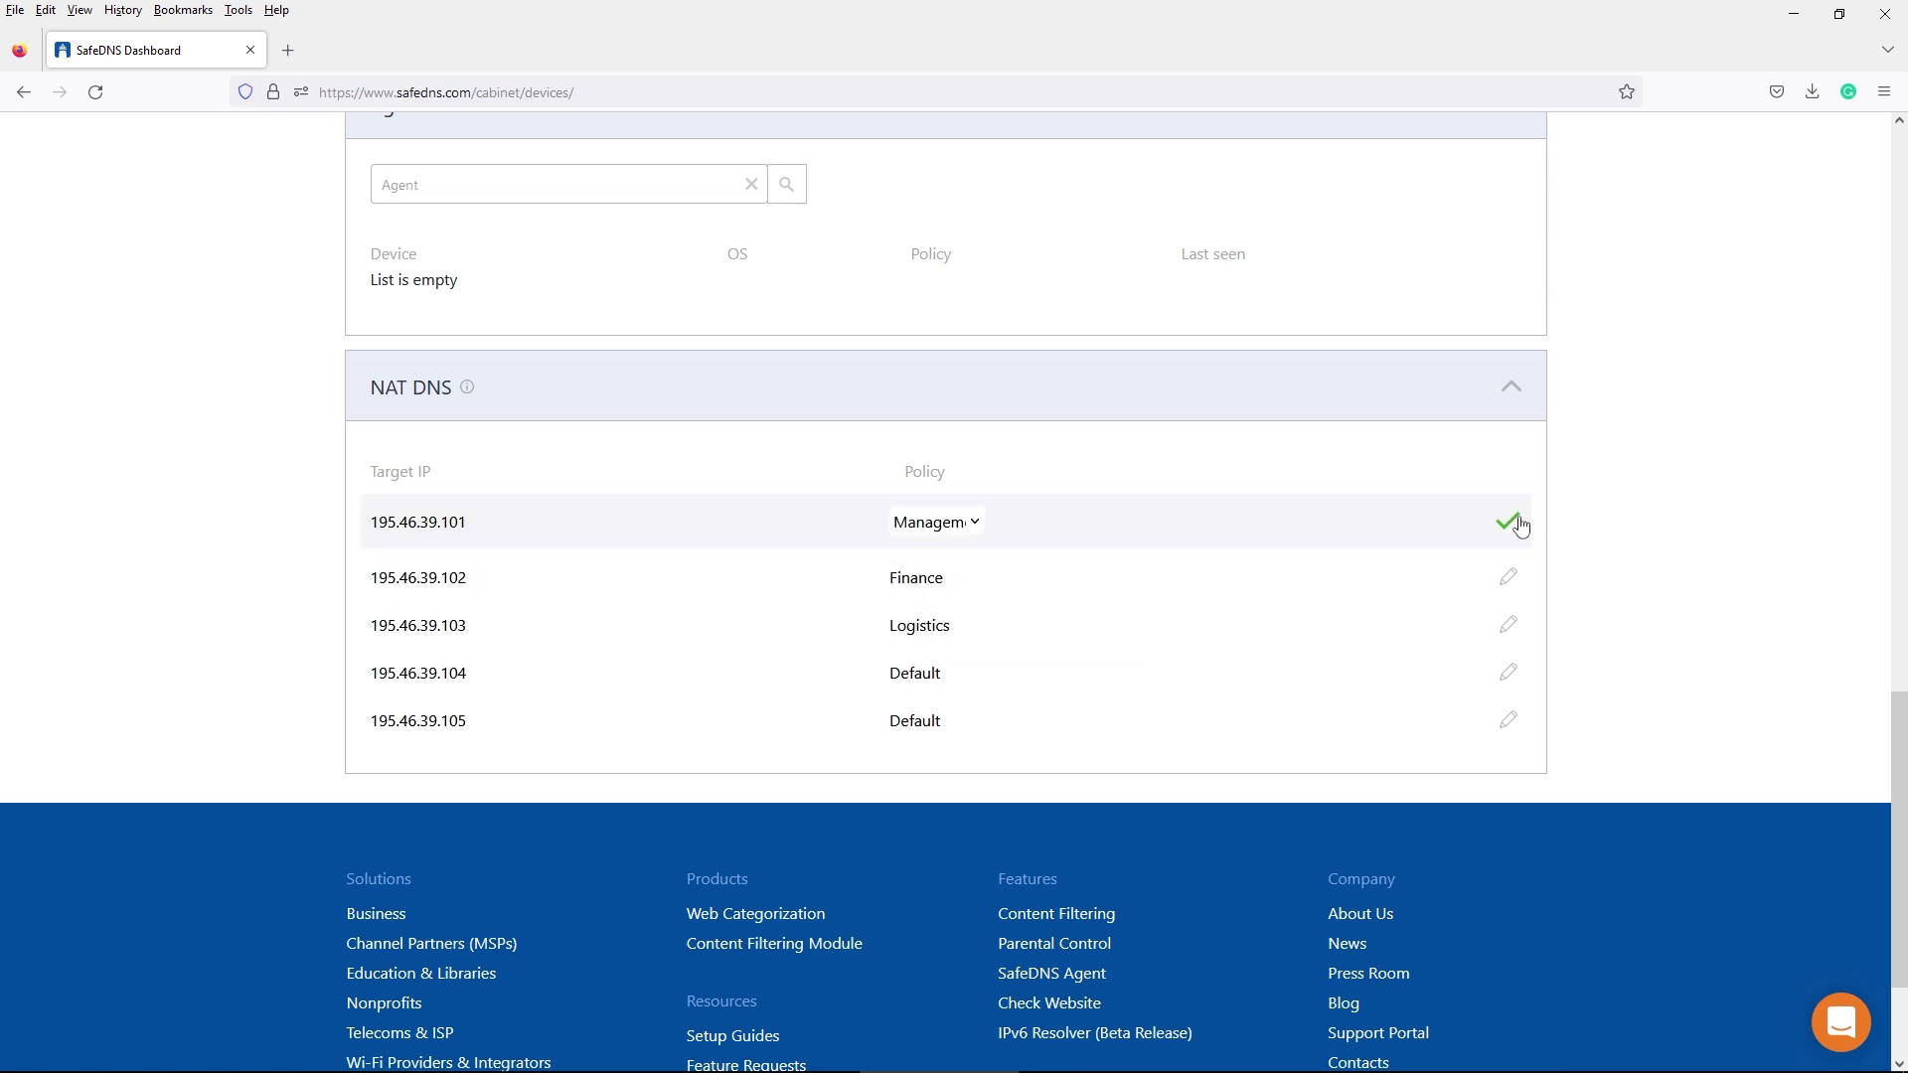
{"action": "left_click", "coordinate": [1512, 522]}
{"action": "left_click_drag", "start_coordinate": [479, 517], "coordinate": [372, 513]}
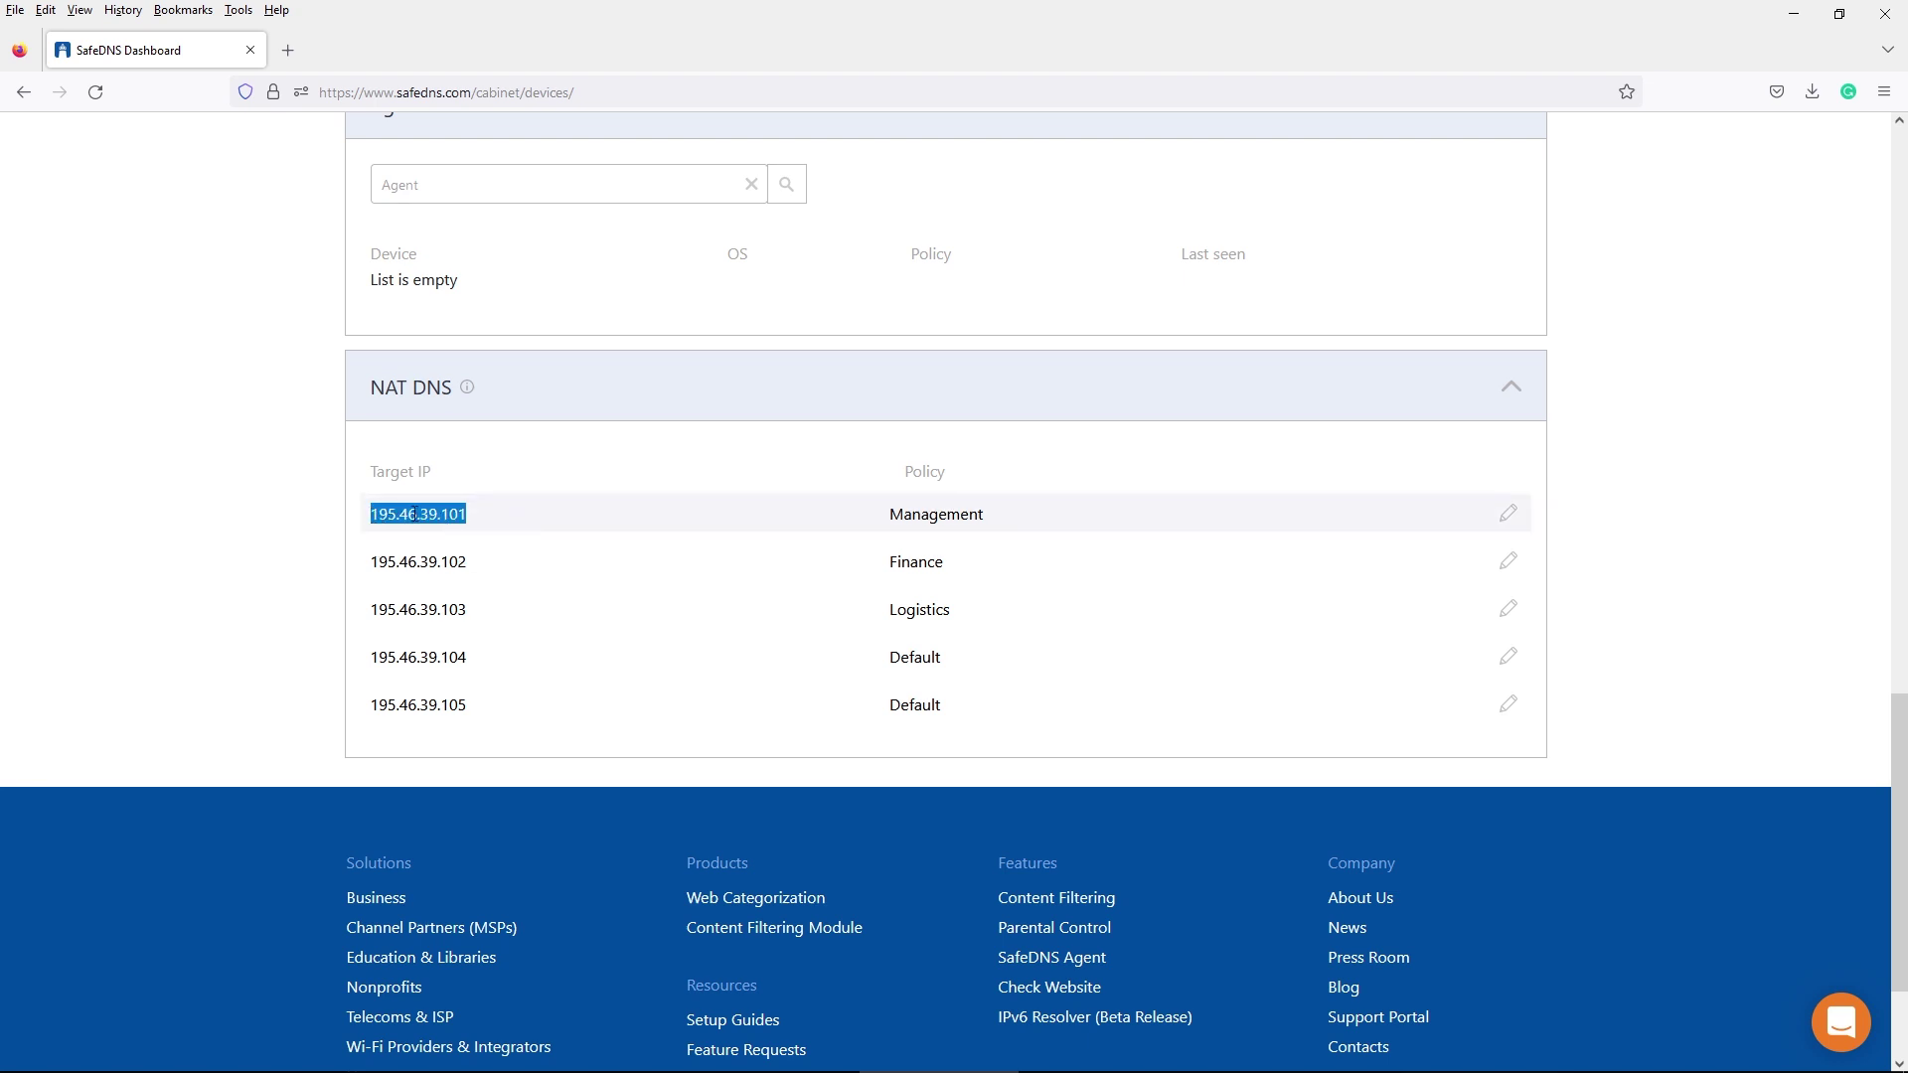
{"action": "scroll", "coordinate": [896, 728], "scroll_direction": "up", "scroll_amount": 10}
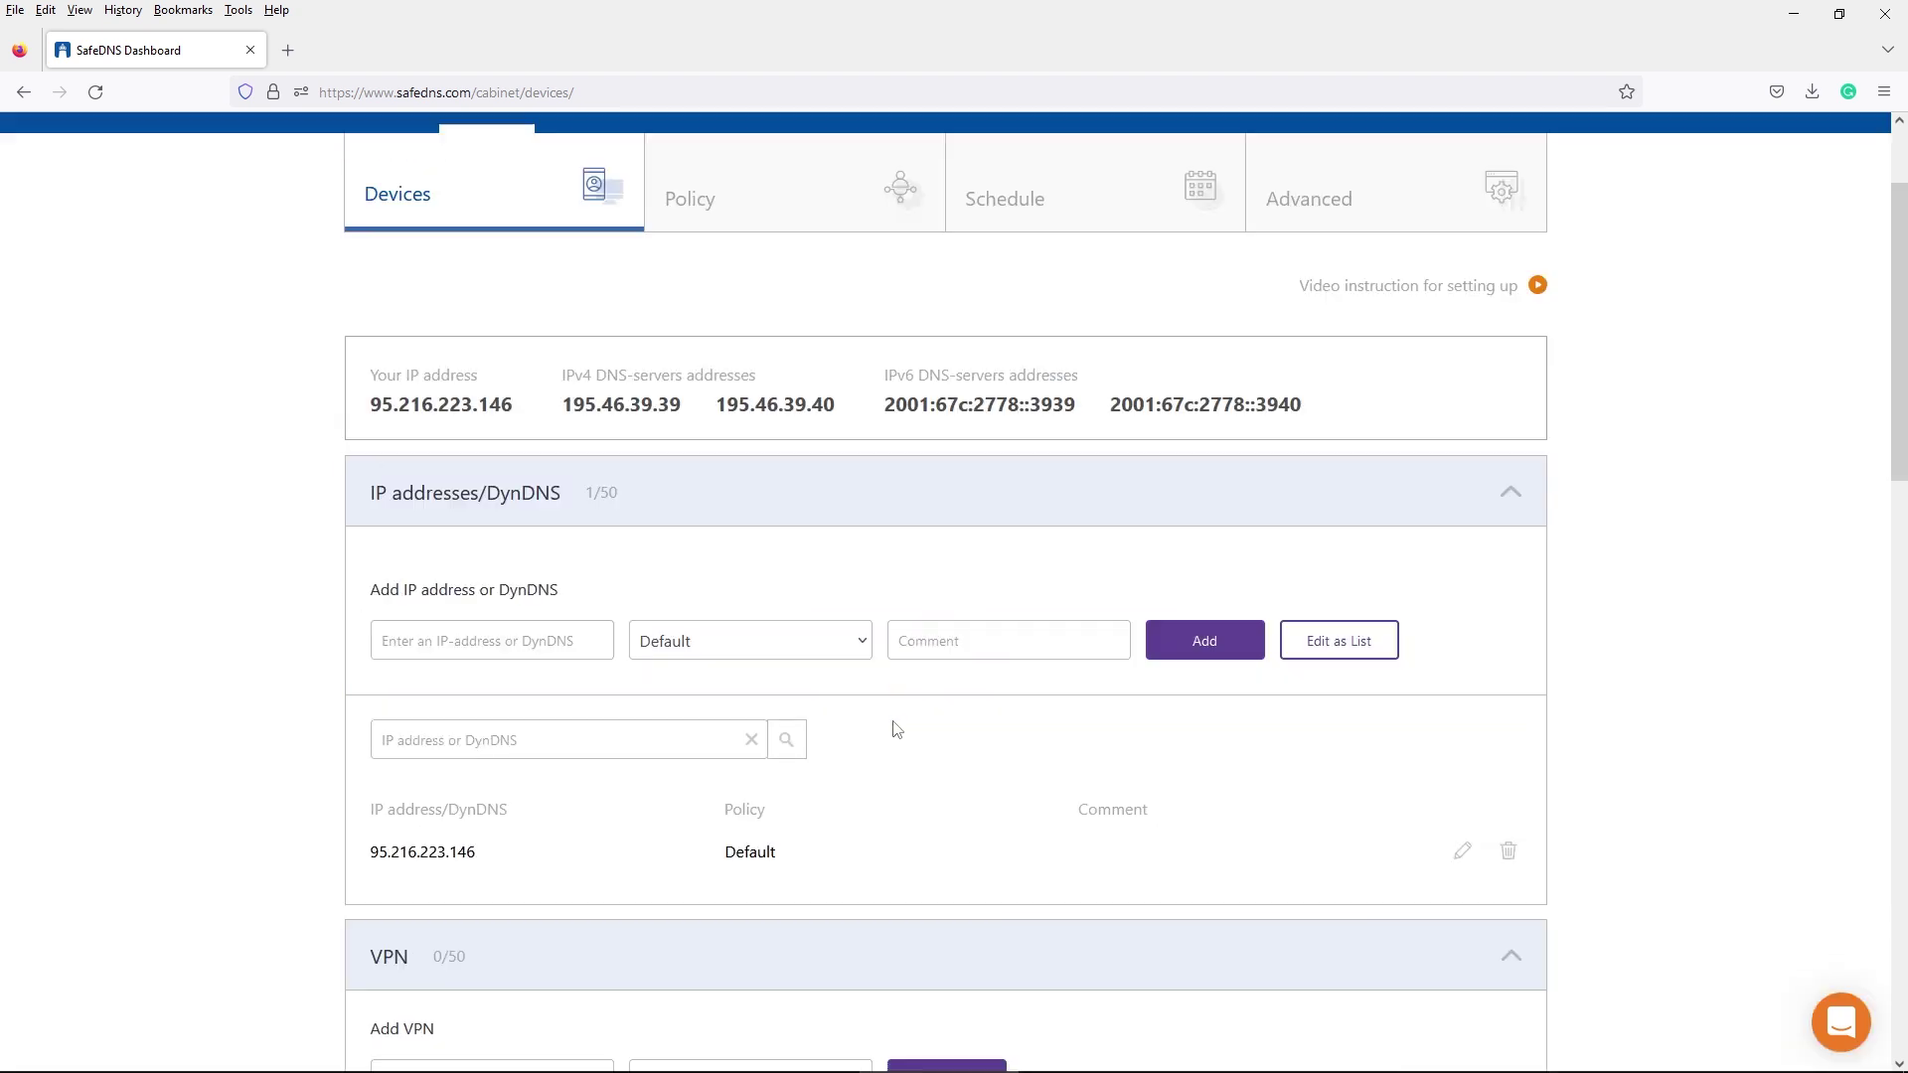
- Review the Default policy's categories, keep Adult Related locked, and save changes
{"action": "left_click", "coordinate": [601, 264]}
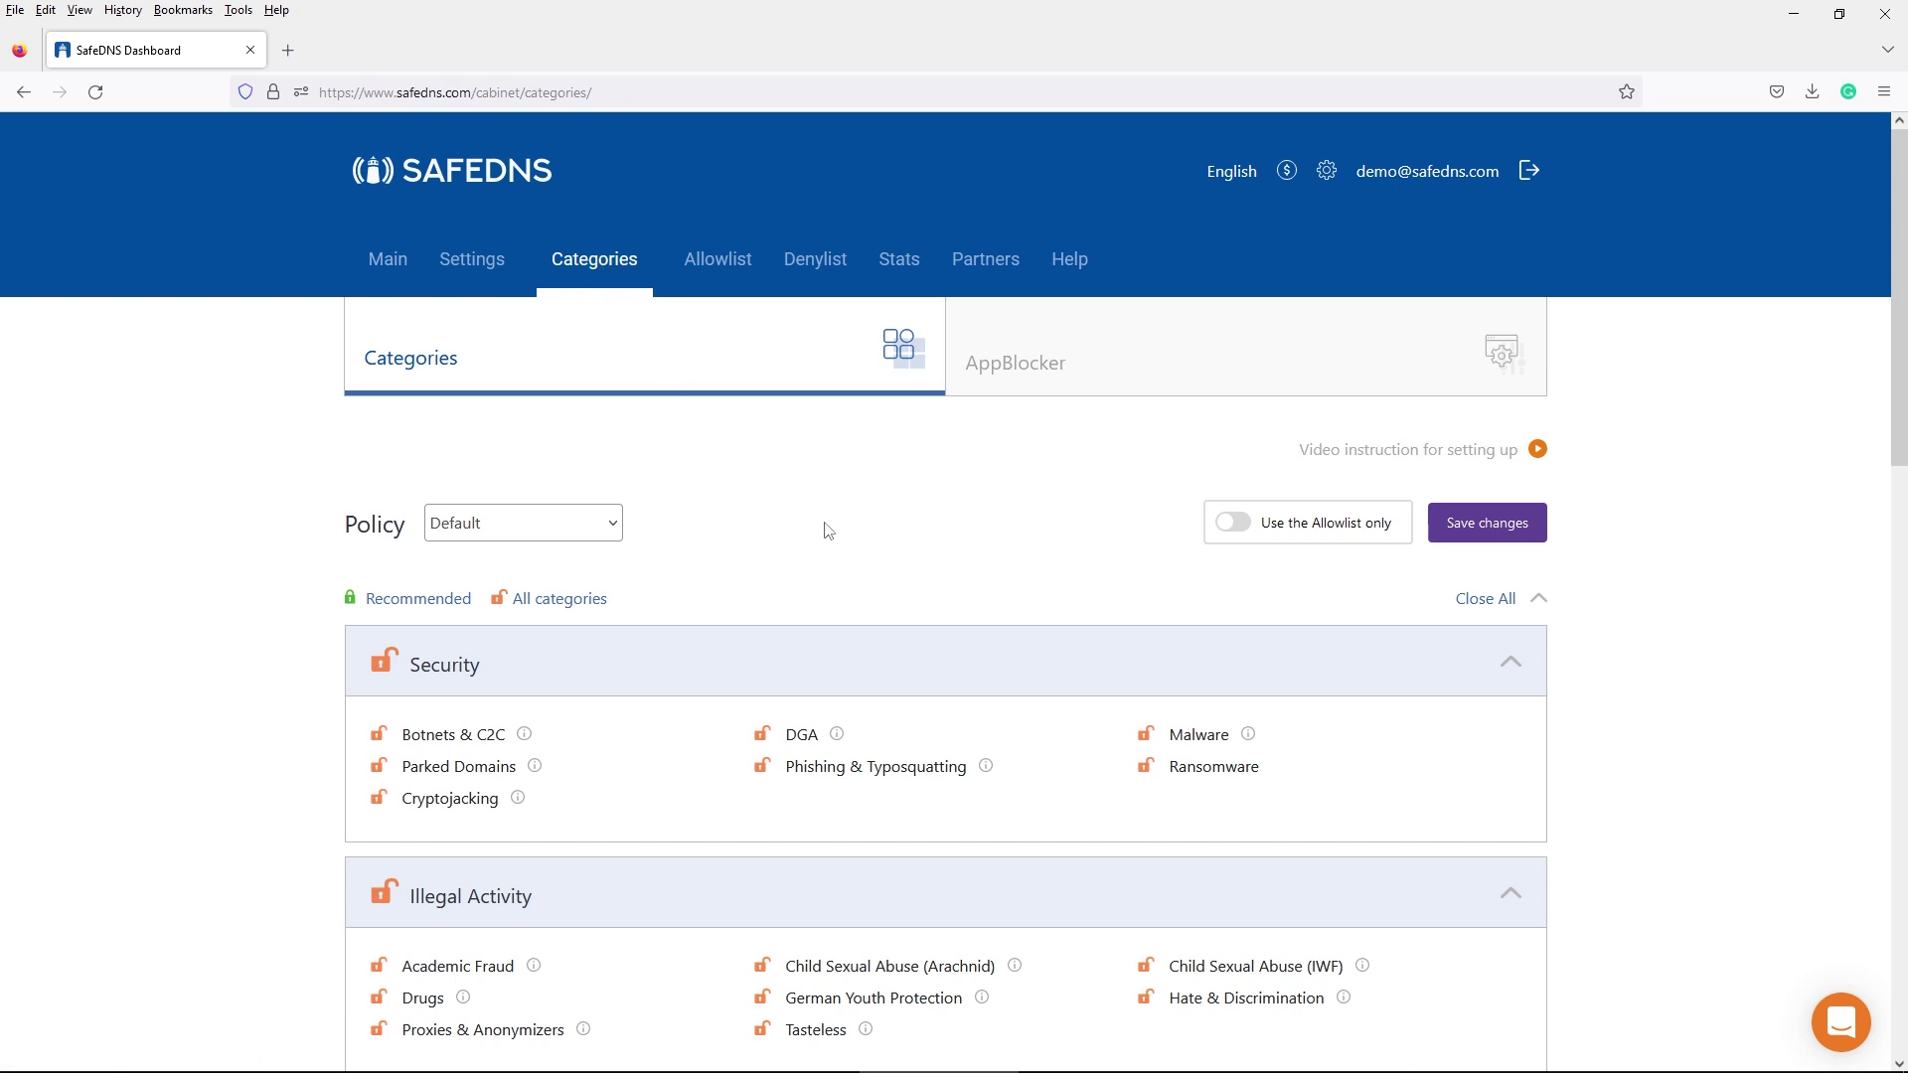
{"action": "scroll", "coordinate": [831, 534], "scroll_direction": "down", "scroll_amount": 4}
{"action": "scroll", "coordinate": [829, 531], "scroll_direction": "down", "scroll_amount": 7}
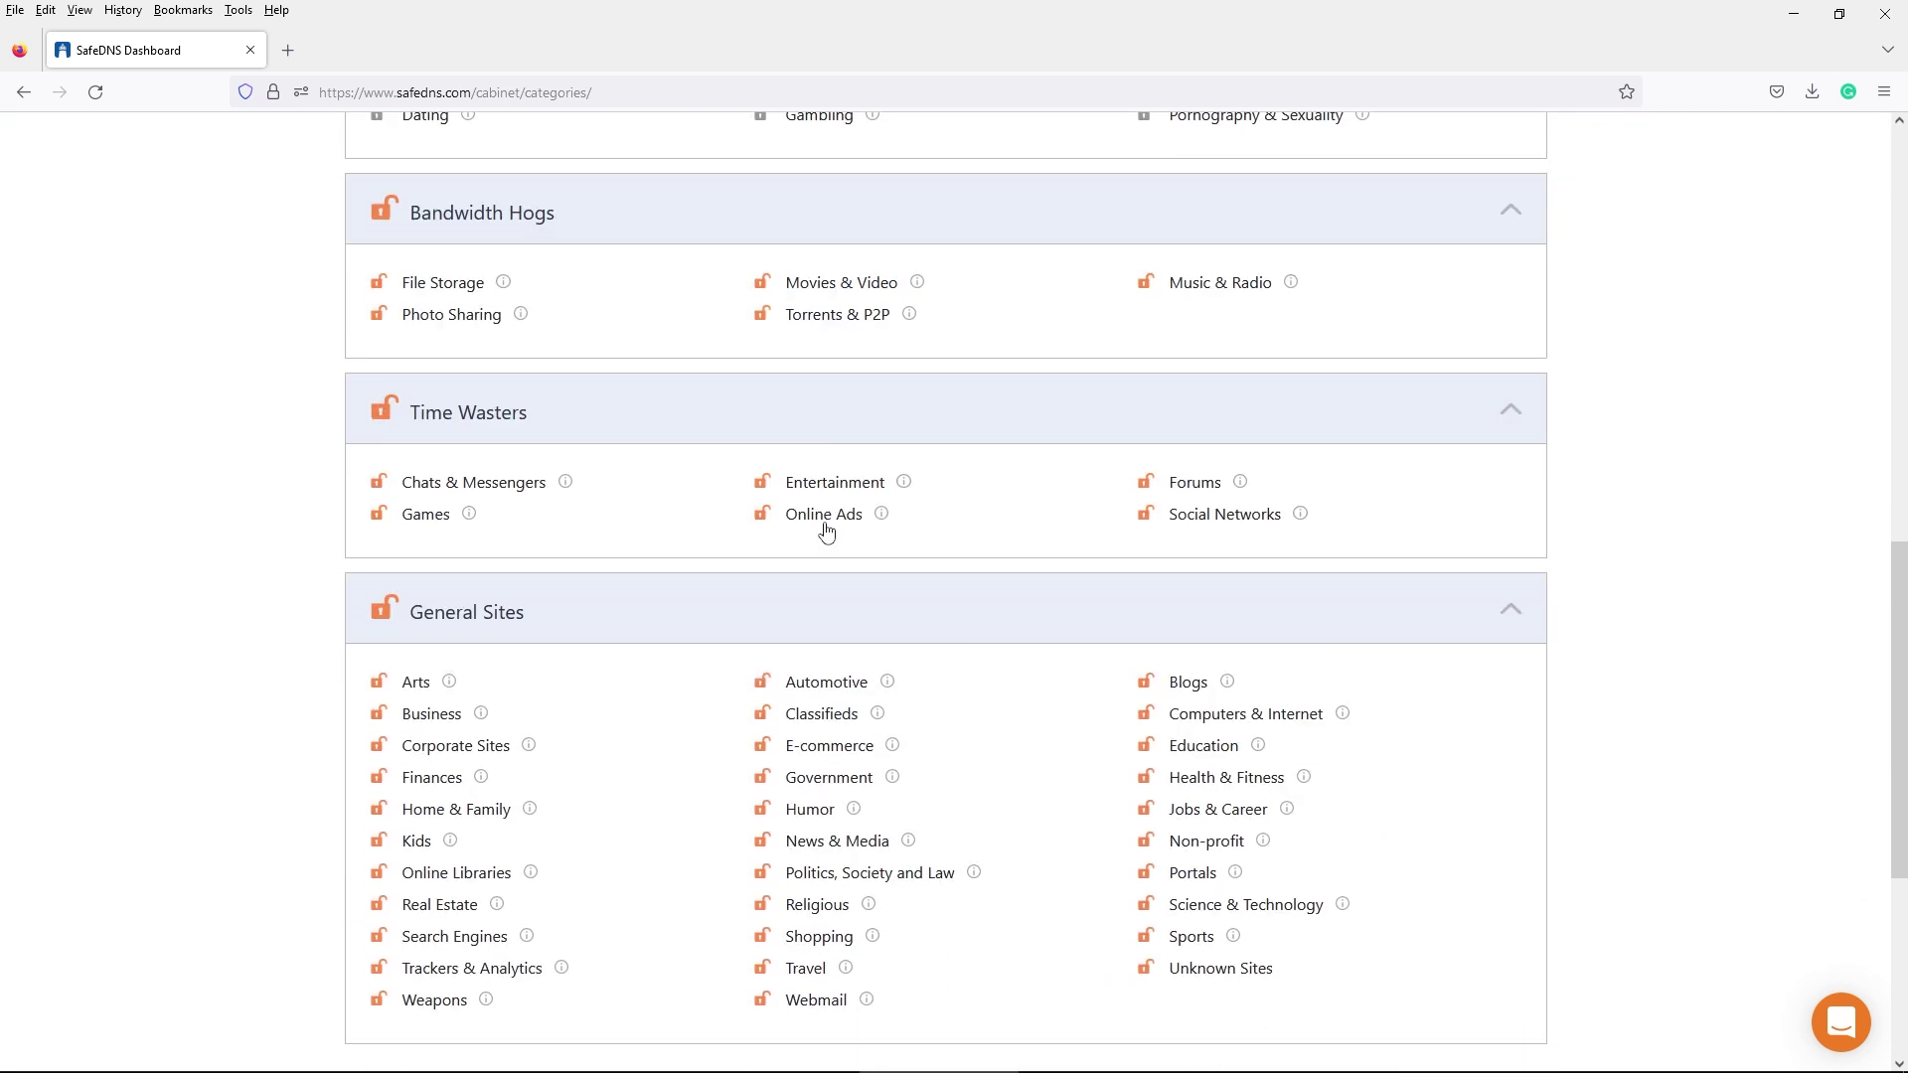
{"action": "scroll", "coordinate": [825, 533], "scroll_direction": "down", "scroll_amount": 3}
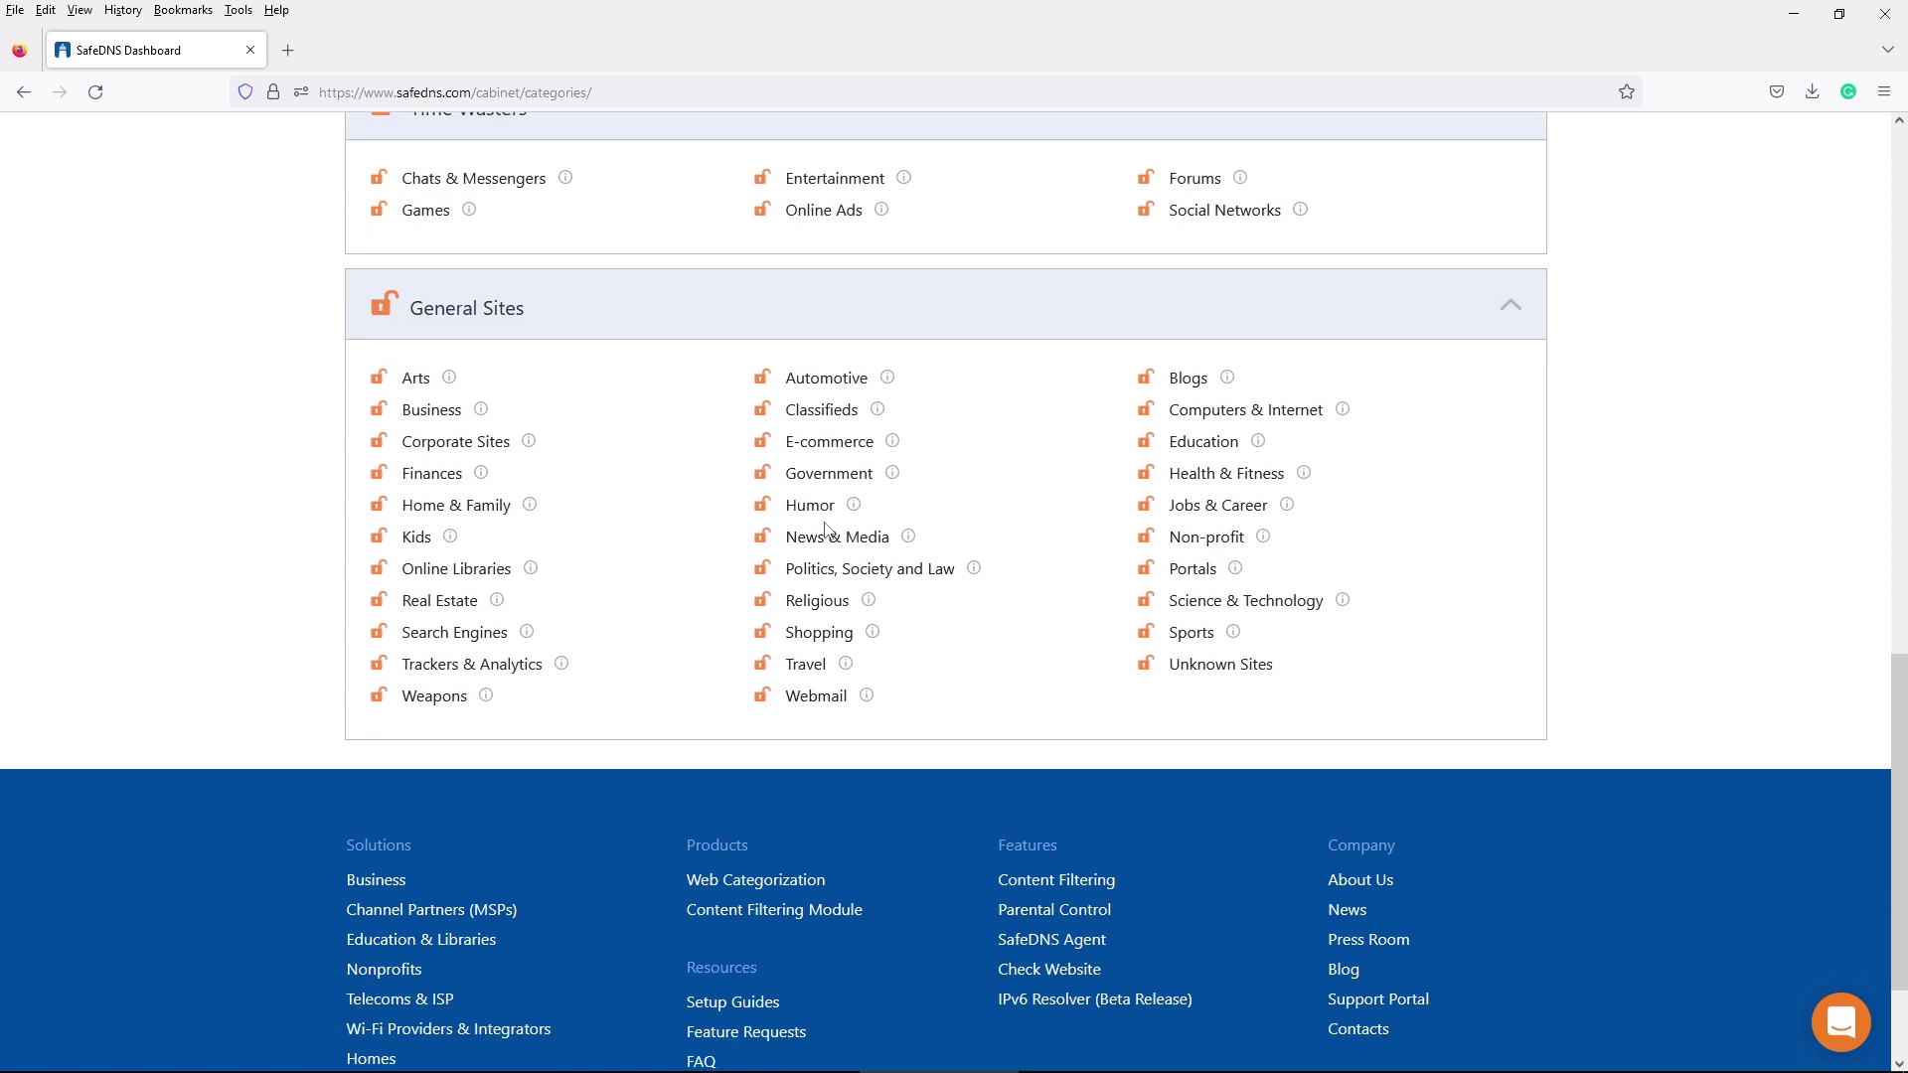
{"action": "scroll", "coordinate": [825, 528], "scroll_direction": "up", "scroll_amount": 6}
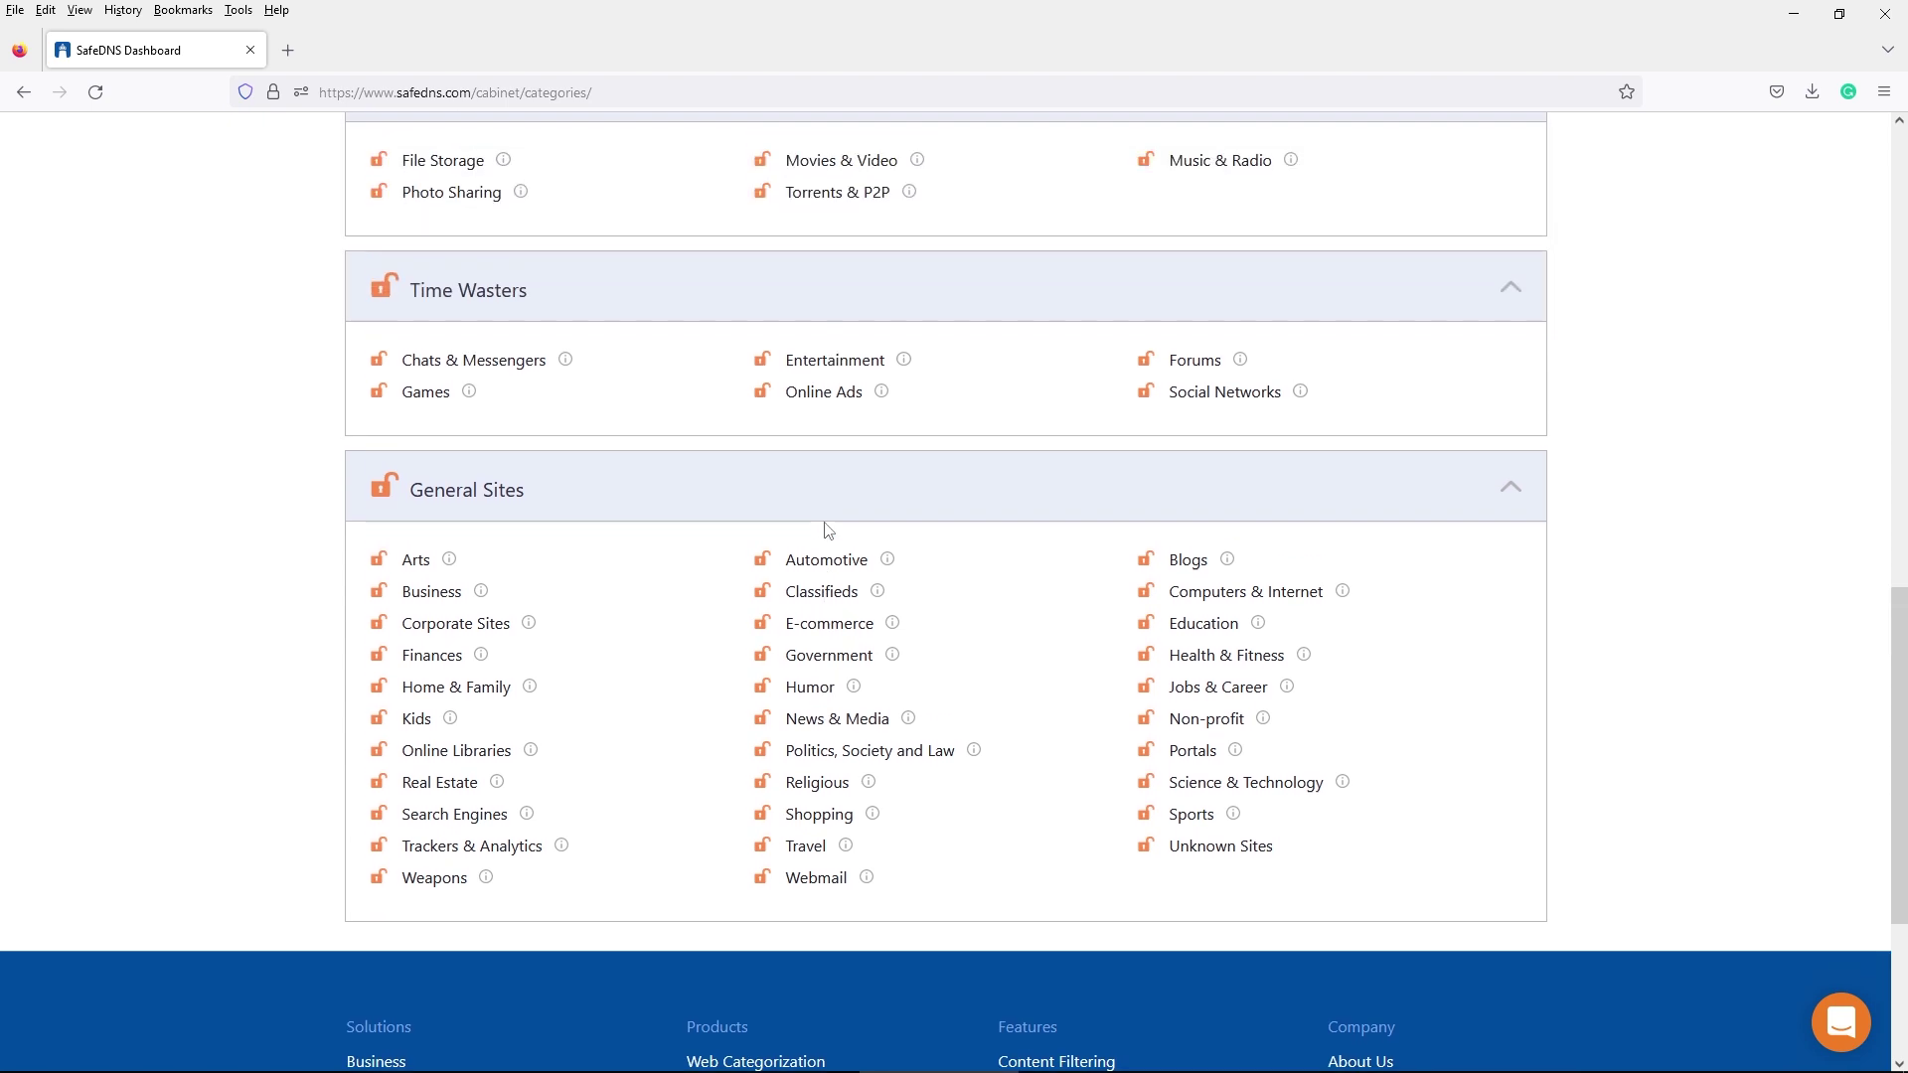
{"action": "scroll", "coordinate": [829, 530], "scroll_direction": "up", "scroll_amount": 1}
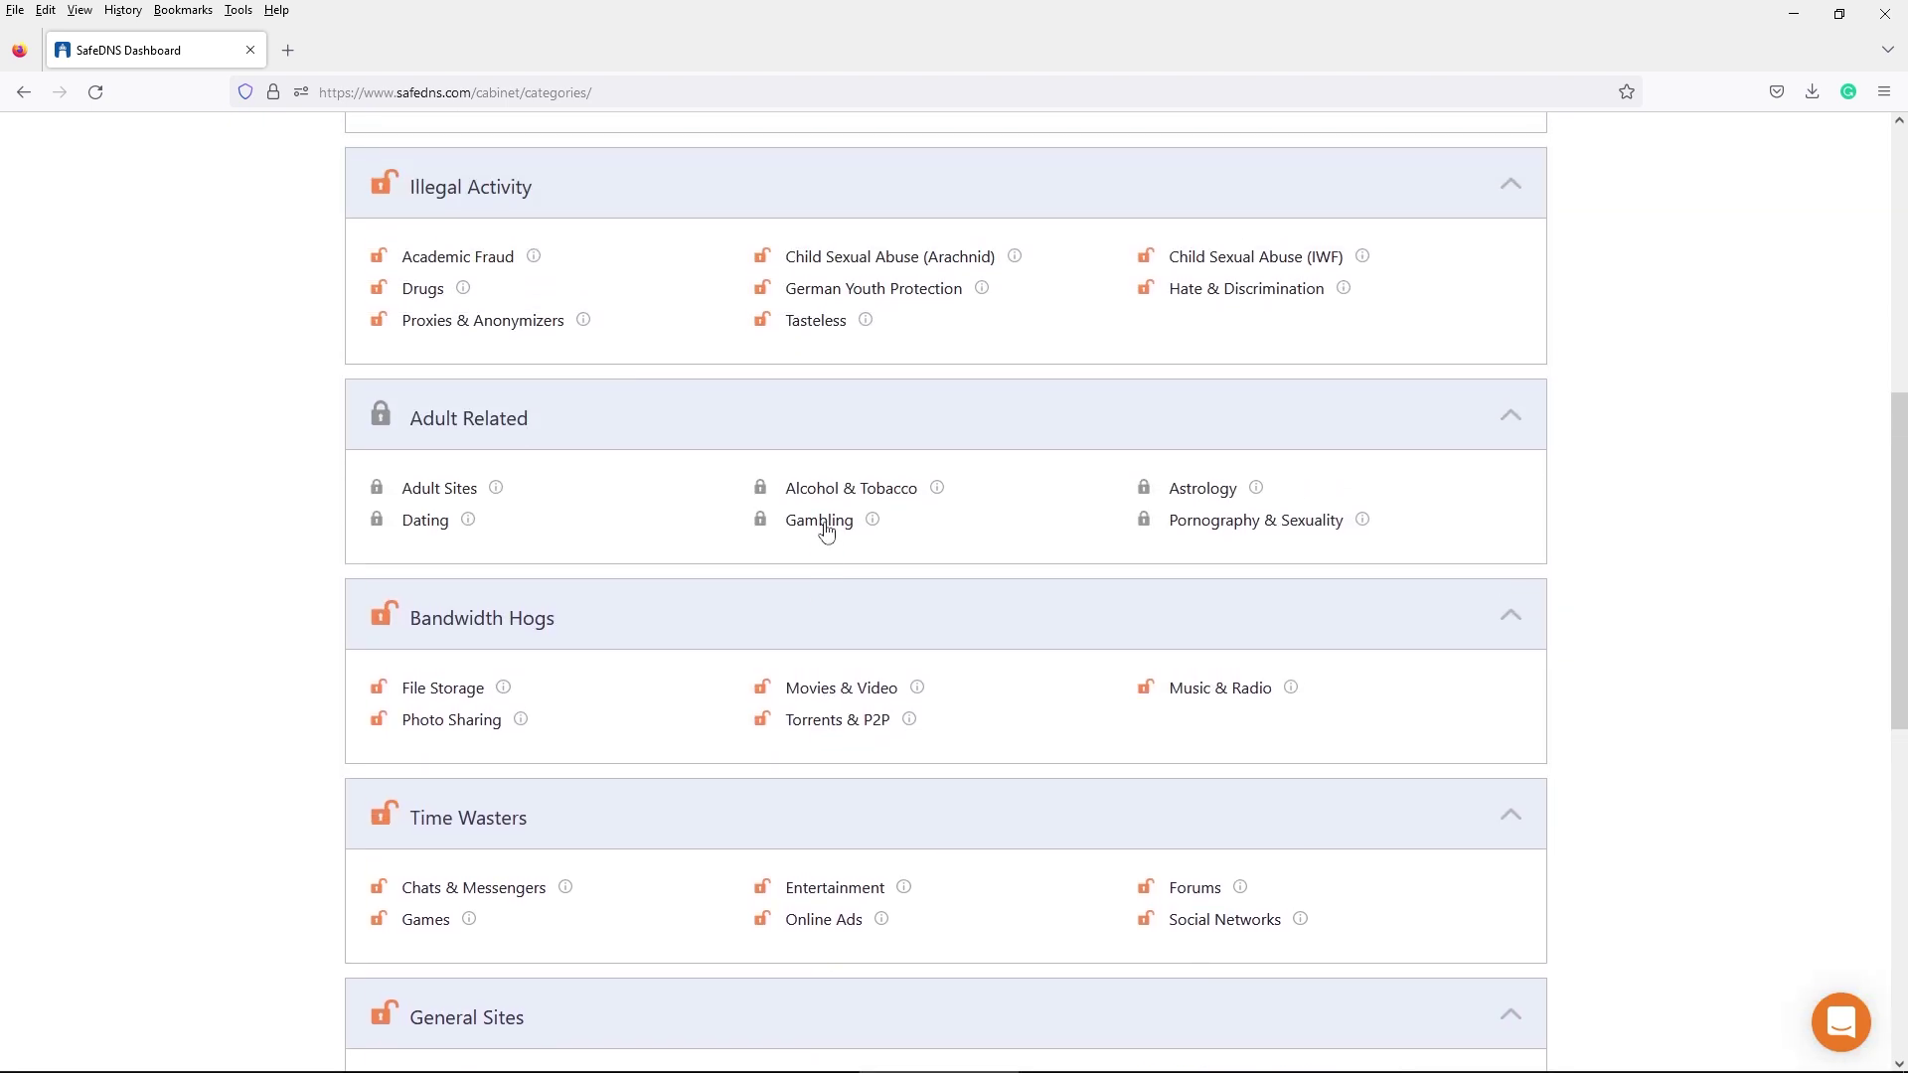
{"action": "left_click", "coordinate": [381, 417]}
{"action": "left_click", "coordinate": [382, 417]}
{"action": "scroll", "coordinate": [465, 568], "scroll_direction": "up", "scroll_amount": 7}
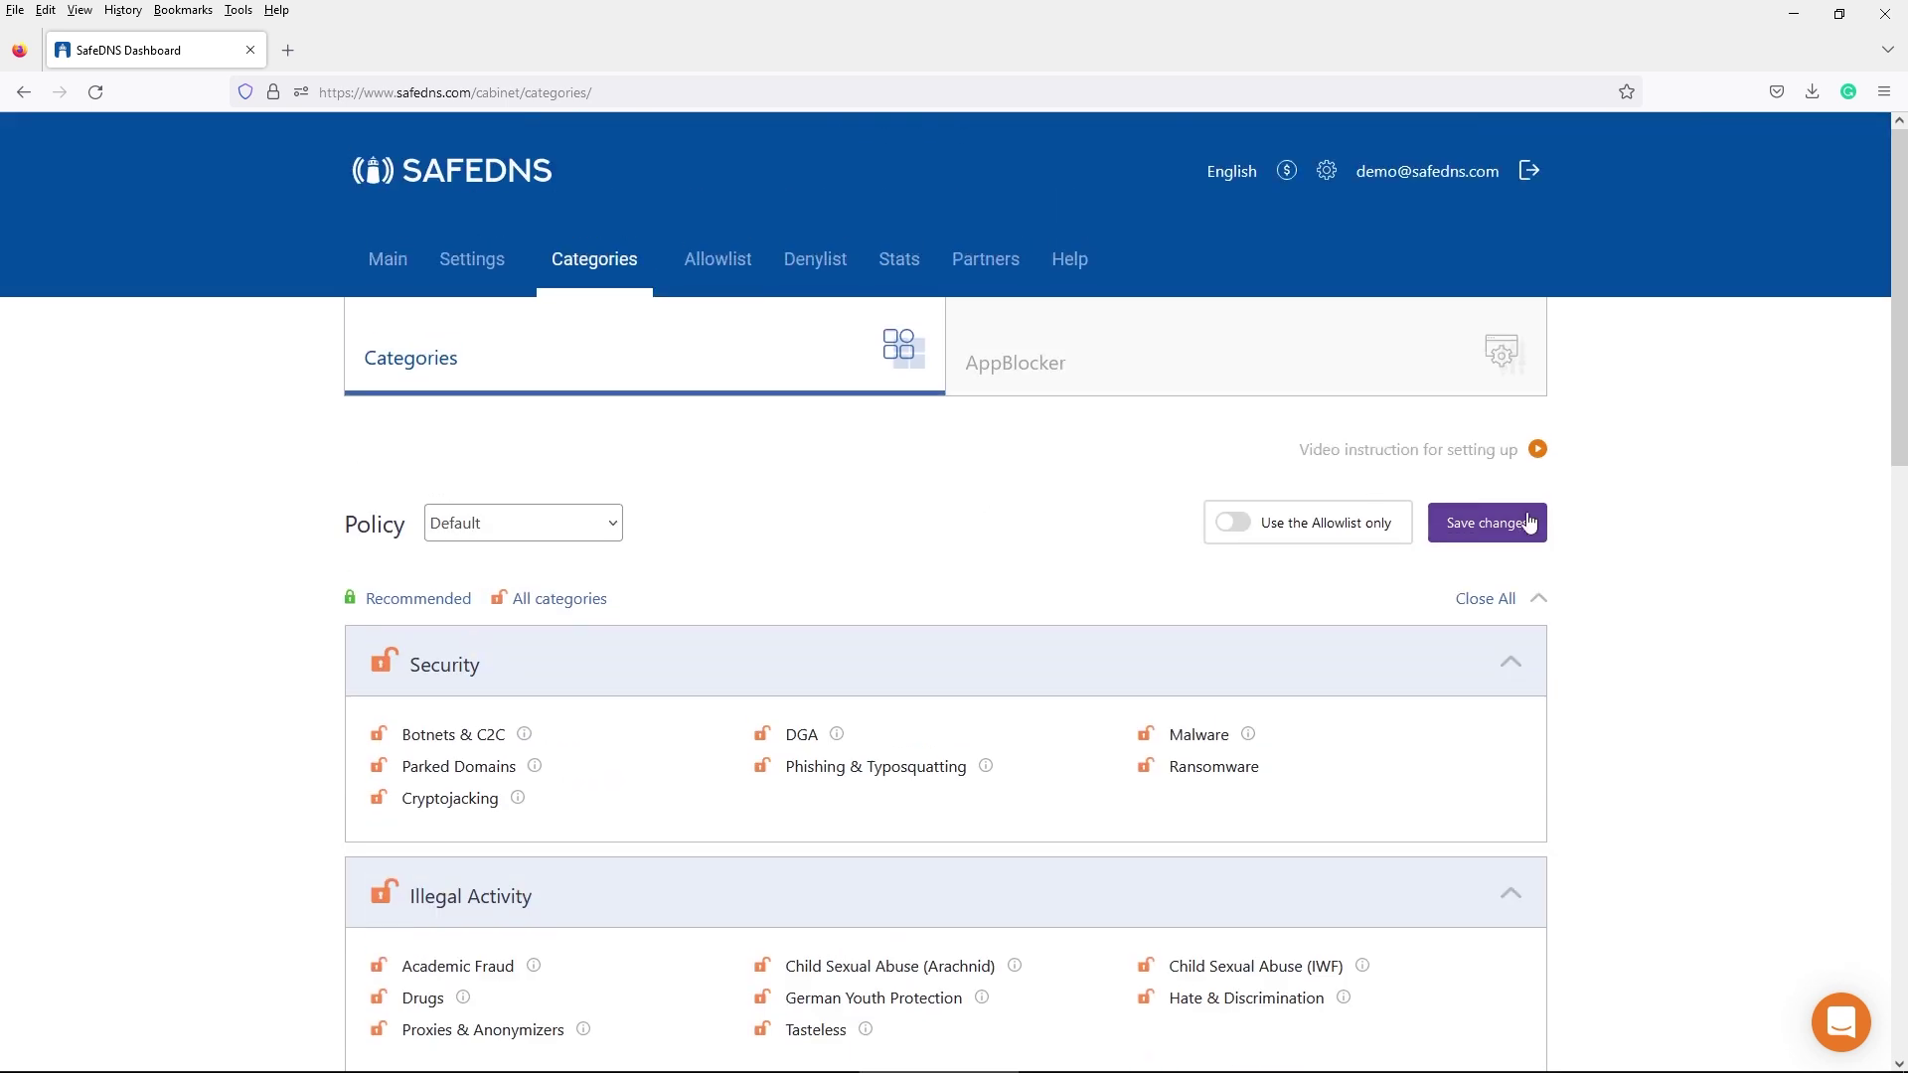
{"action": "left_click", "coordinate": [1491, 517]}
- Leave Security unblocked, switch to the Logistics policy, and block the Bandwidth Hogs group
{"action": "left_click", "coordinate": [389, 666]}
{"action": "left_click", "coordinate": [389, 668]}
{"action": "left_click", "coordinate": [553, 537]}
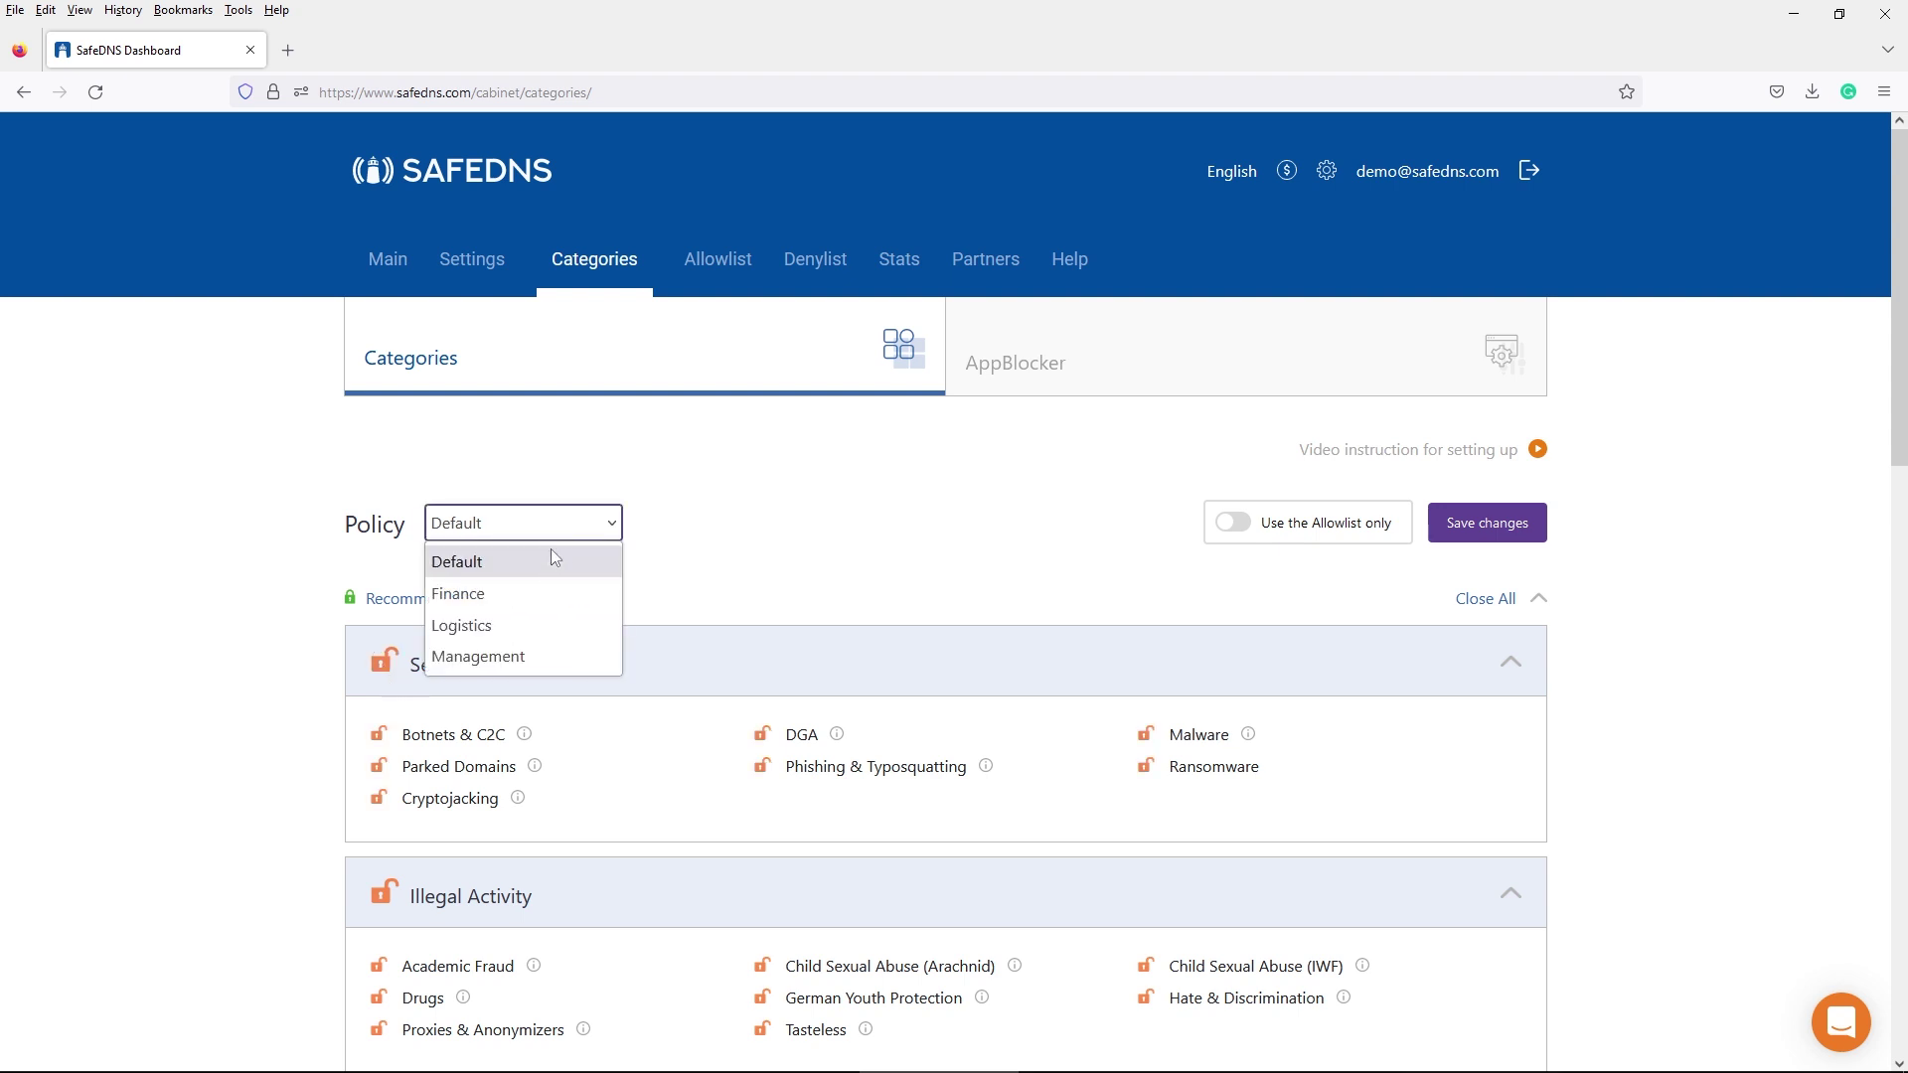
{"action": "left_click", "coordinate": [545, 626]}
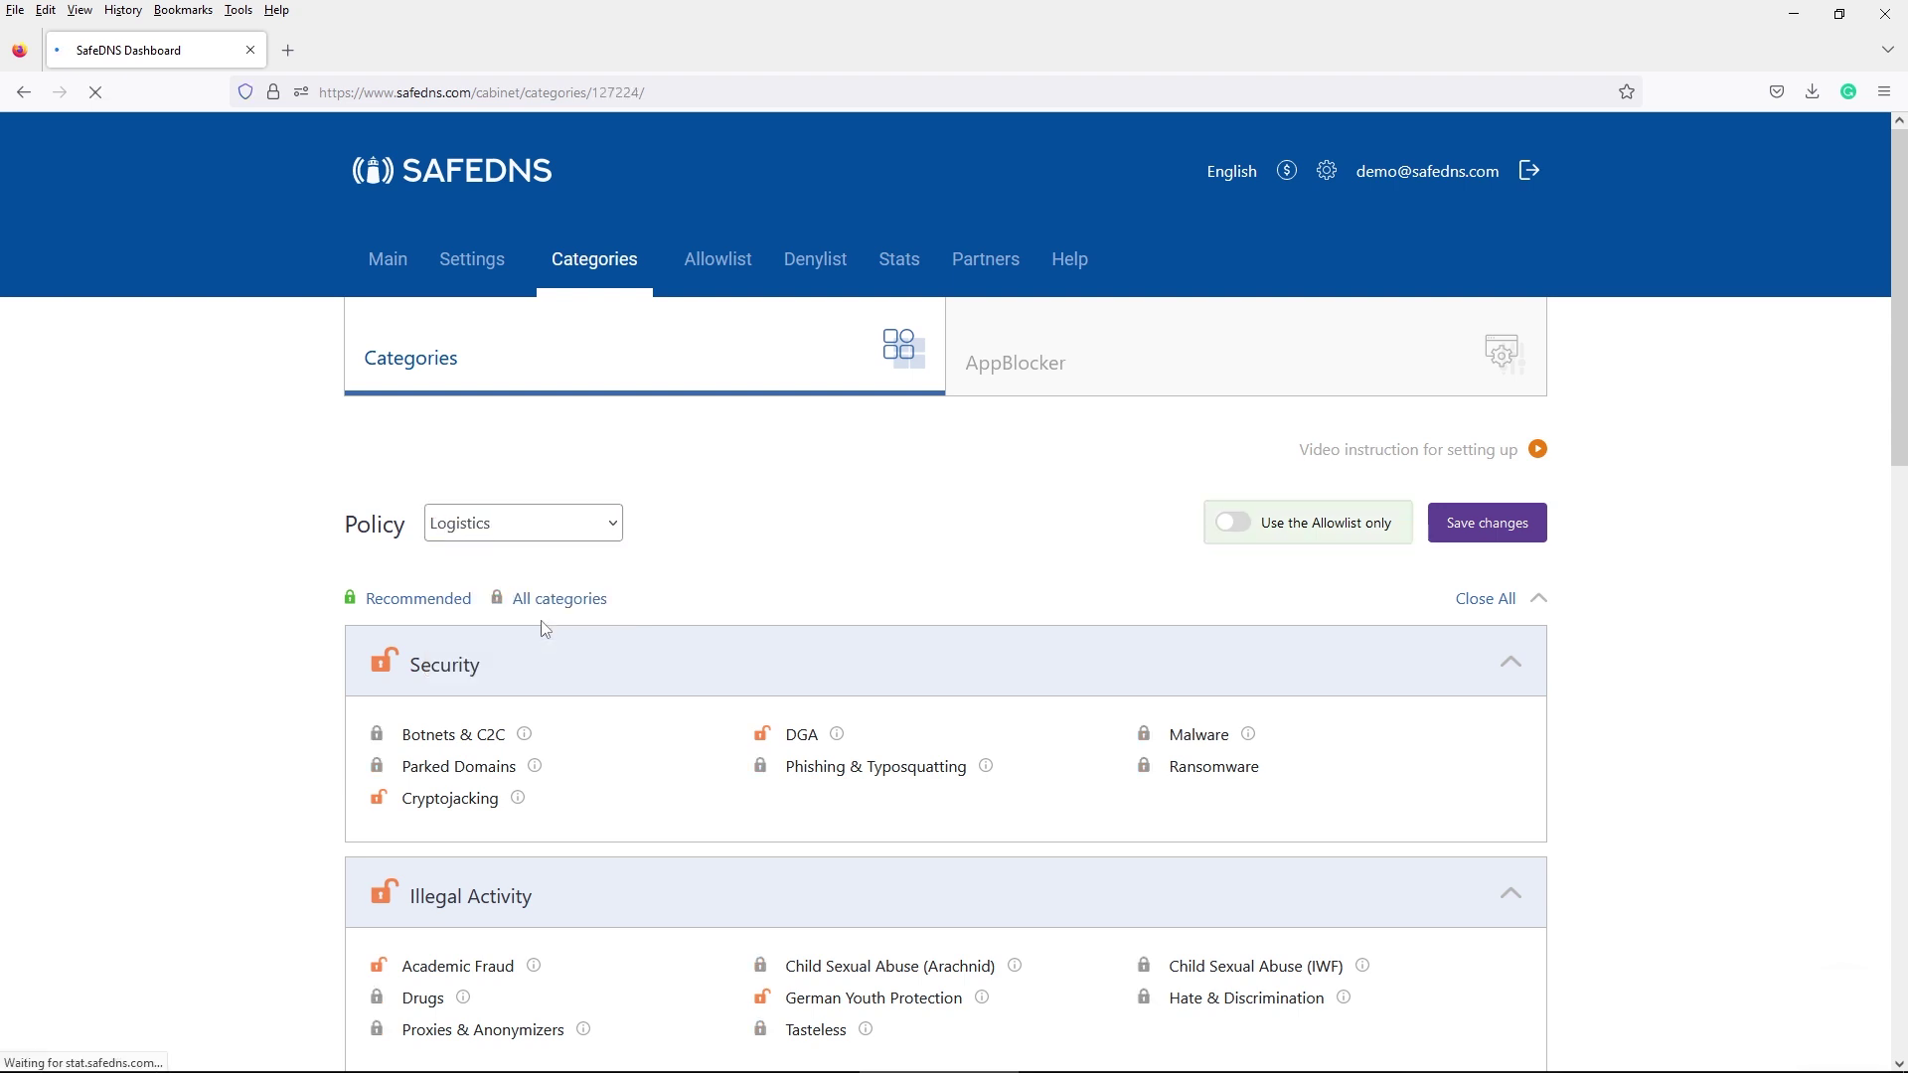
{"action": "scroll", "coordinate": [698, 589], "scroll_direction": "down", "scroll_amount": 6}
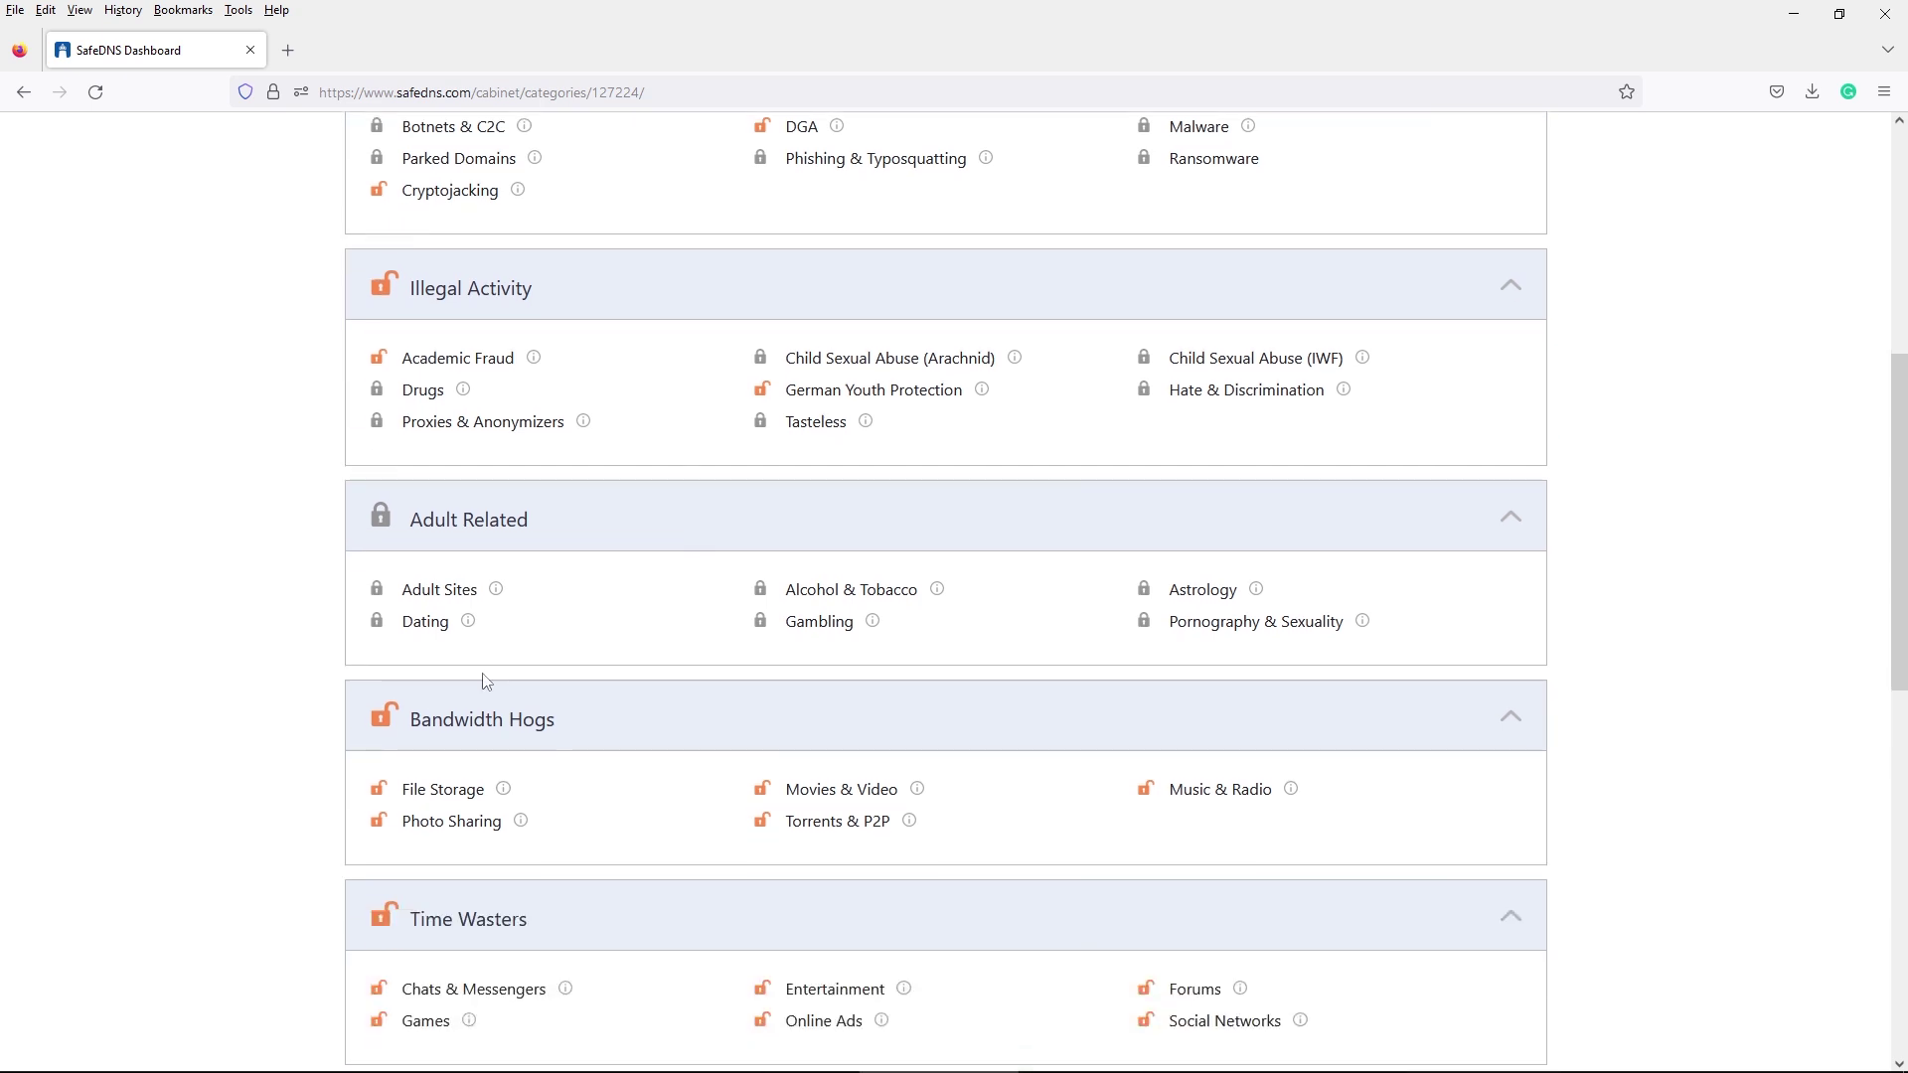
{"action": "left_click", "coordinate": [392, 712]}
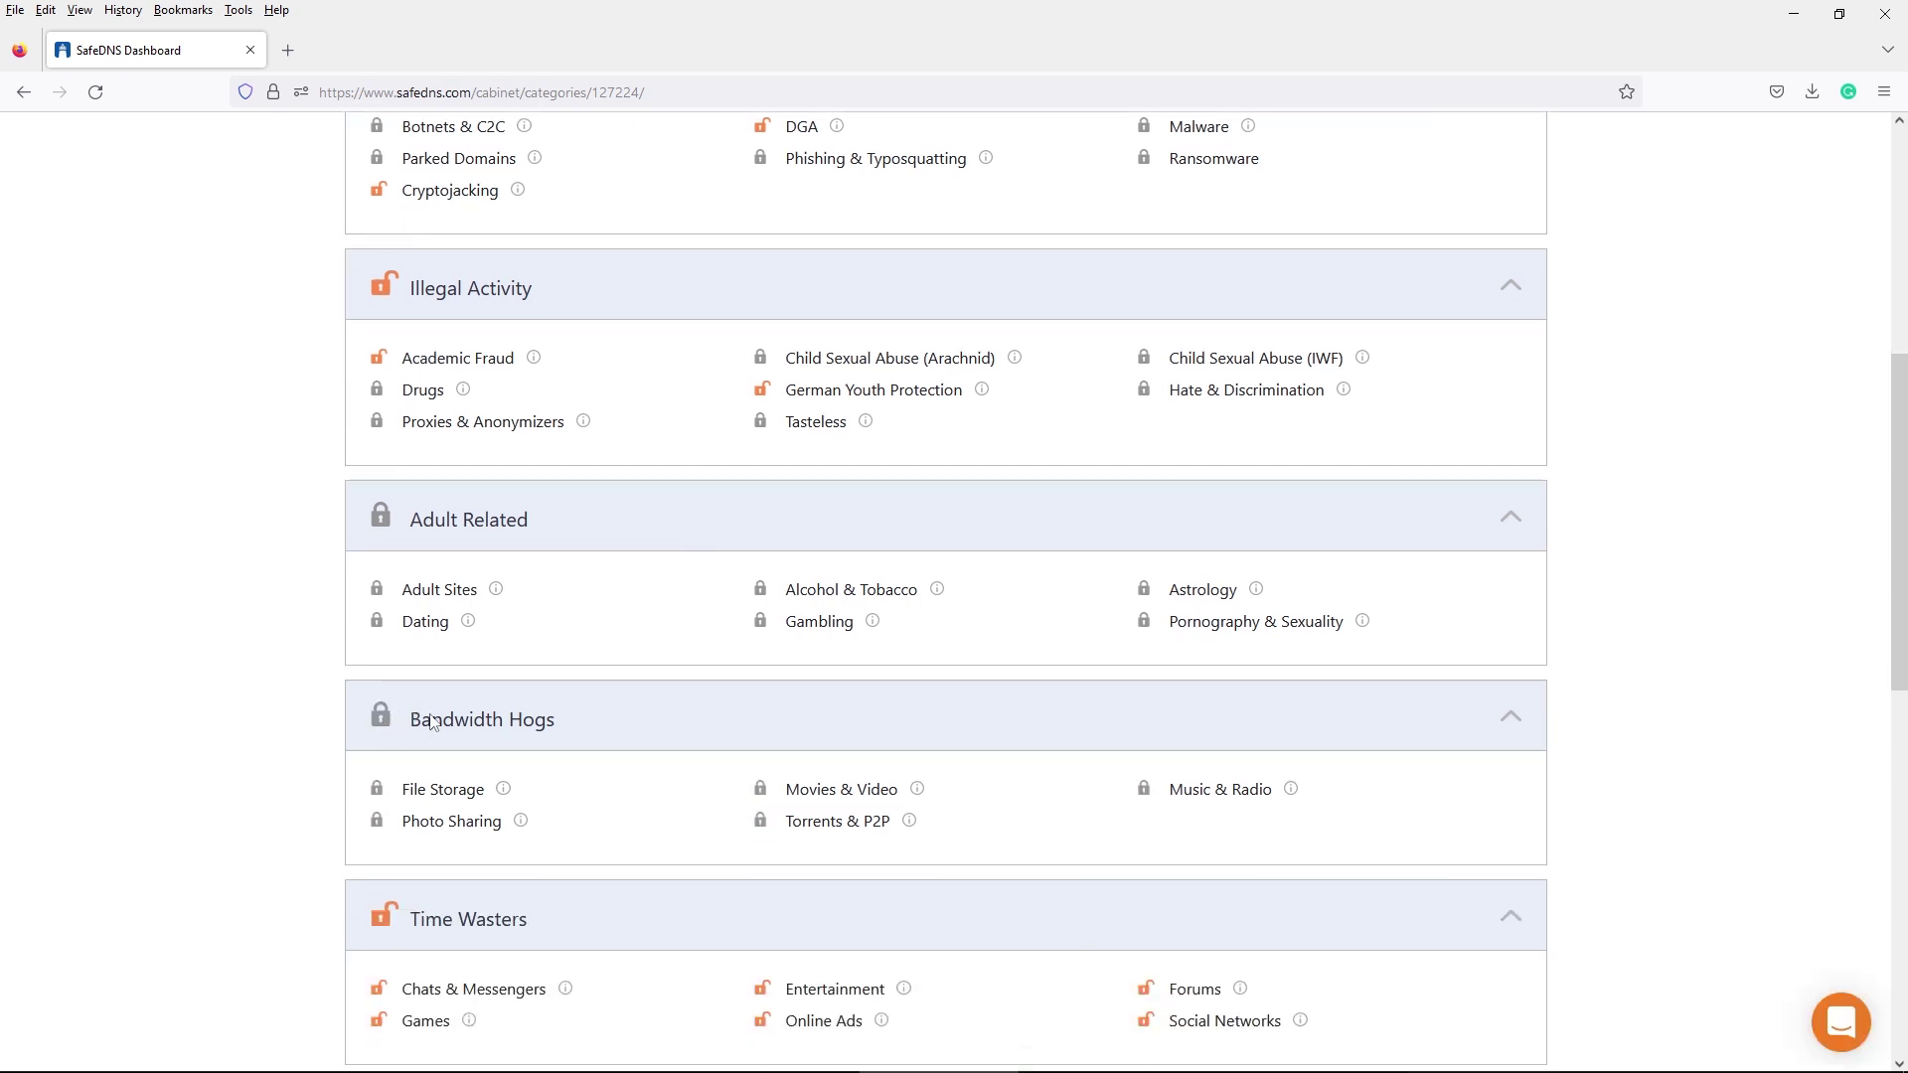
{"action": "scroll", "coordinate": [704, 558], "scroll_direction": "up", "scroll_amount": 2}
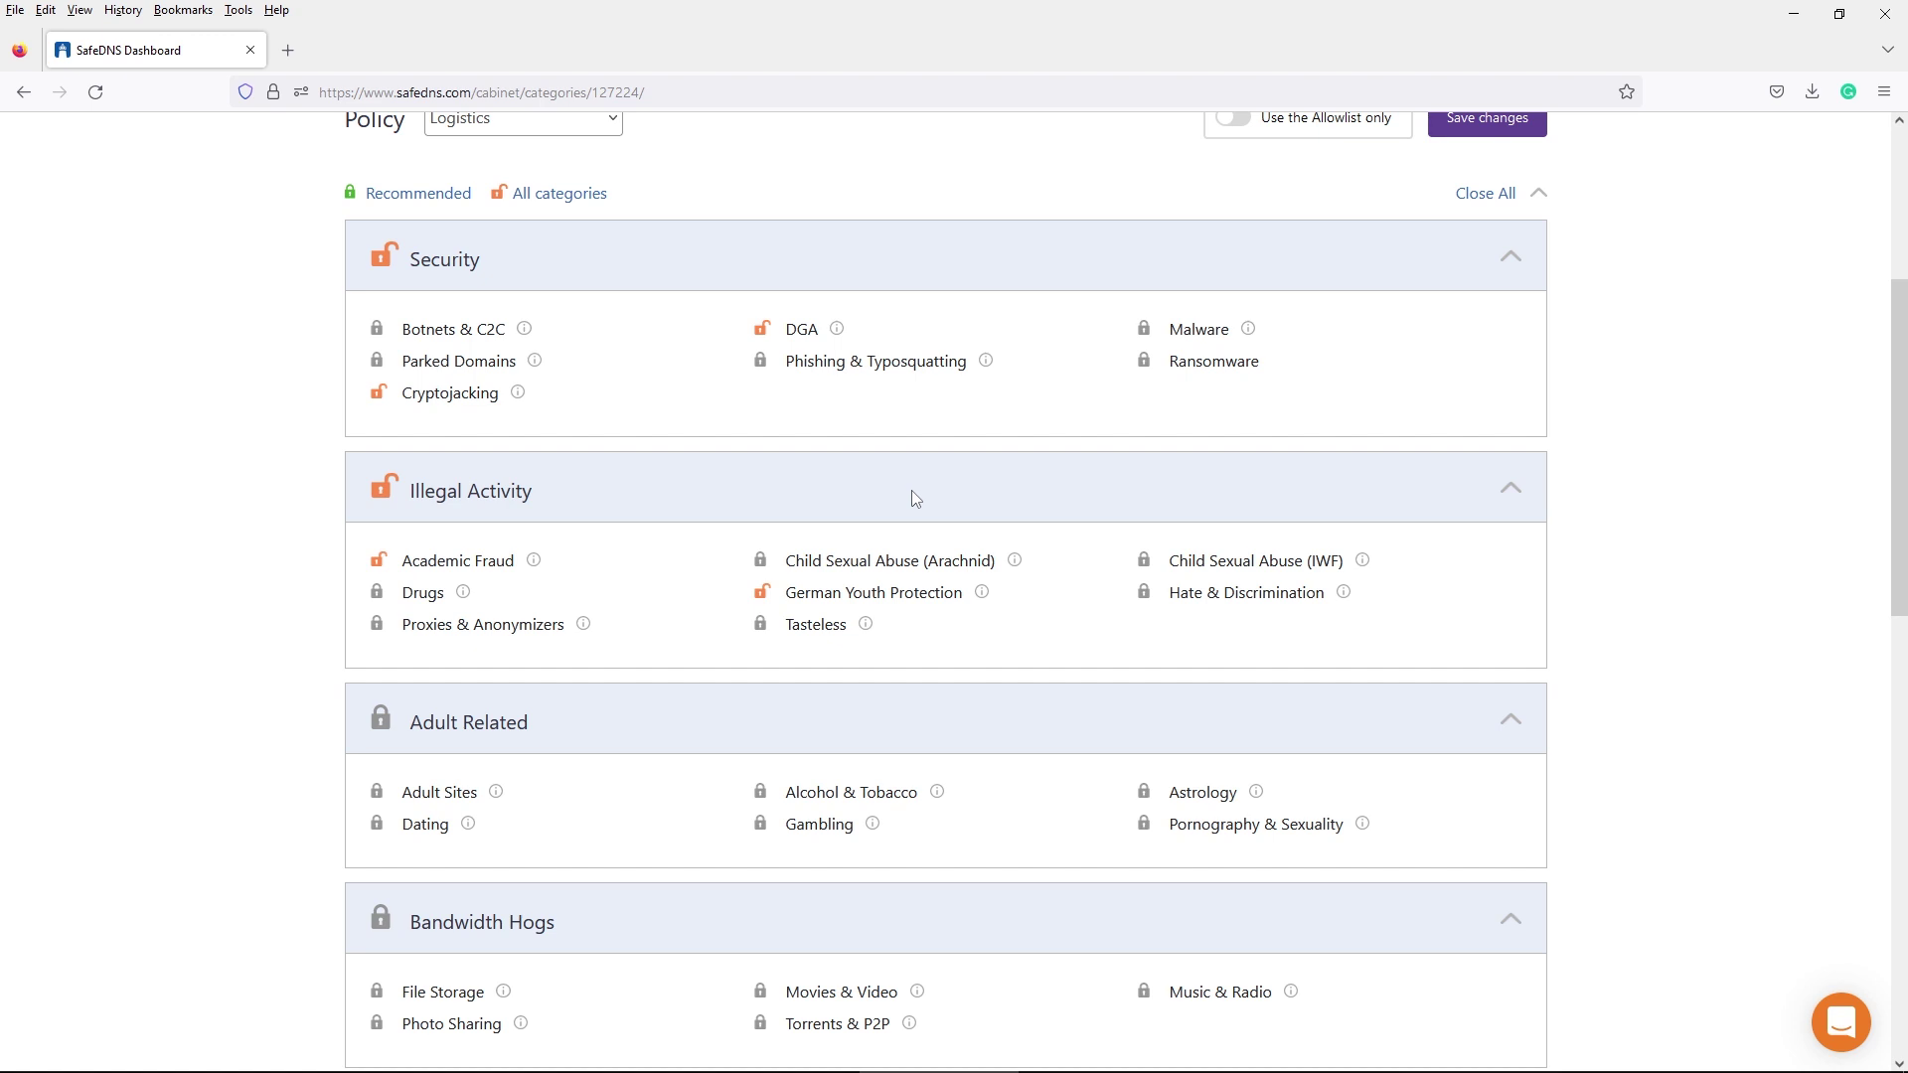
{"action": "scroll", "coordinate": [912, 491], "scroll_direction": "up", "scroll_amount": 4}
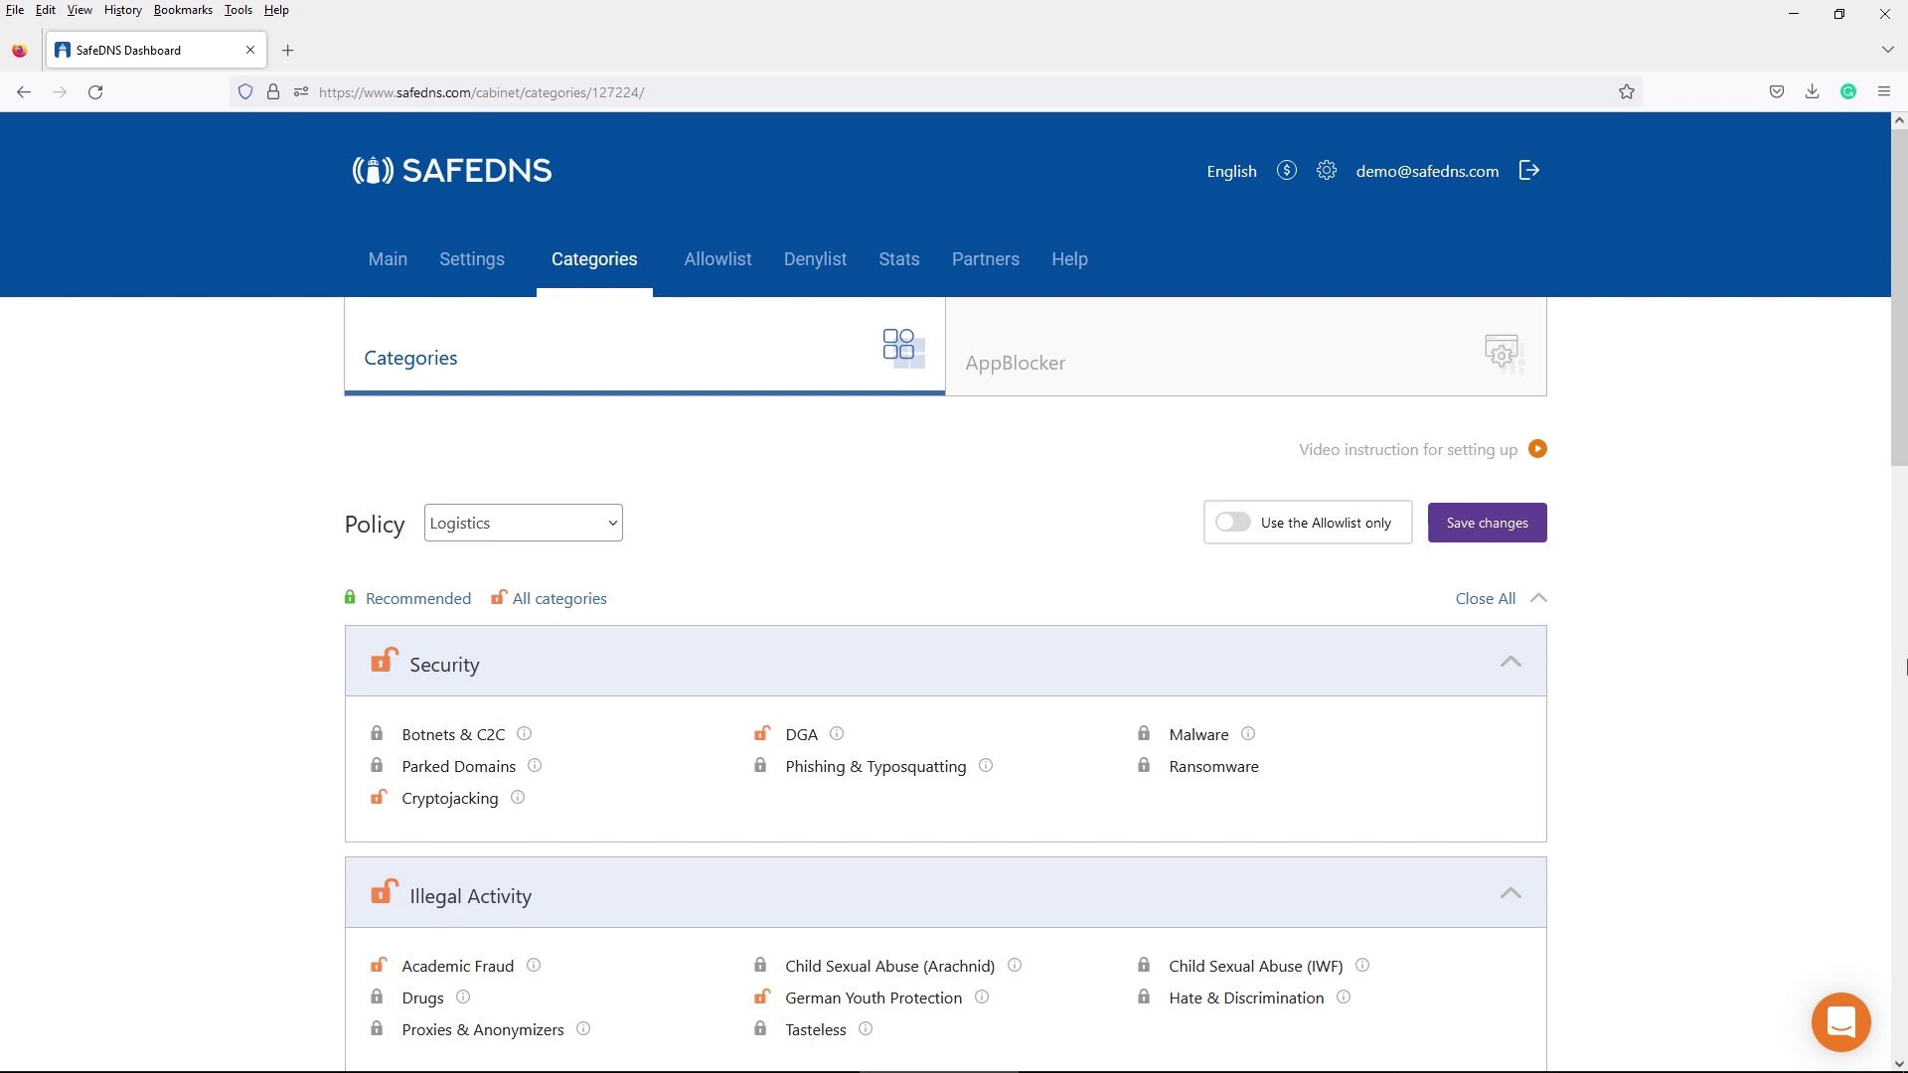
- In AppBlocker for the Finance policy, block every File Sharing app
{"action": "left_click", "coordinate": [1220, 366]}
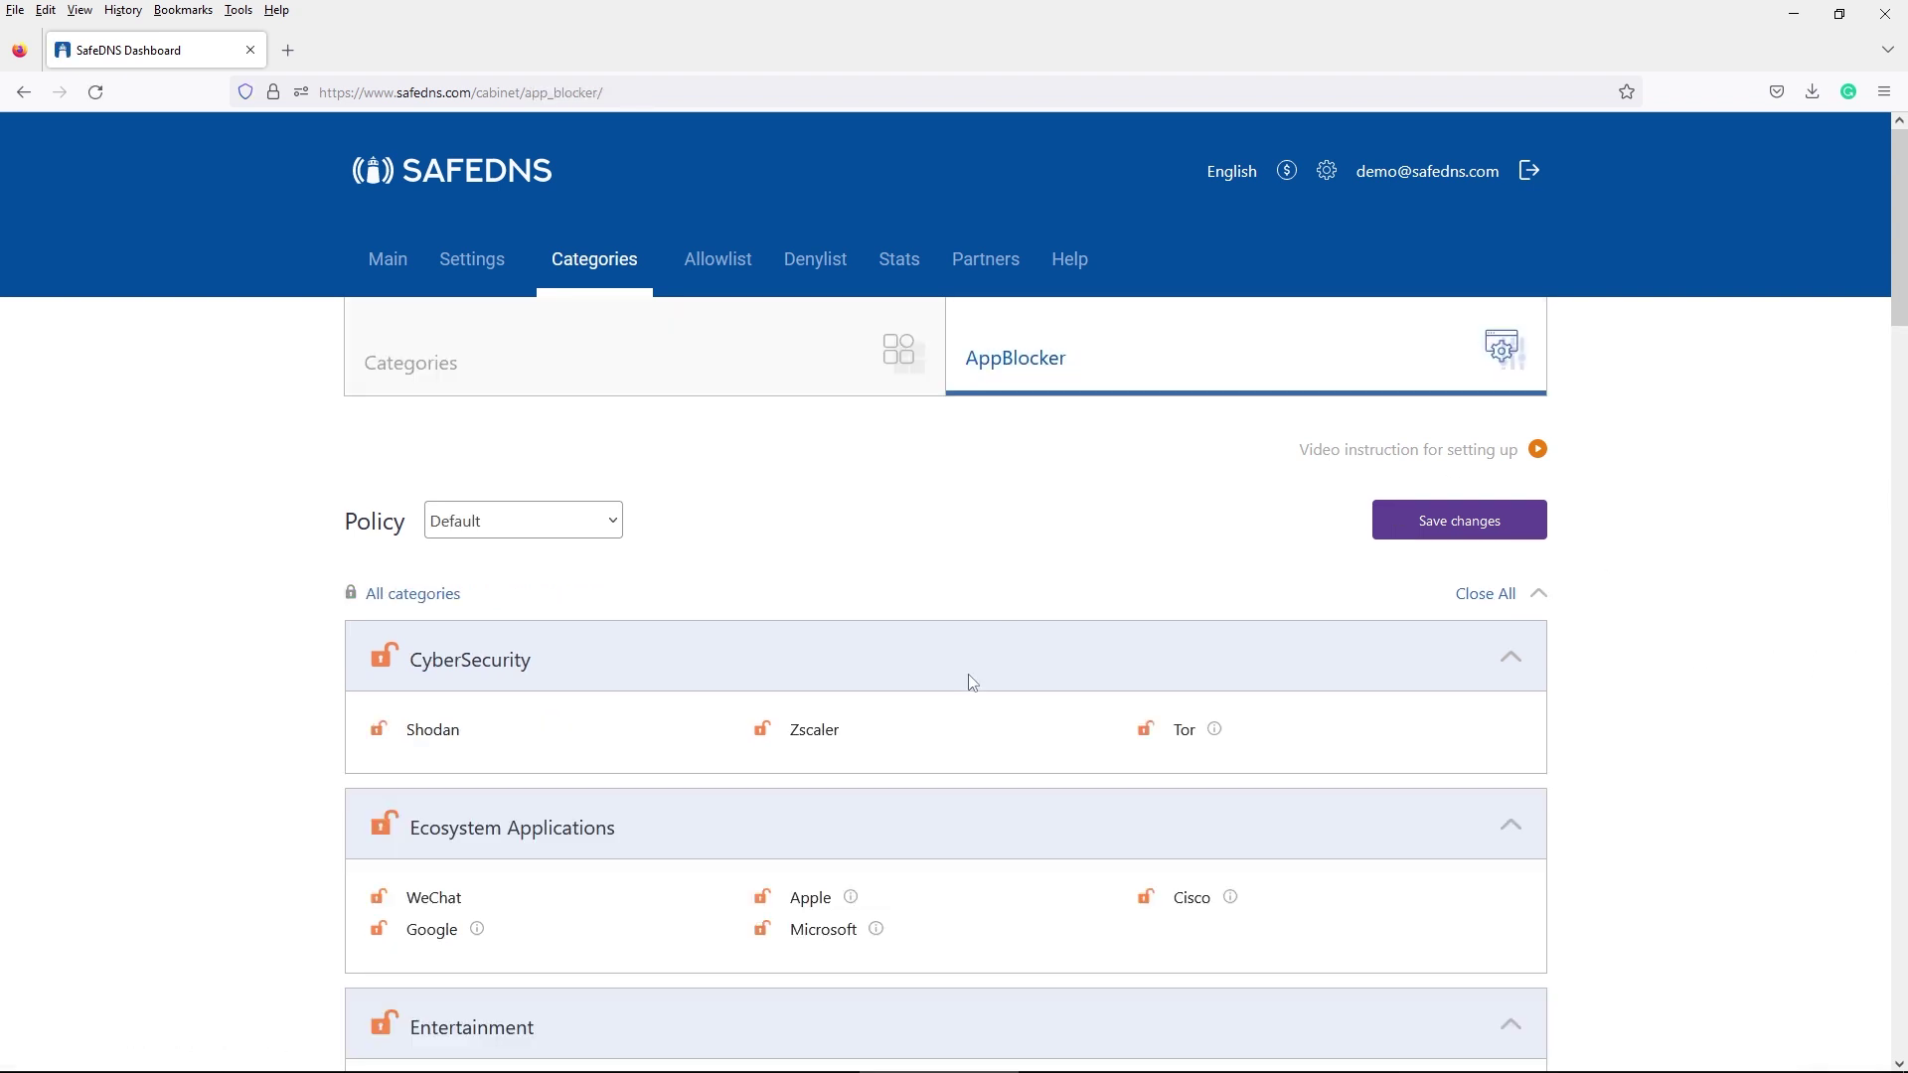
{"action": "left_click", "coordinate": [556, 522]}
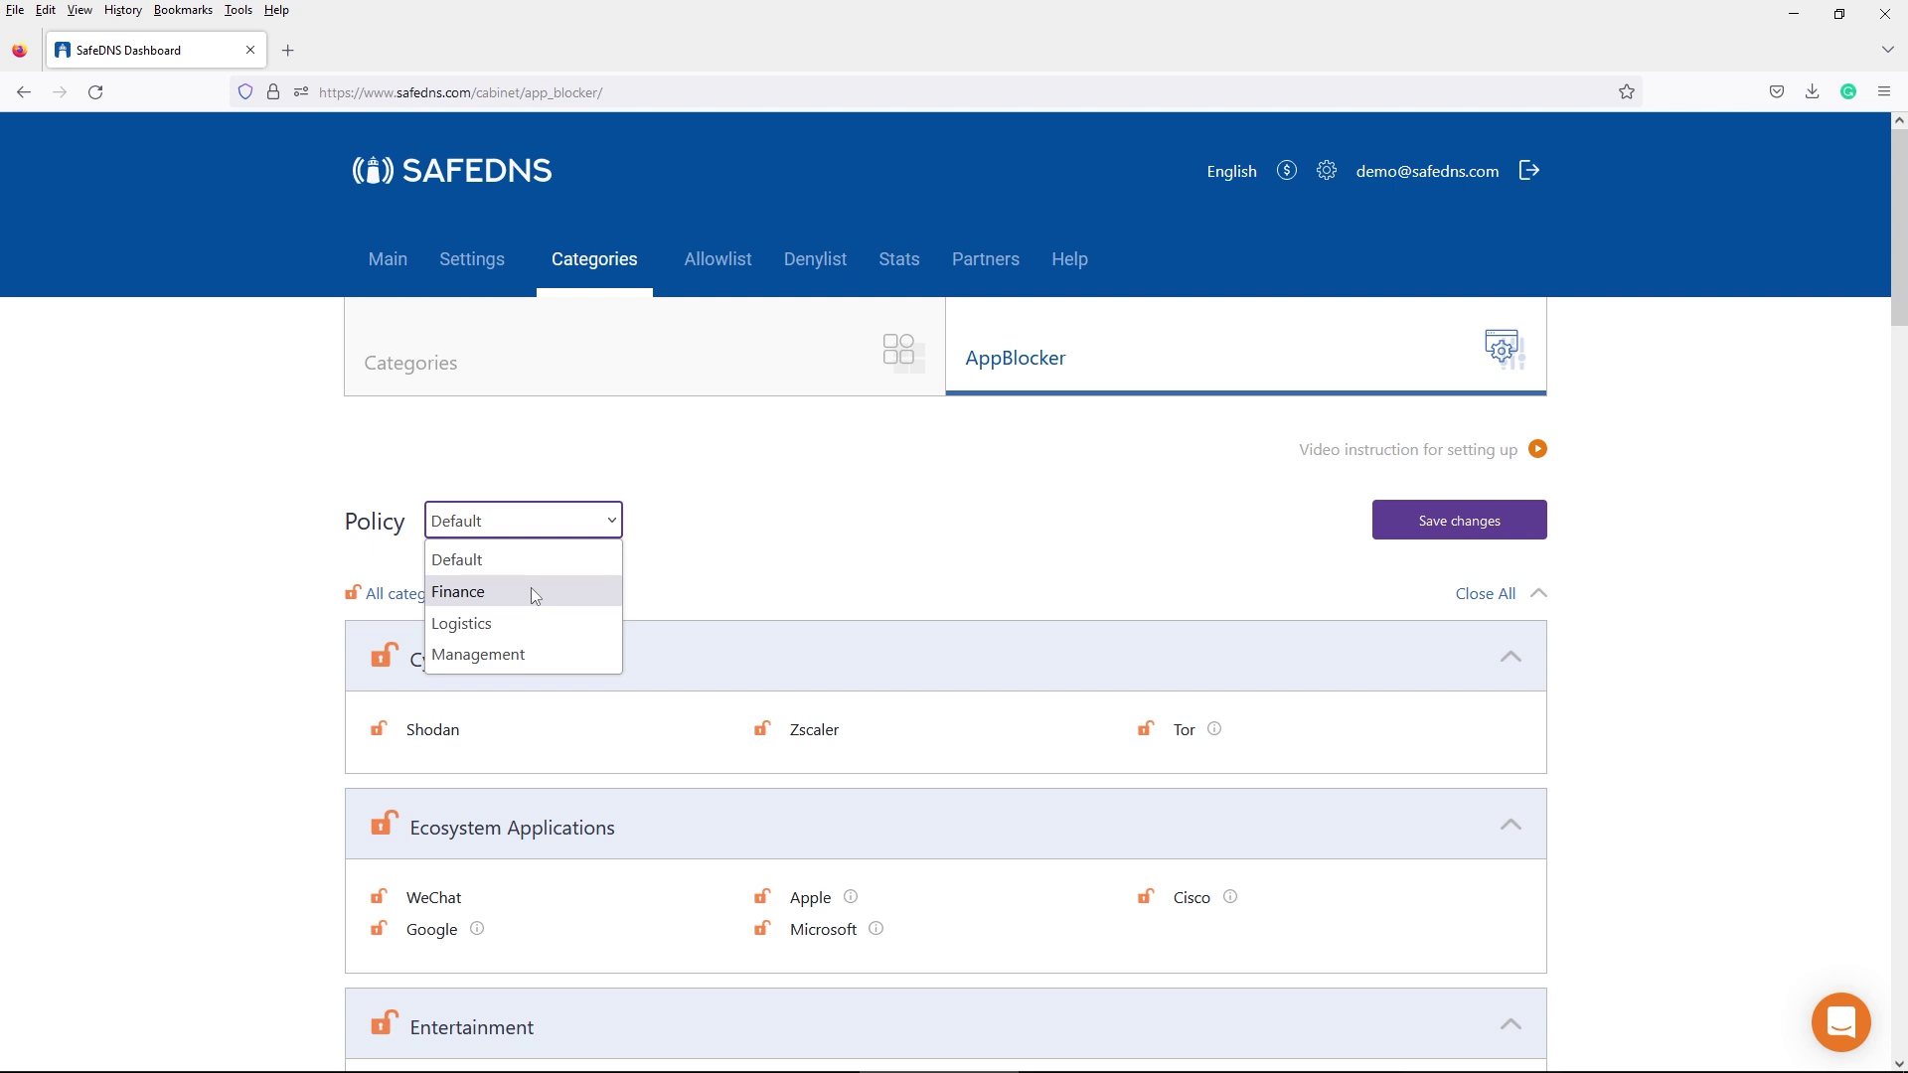
{"action": "left_click", "coordinate": [531, 591]}
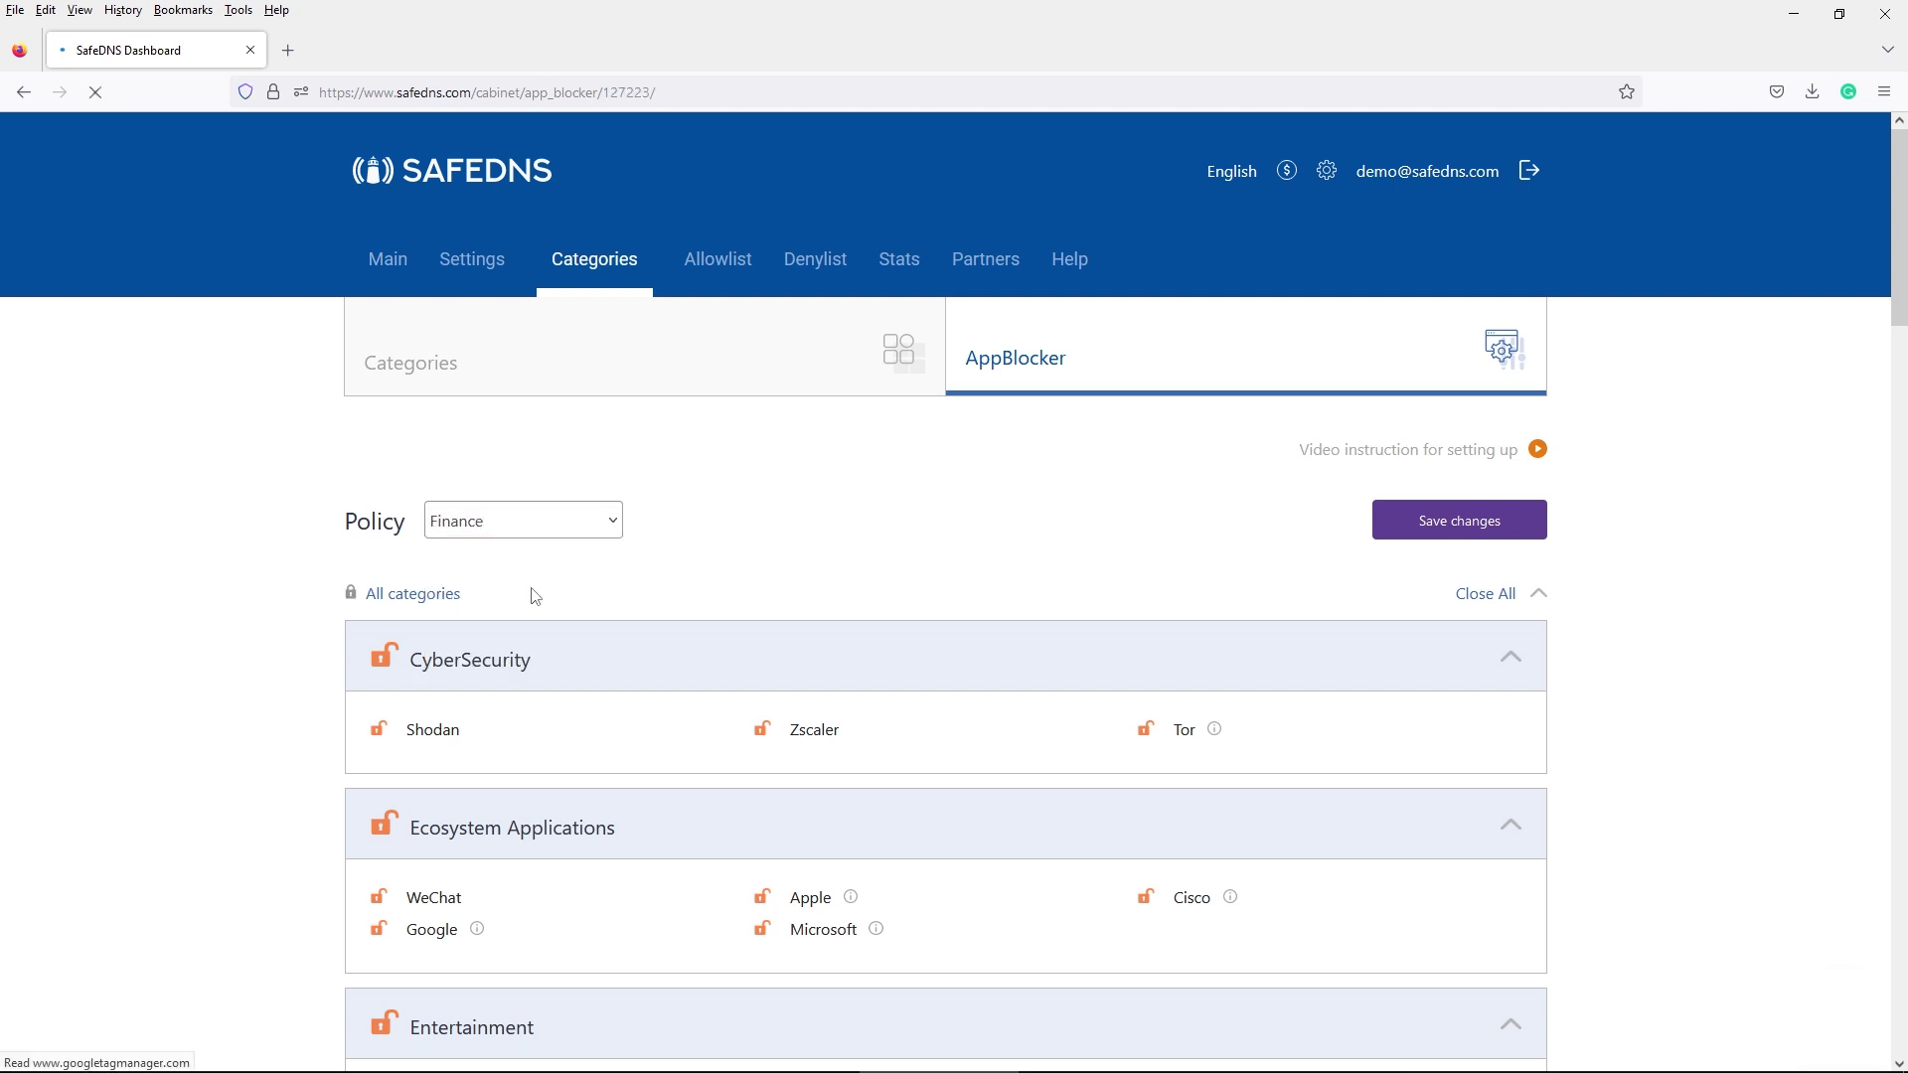
{"action": "scroll", "coordinate": [697, 553], "scroll_direction": "down", "scroll_amount": 5}
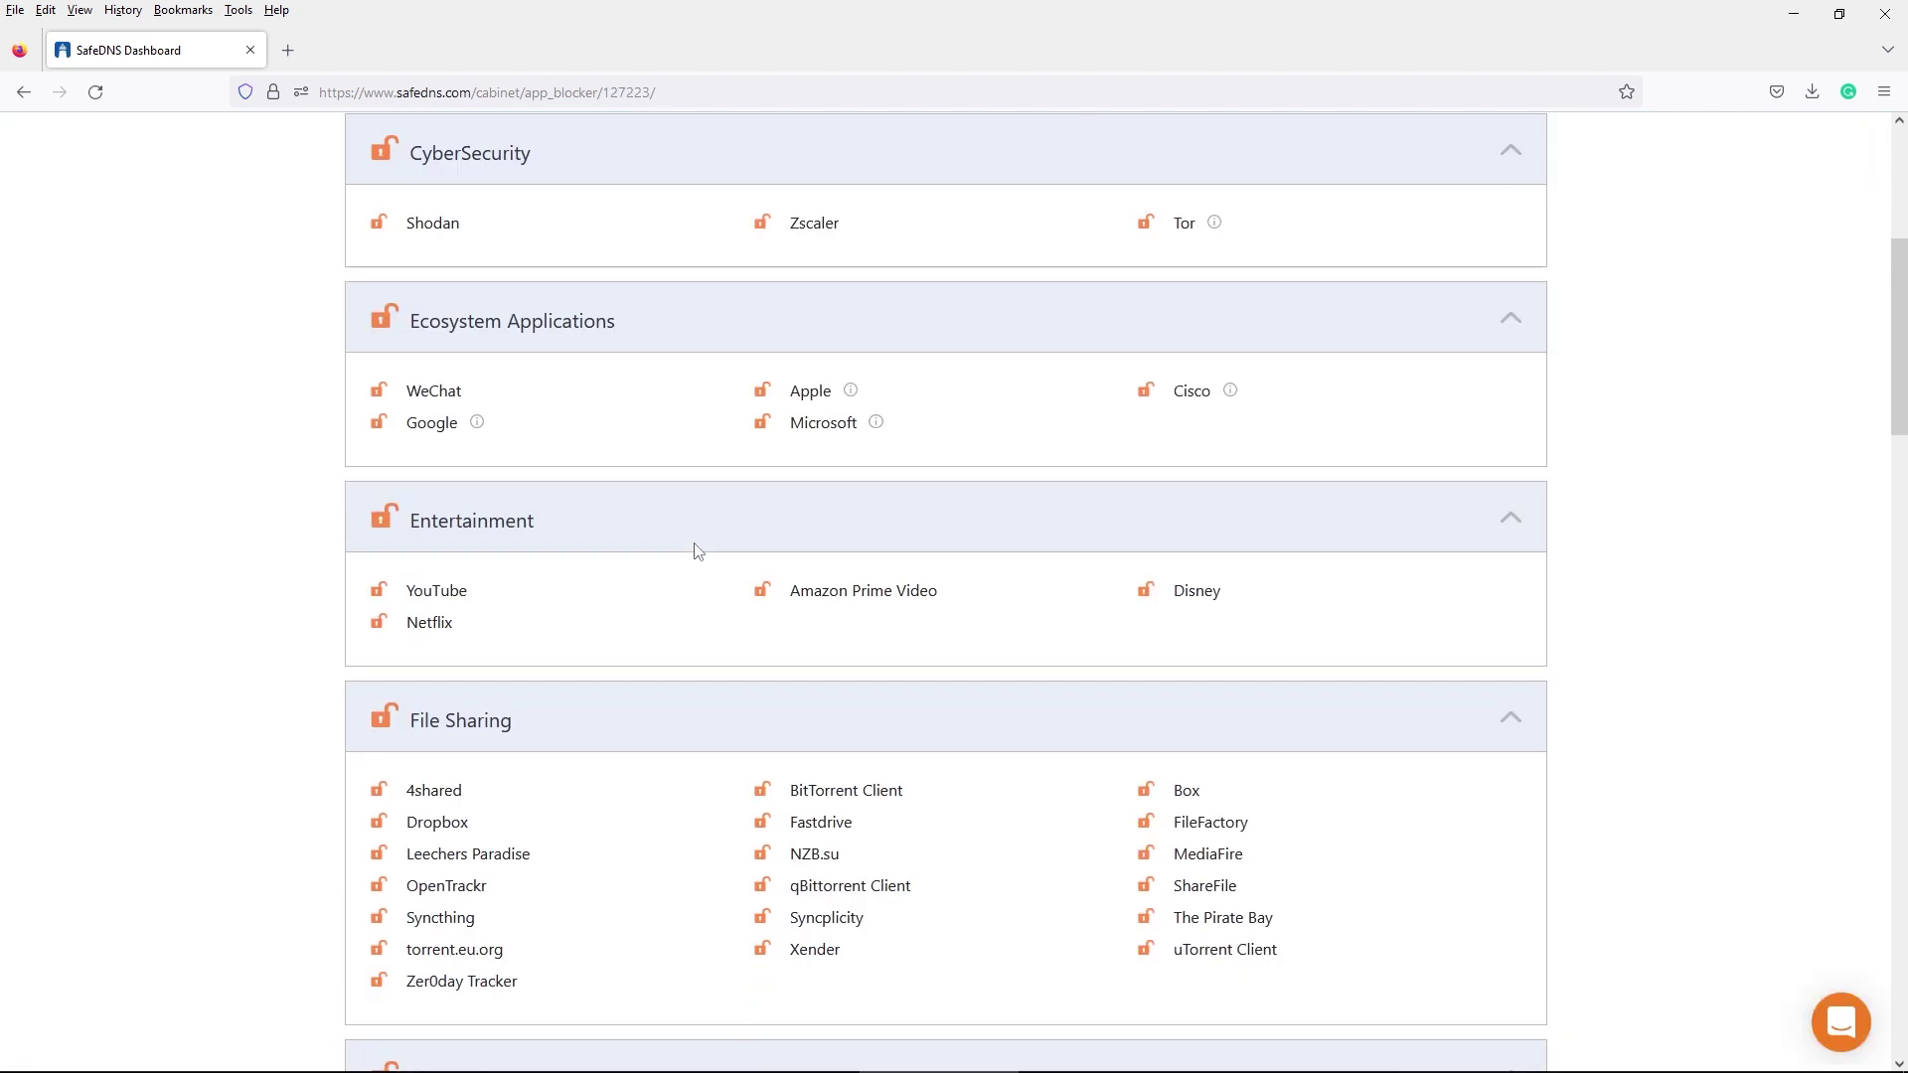
{"action": "left_click", "coordinate": [380, 719]}
- Look over the rest of the app list and save Finance's app blocking changes
{"action": "scroll", "coordinate": [542, 630], "scroll_direction": "down", "scroll_amount": 7}
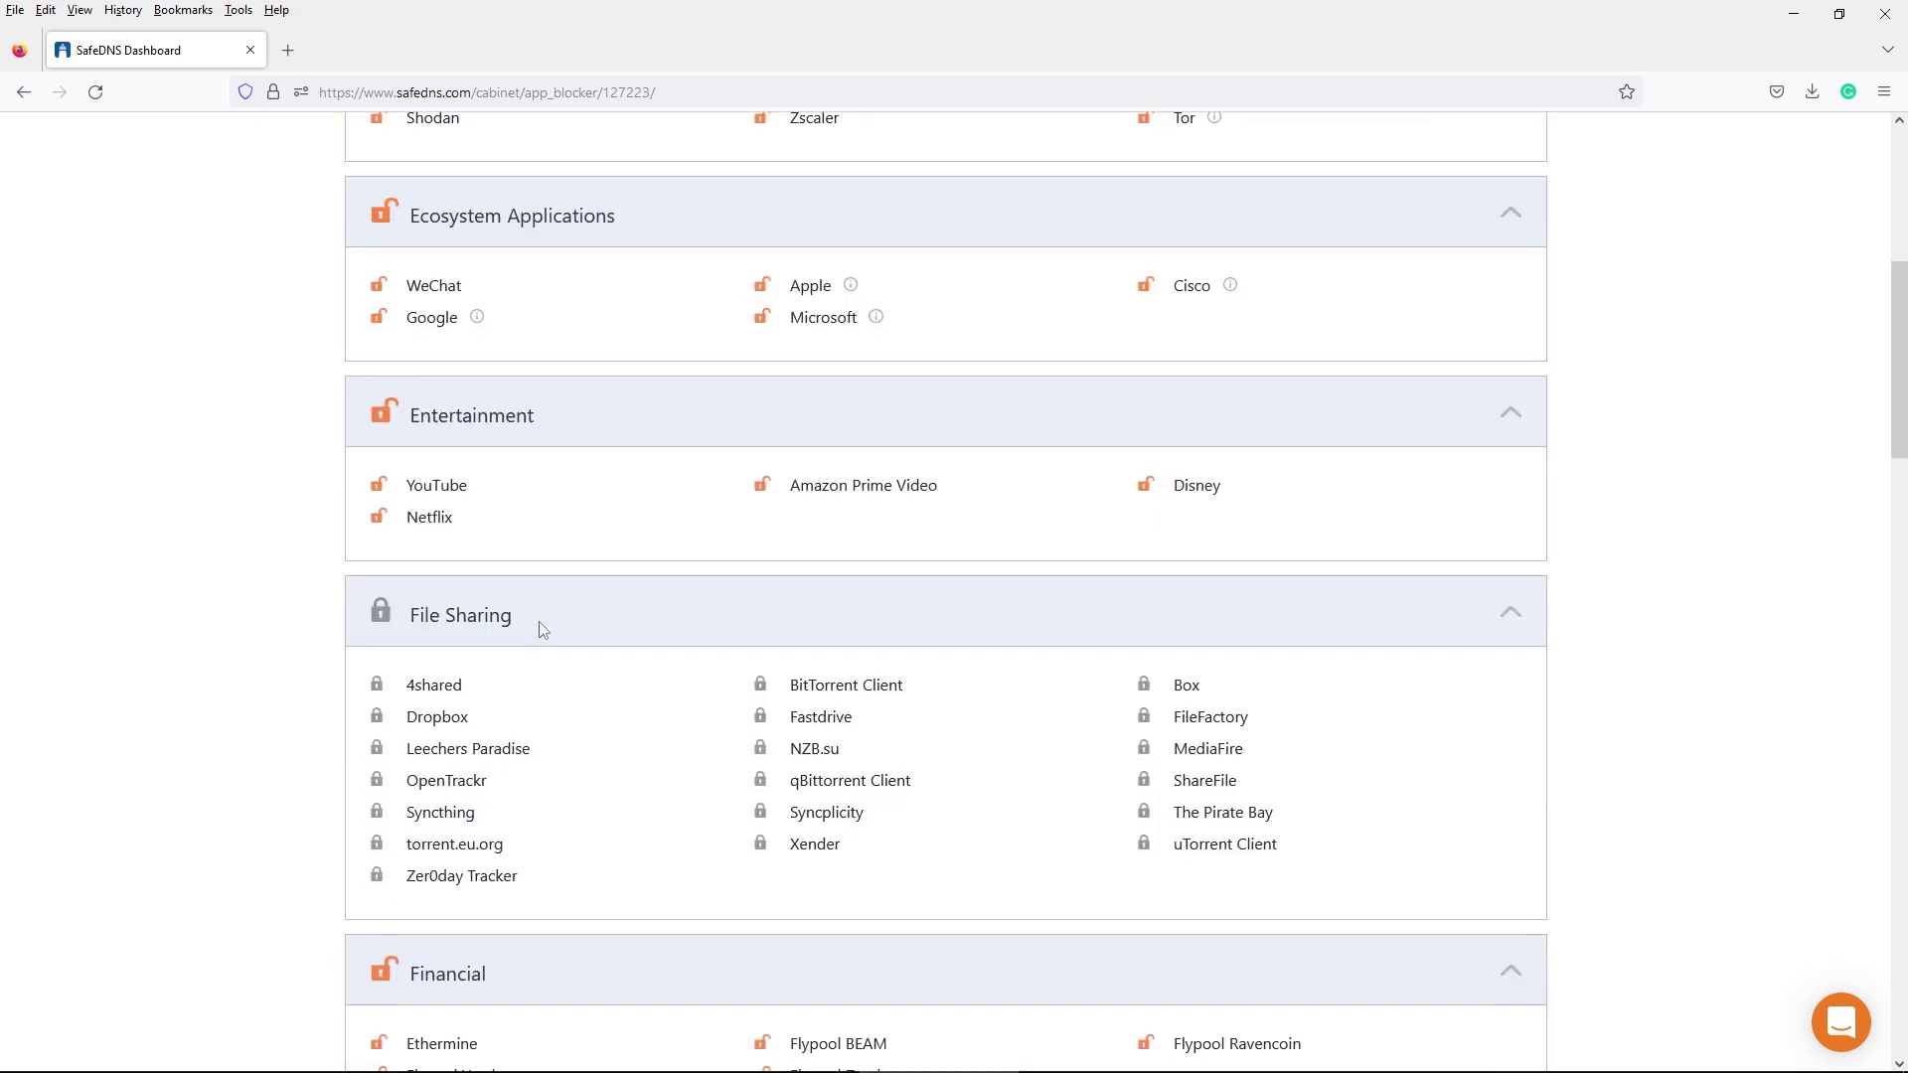
{"action": "scroll", "coordinate": [543, 630], "scroll_direction": "down", "scroll_amount": 6}
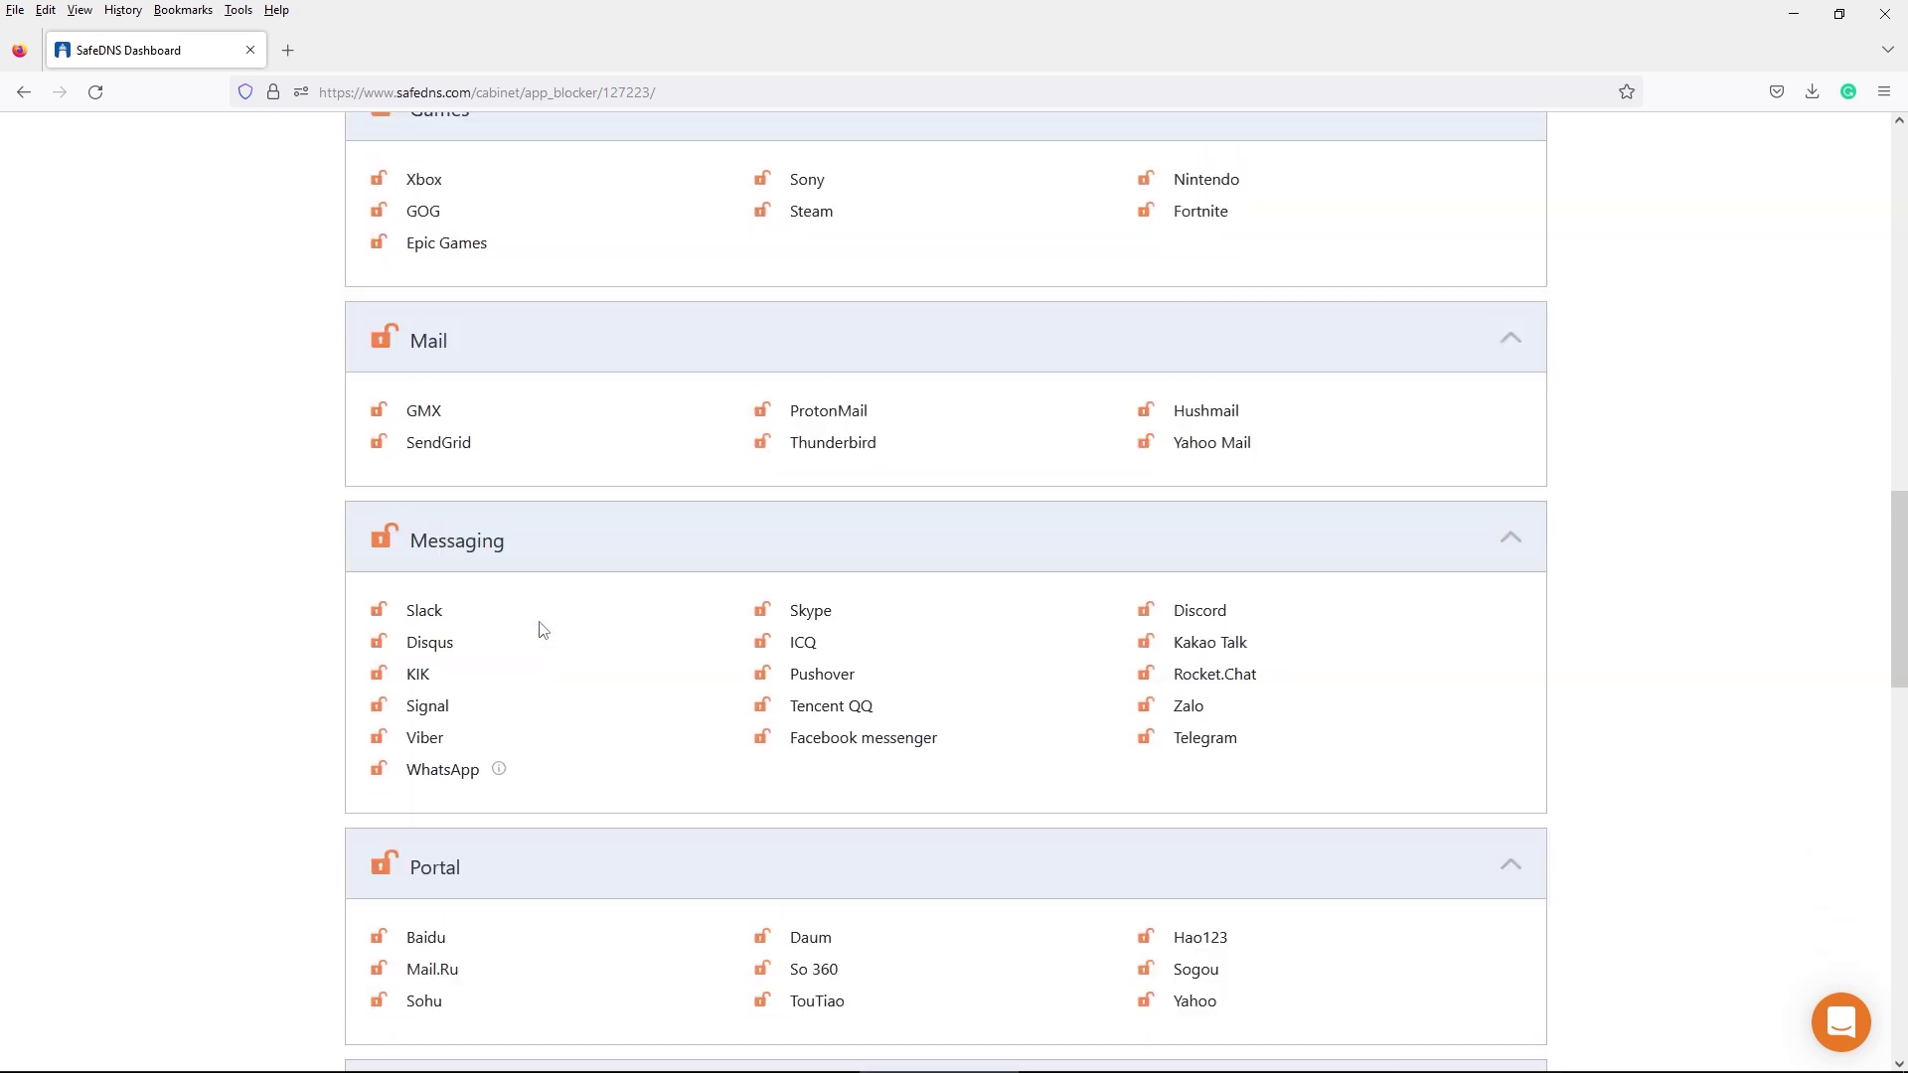
{"action": "scroll", "coordinate": [543, 630], "scroll_direction": "down", "scroll_amount": 2}
{"action": "scroll", "coordinate": [543, 630], "scroll_direction": "down", "scroll_amount": 4}
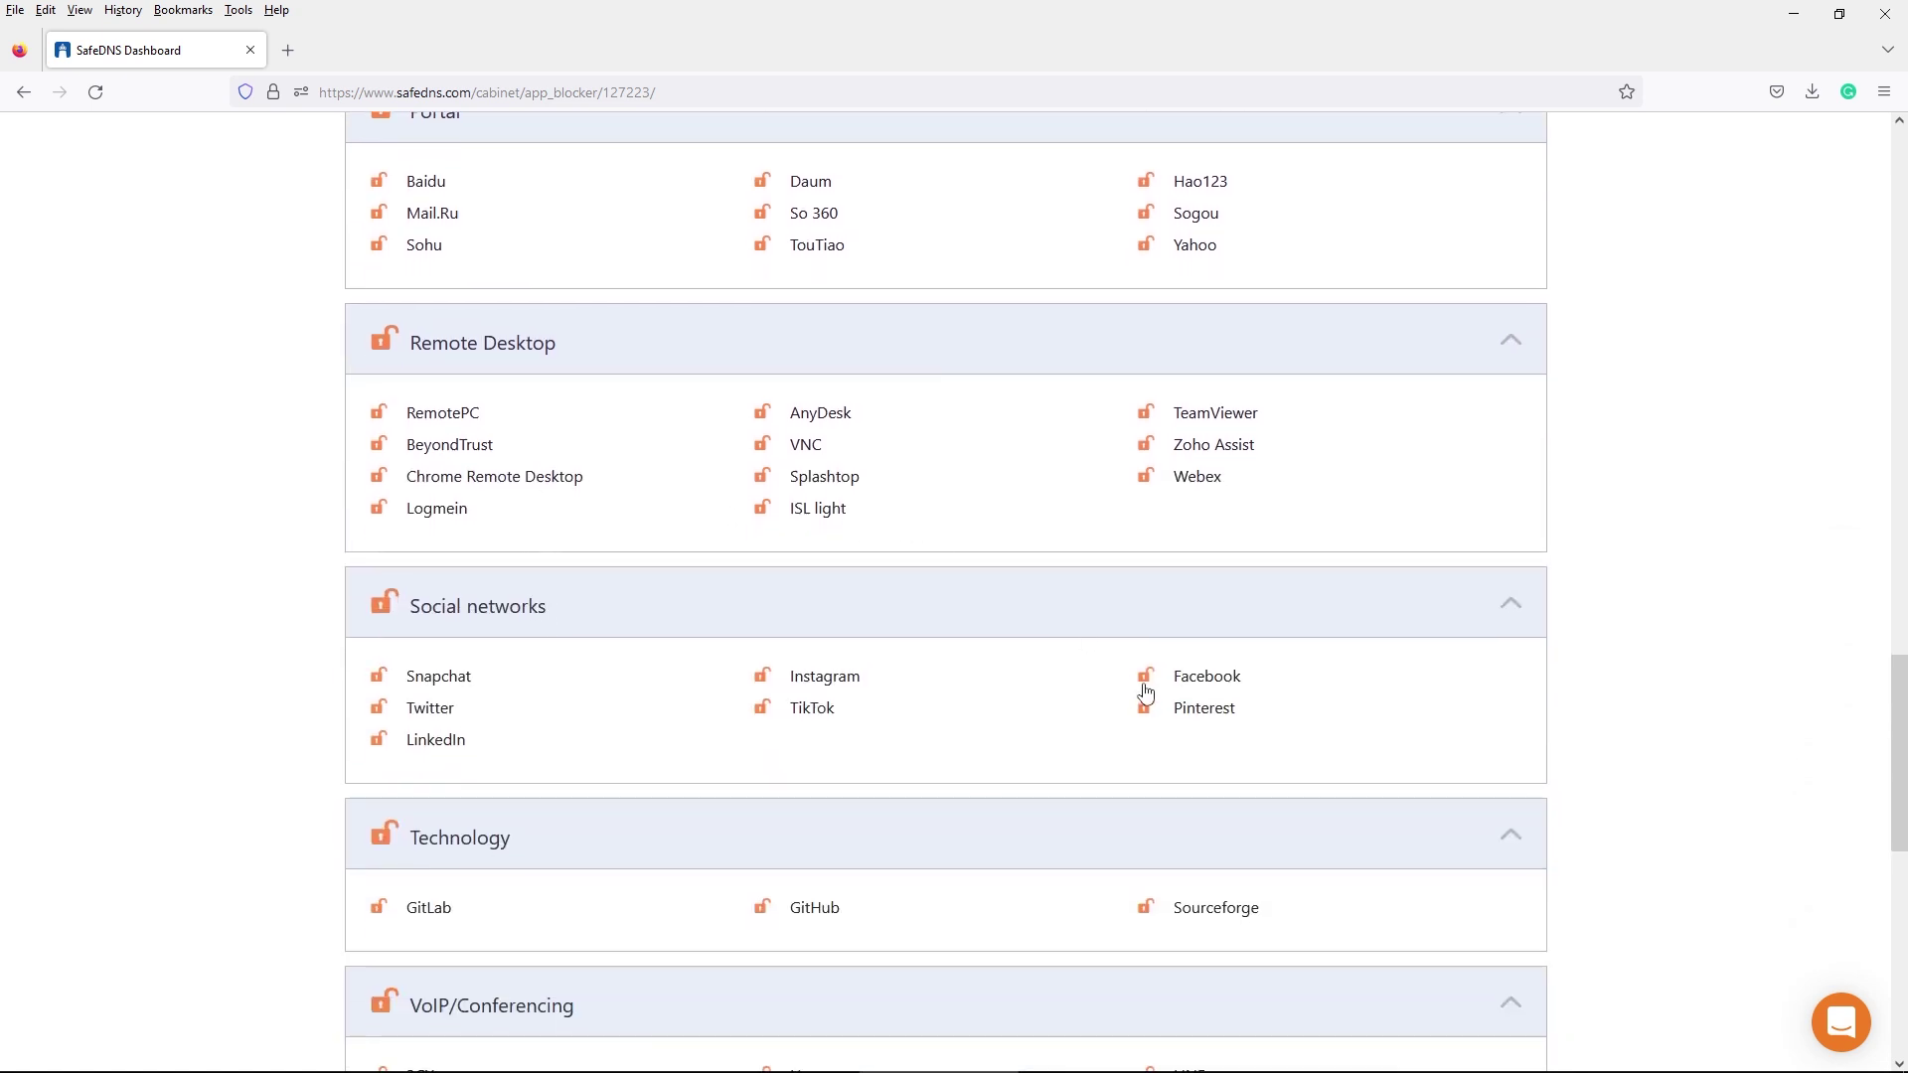
{"action": "key", "text": "Home"}
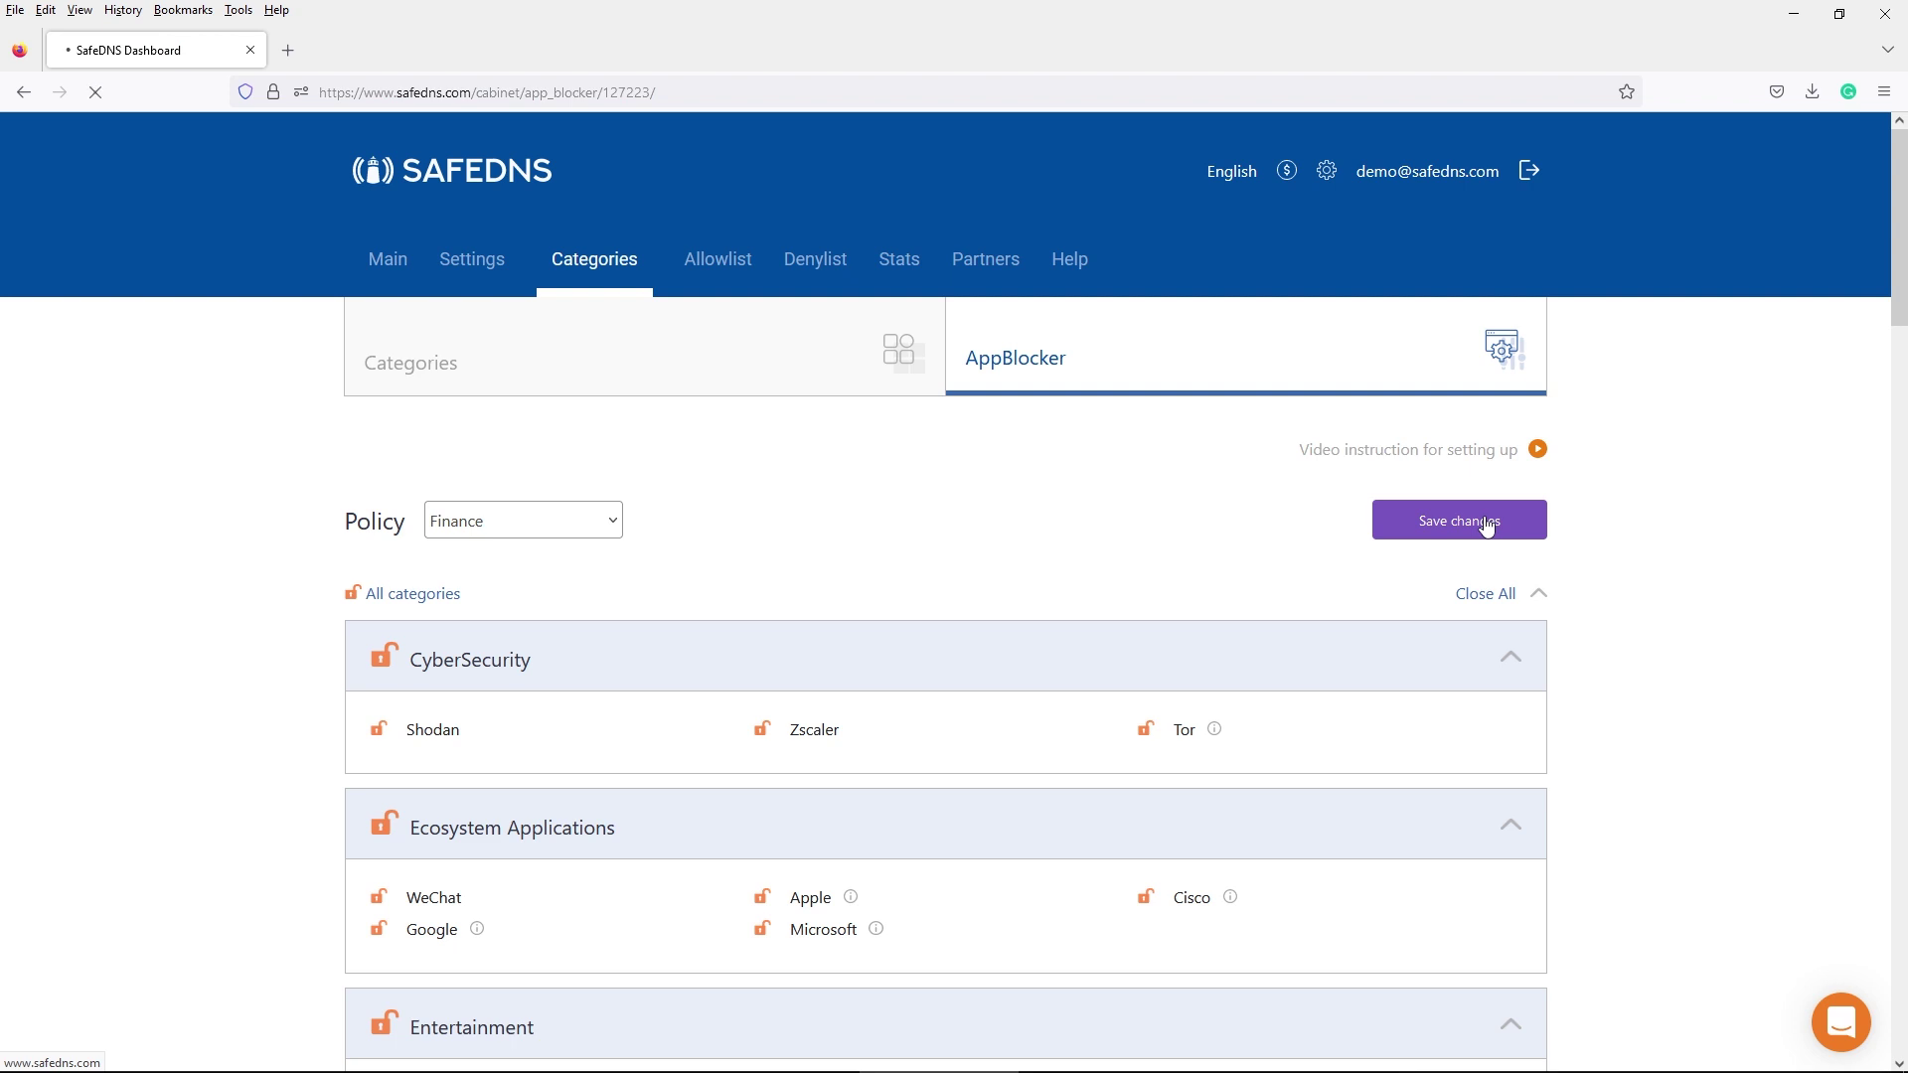
{"action": "left_click", "coordinate": [1481, 523]}
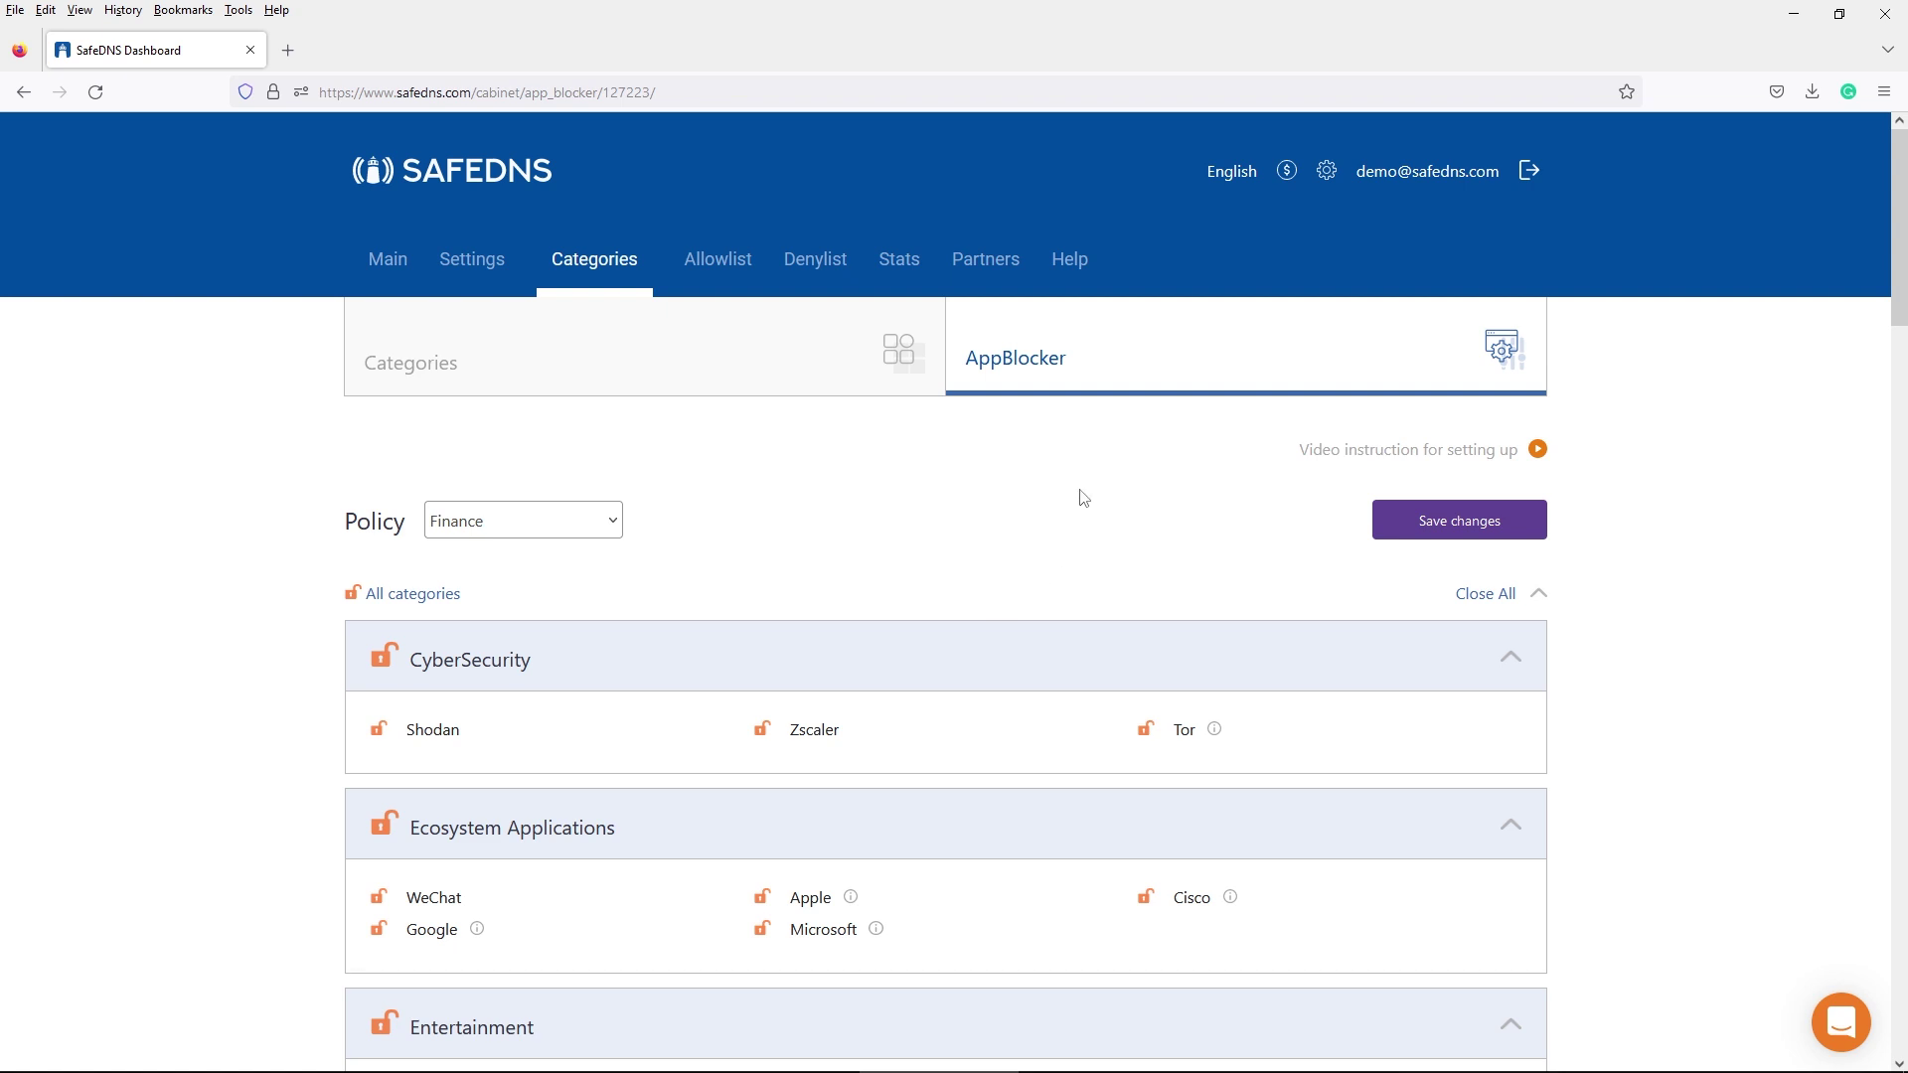
- In Advanced settings, turn on Force safe search and YouTube restricted mode for Logistics
{"action": "left_click", "coordinate": [494, 263]}
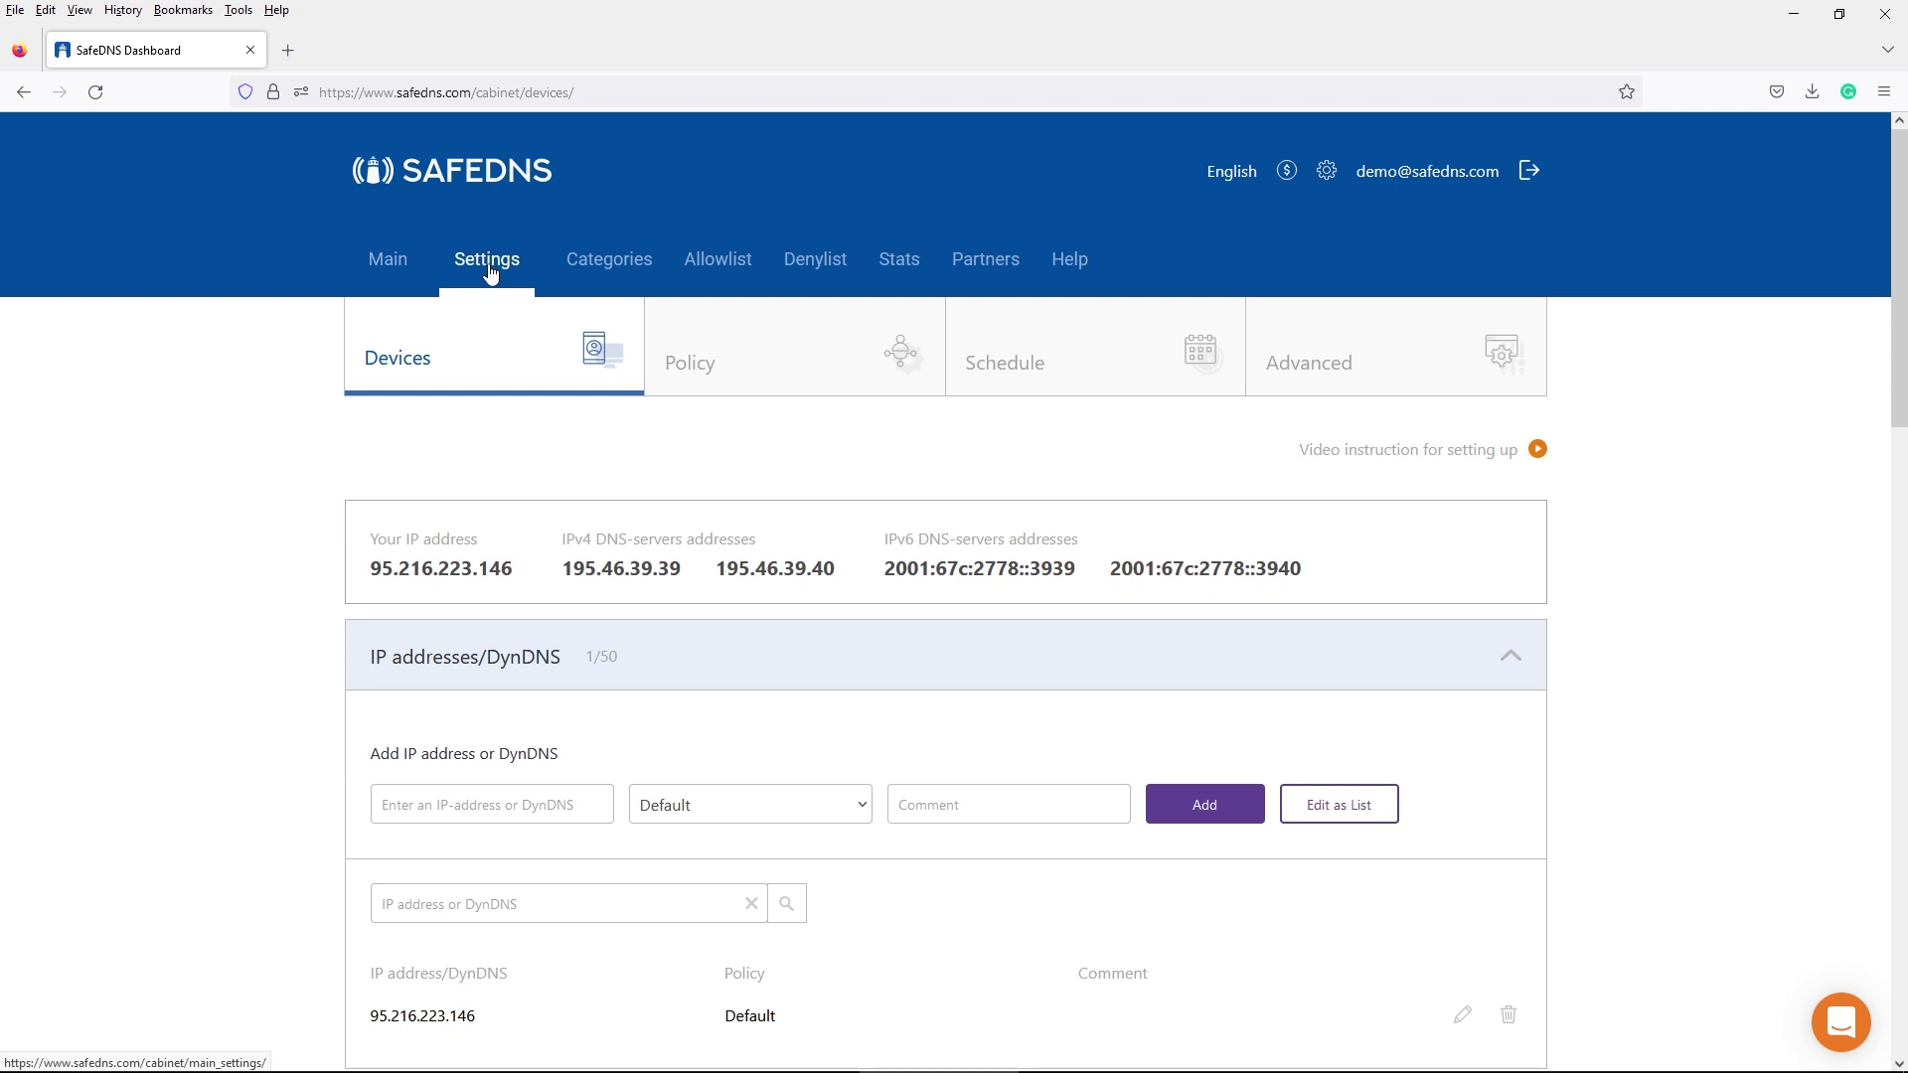
{"action": "left_click", "coordinate": [1301, 360]}
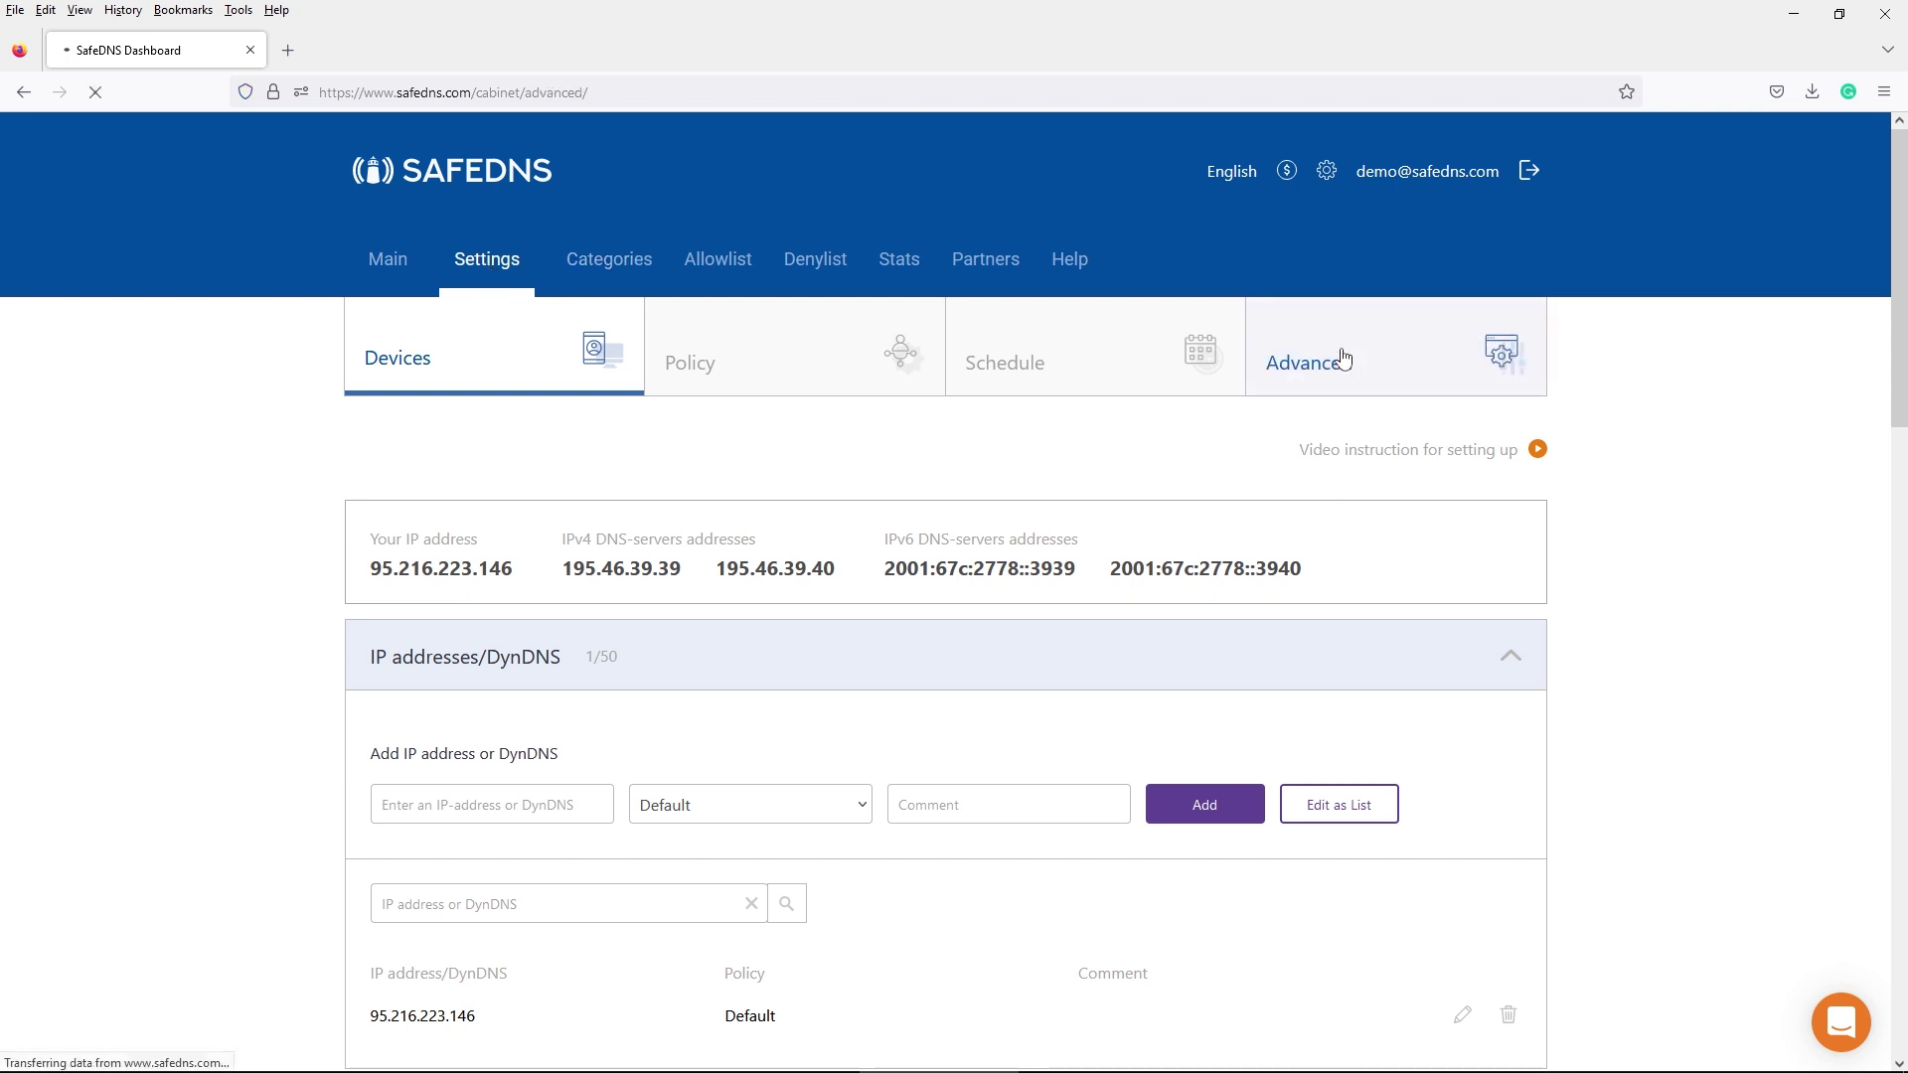
{"action": "left_click", "coordinate": [507, 452]}
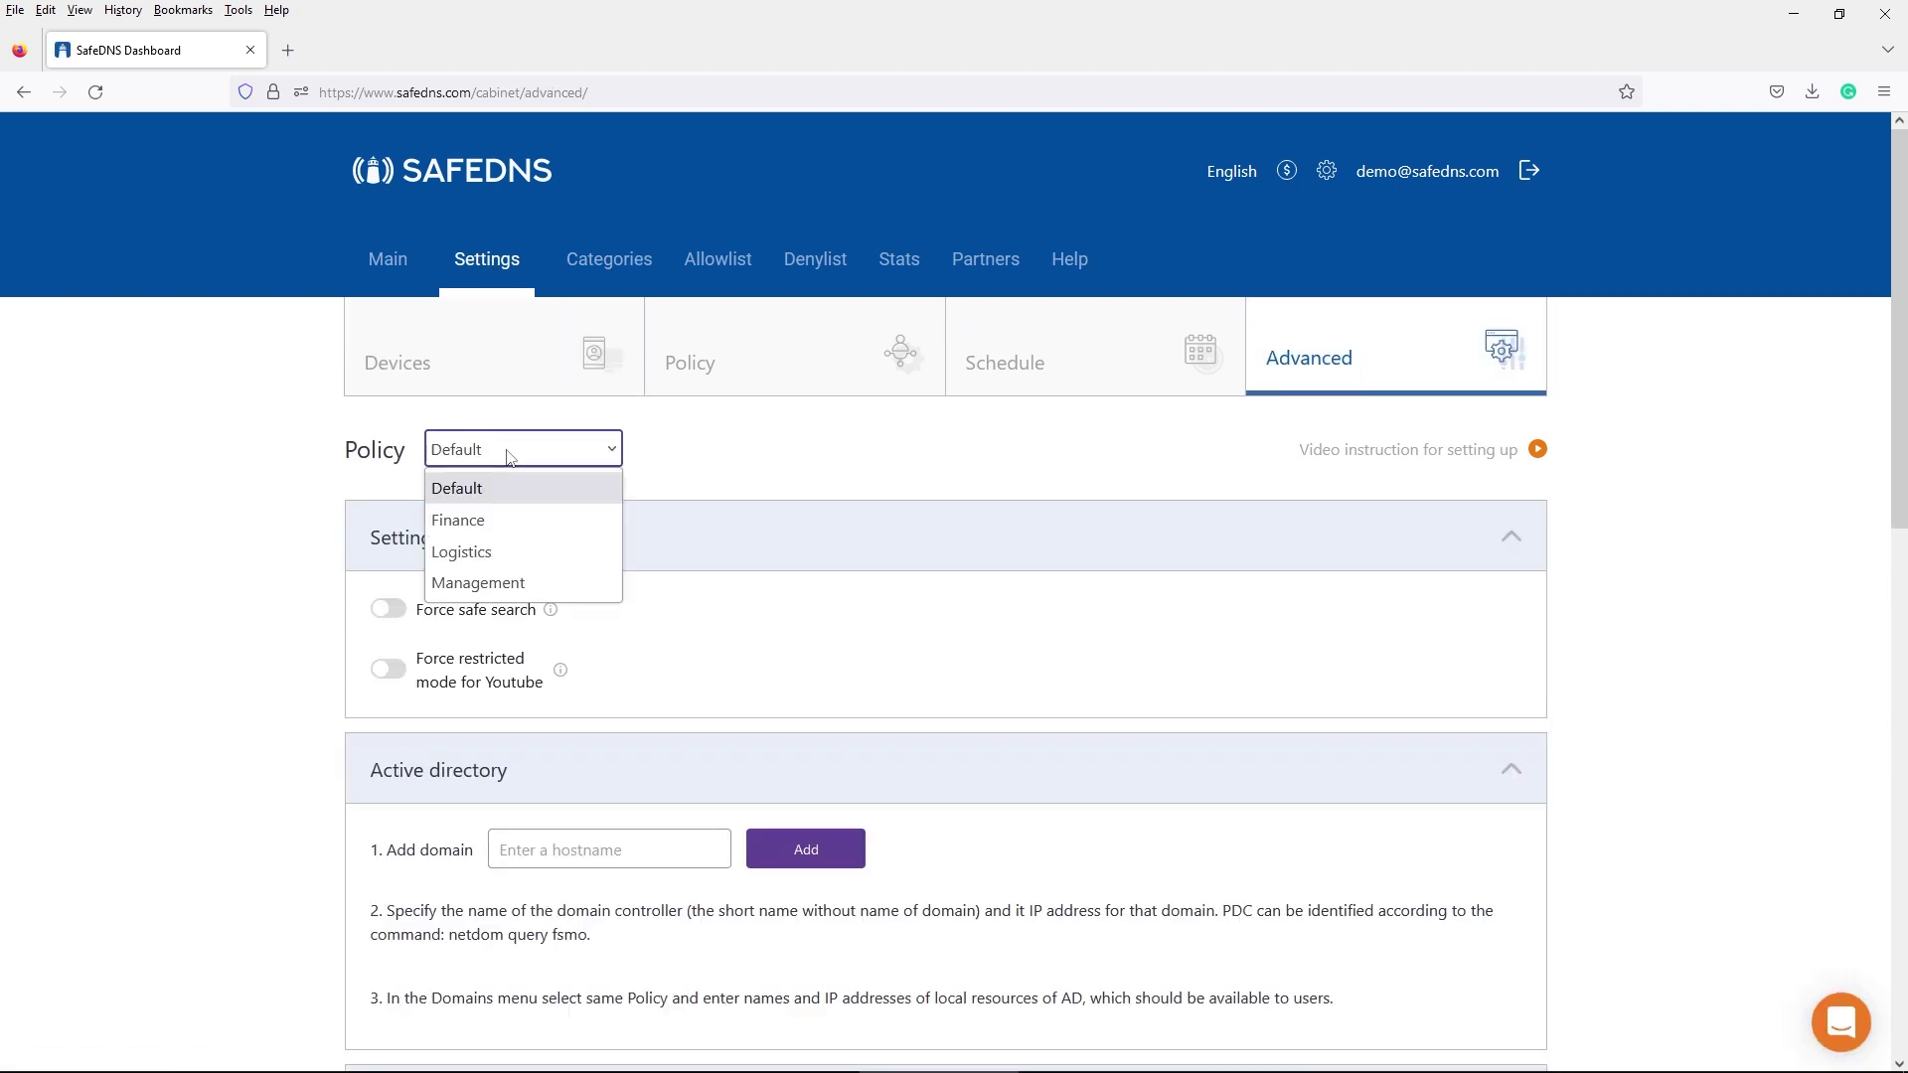
{"action": "left_click", "coordinate": [499, 563]}
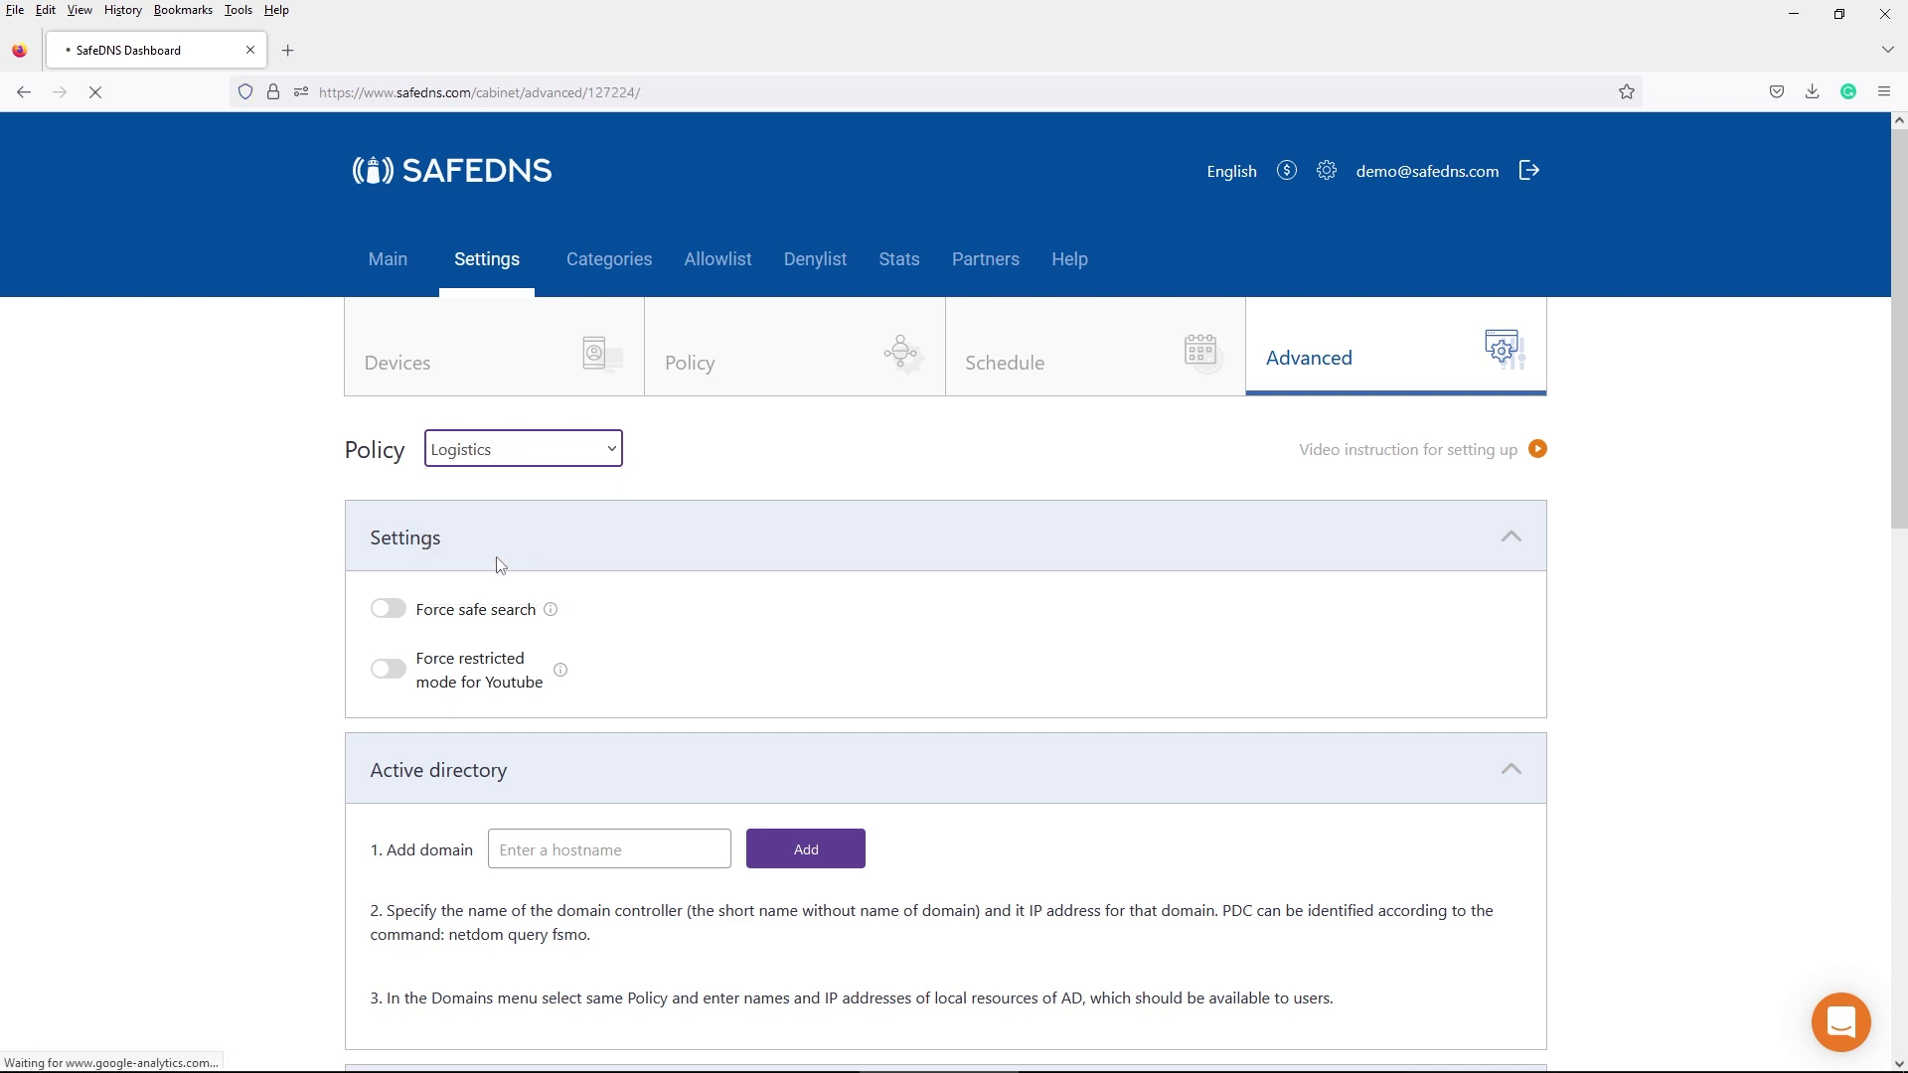
{"action": "left_click", "coordinate": [399, 612]}
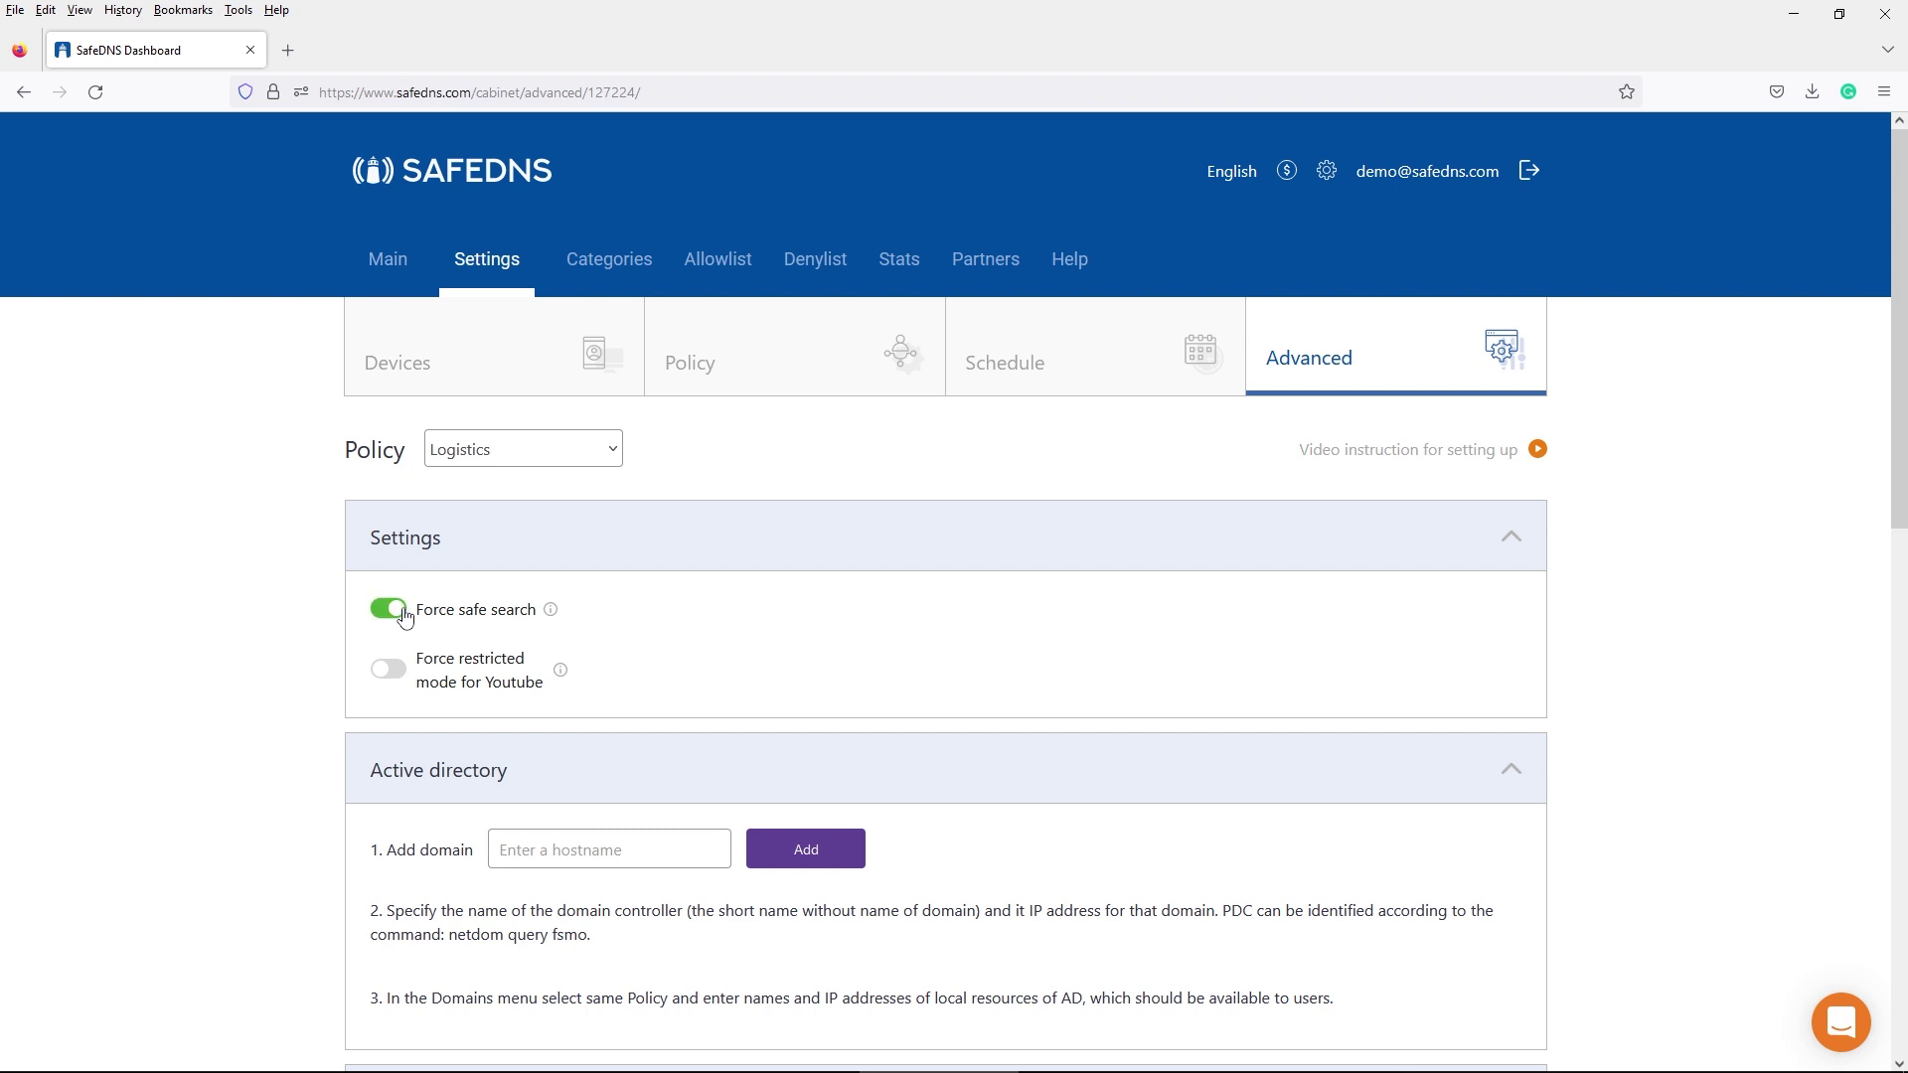
{"action": "left_click", "coordinate": [403, 675]}
- Add msn.com and the recommended akamaized.net to the Default policy's denylist
{"action": "left_click", "coordinate": [713, 258]}
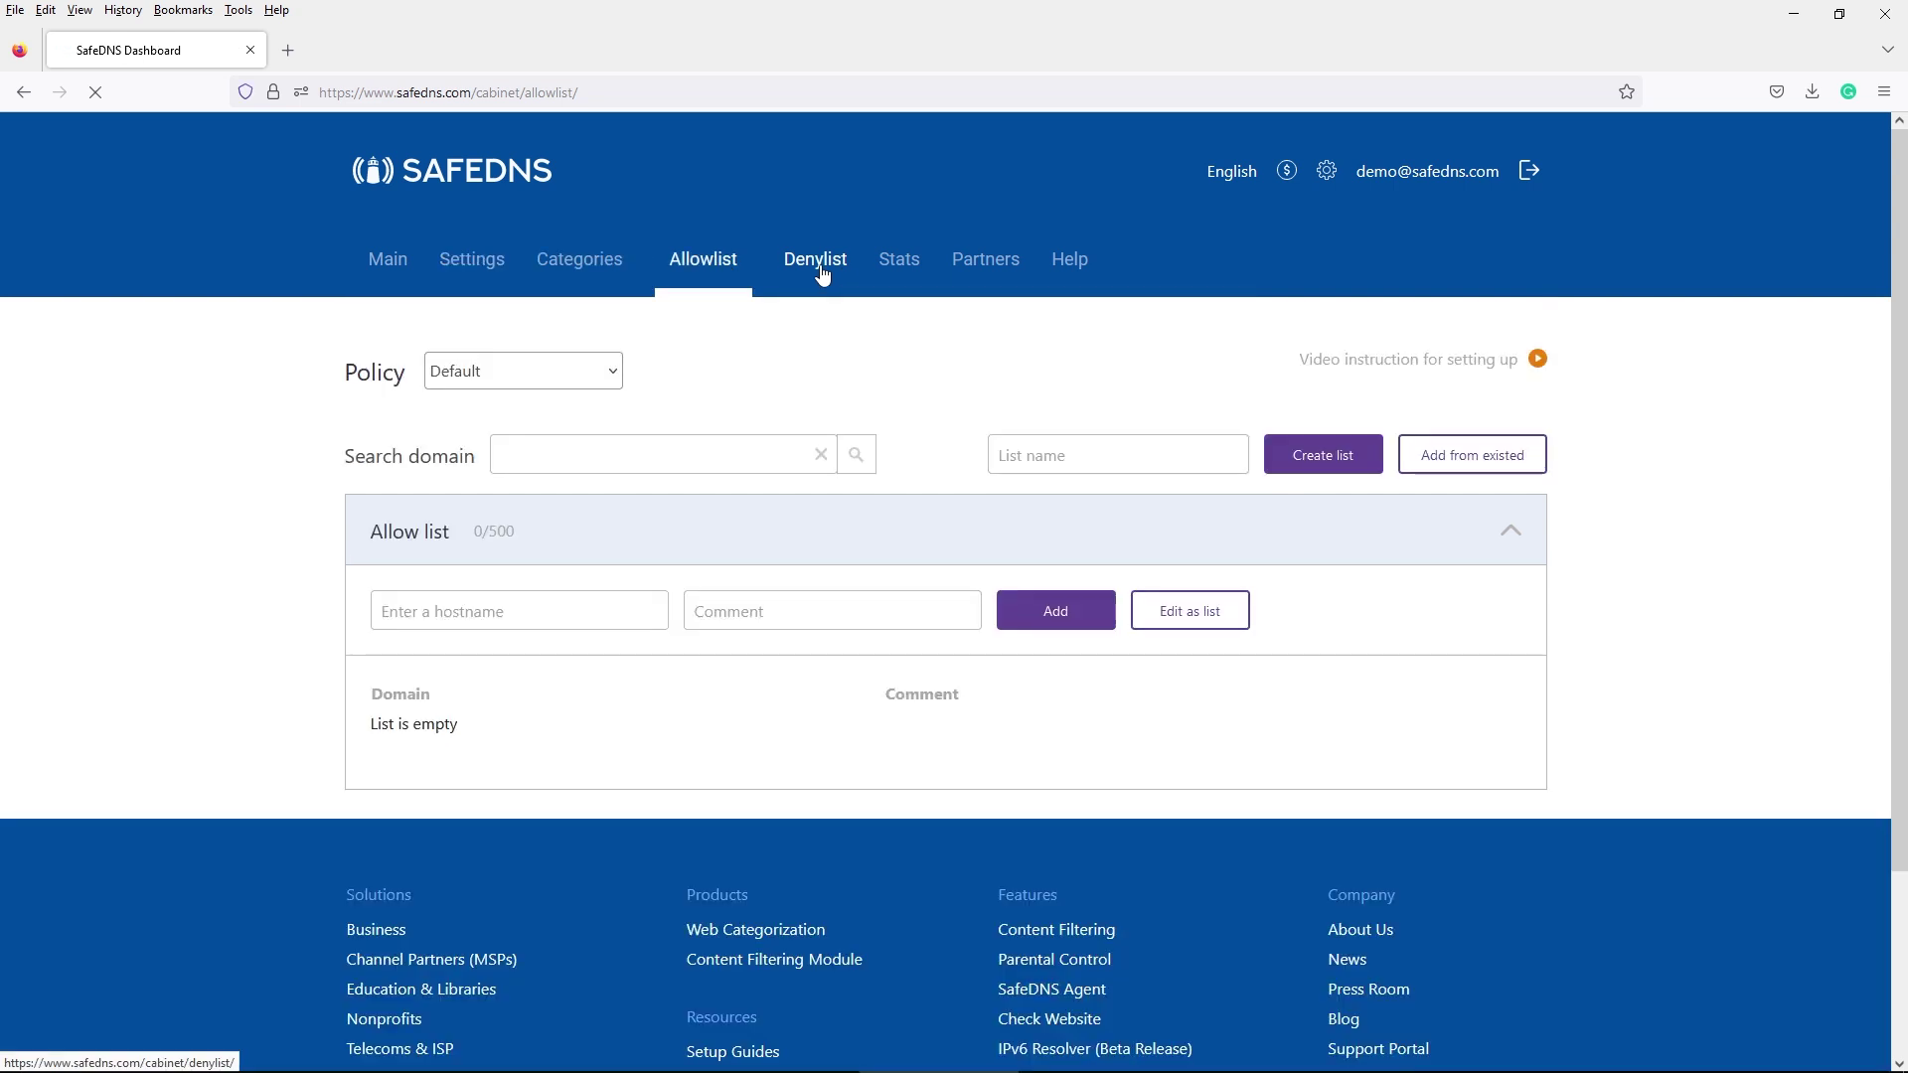
{"action": "left_click", "coordinate": [820, 264]}
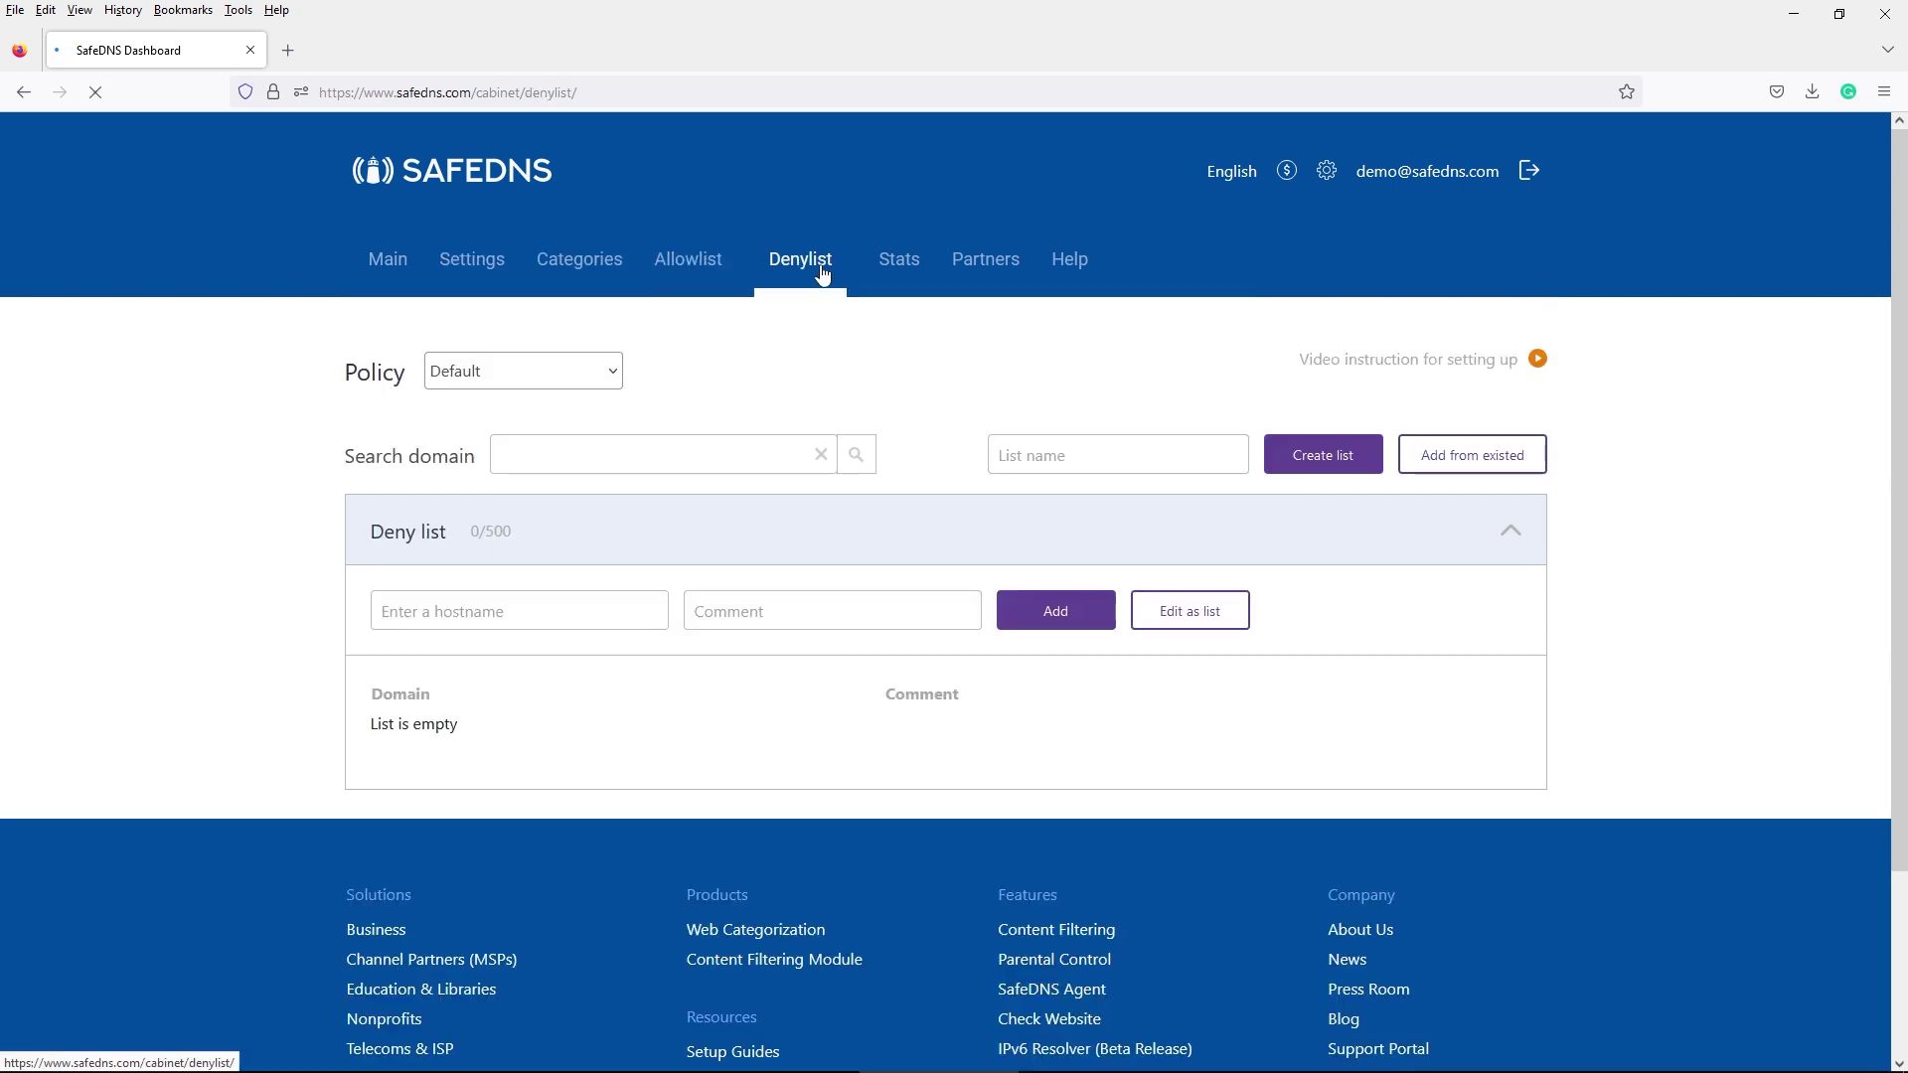
{"action": "left_click", "coordinate": [582, 617]}
{"action": "type", "text": "m"}
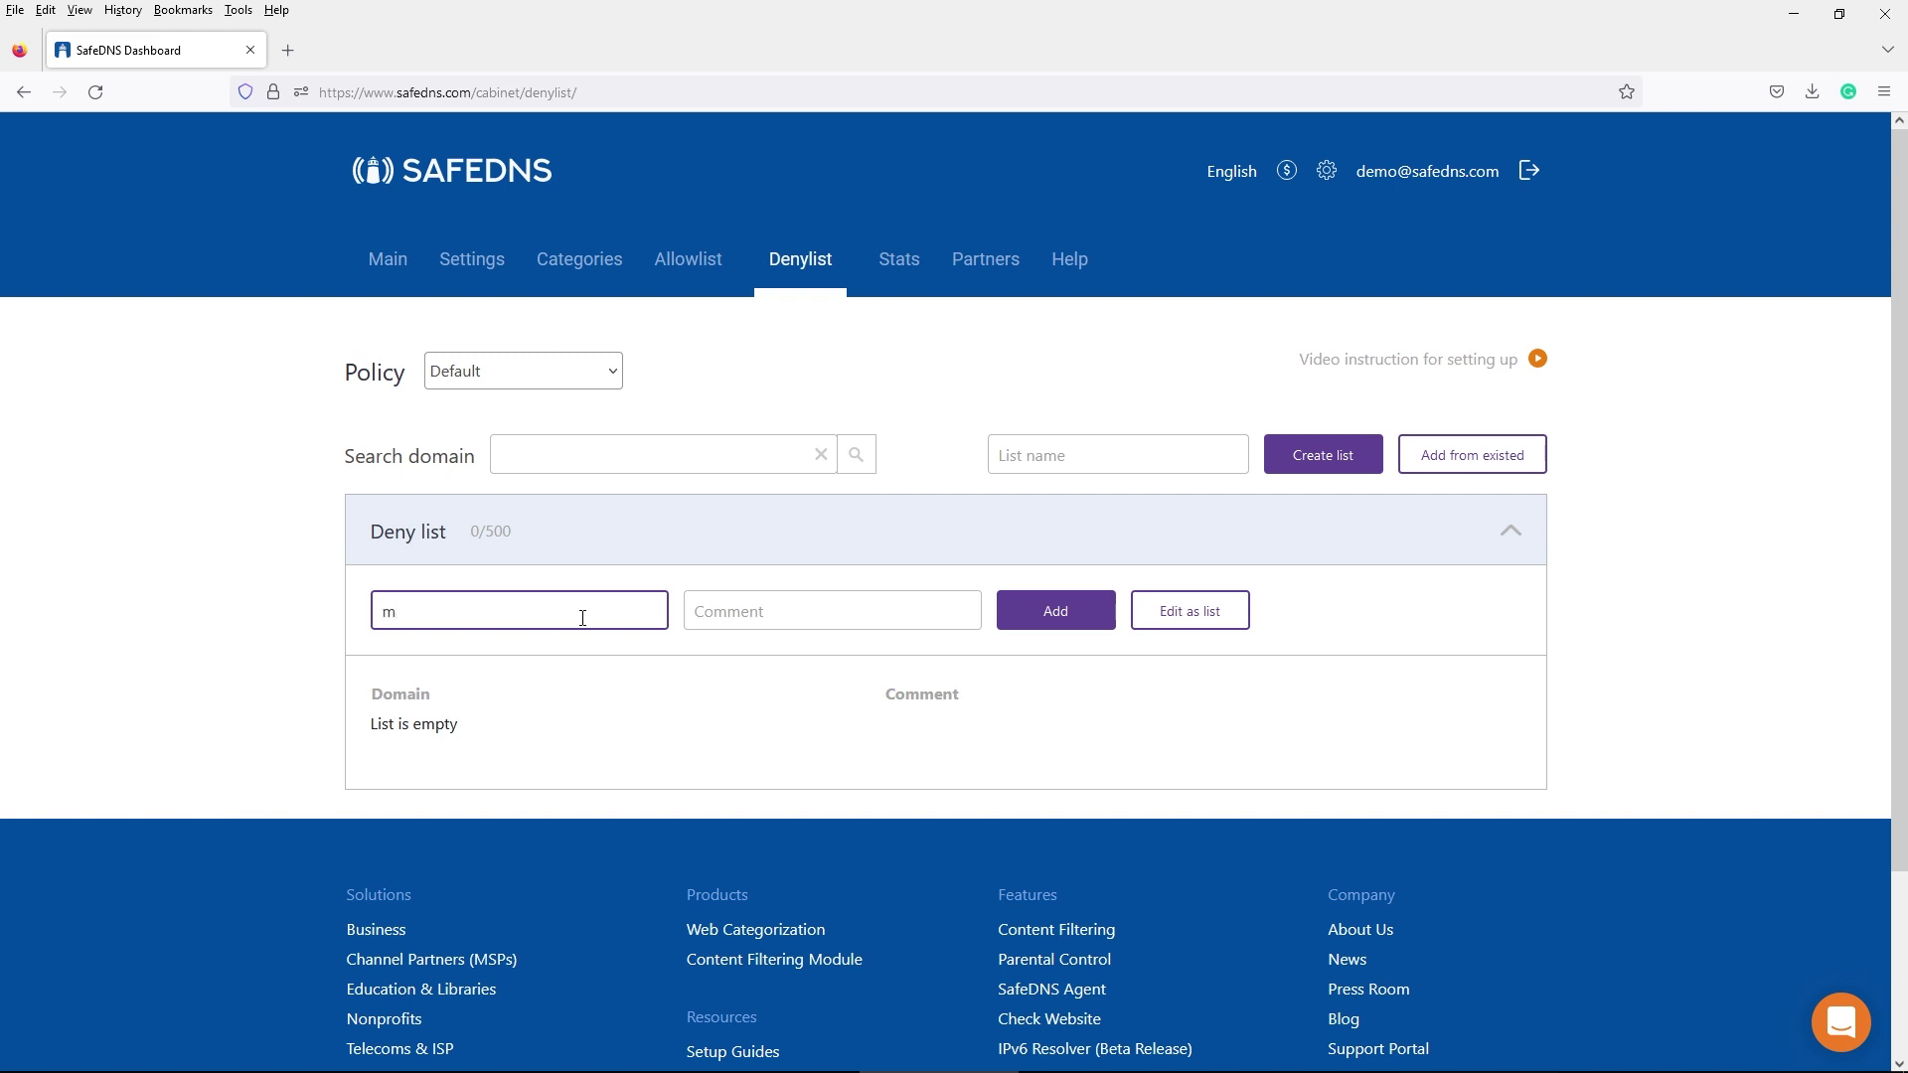
{"action": "type", "text": "sn.com"}
{"action": "left_click", "coordinate": [1050, 612]}
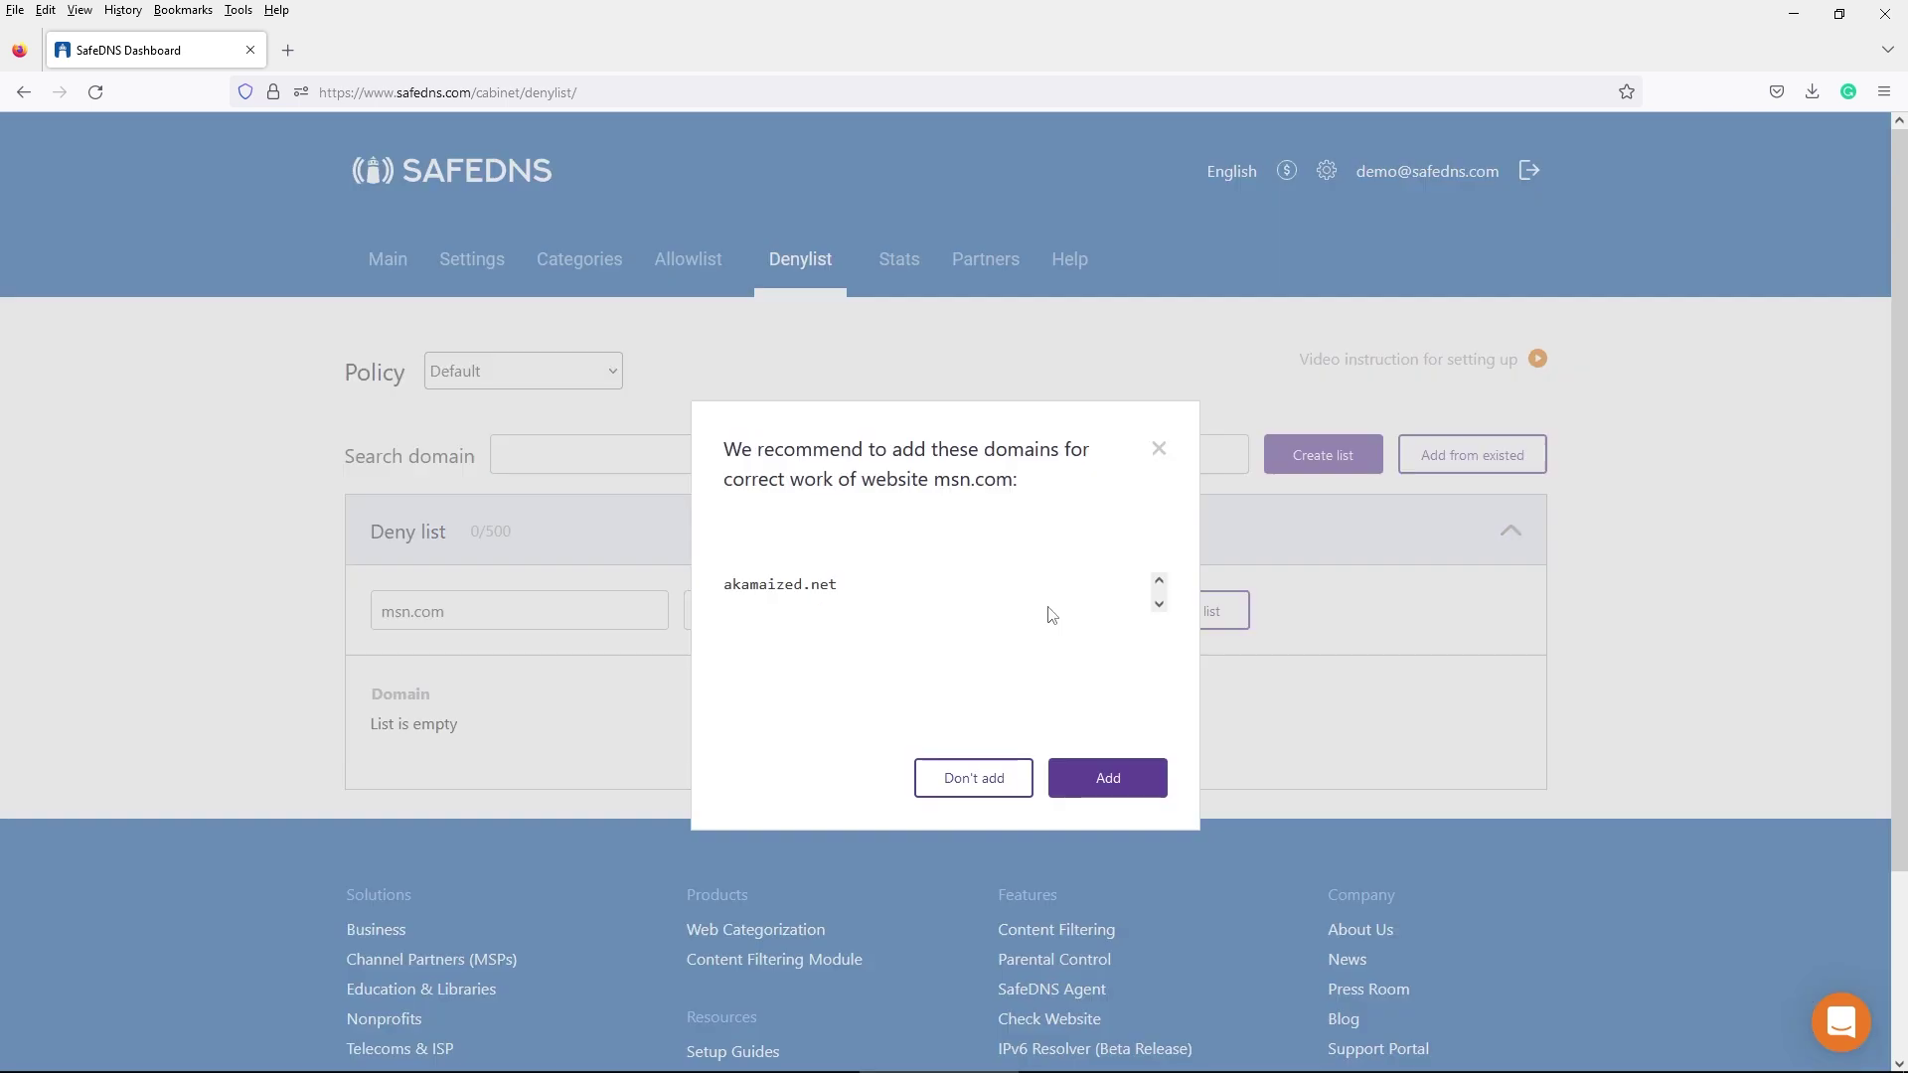
{"action": "left_click", "coordinate": [1117, 777]}
{"action": "scroll", "coordinate": [1118, 775], "scroll_direction": "down", "scroll_amount": 3}
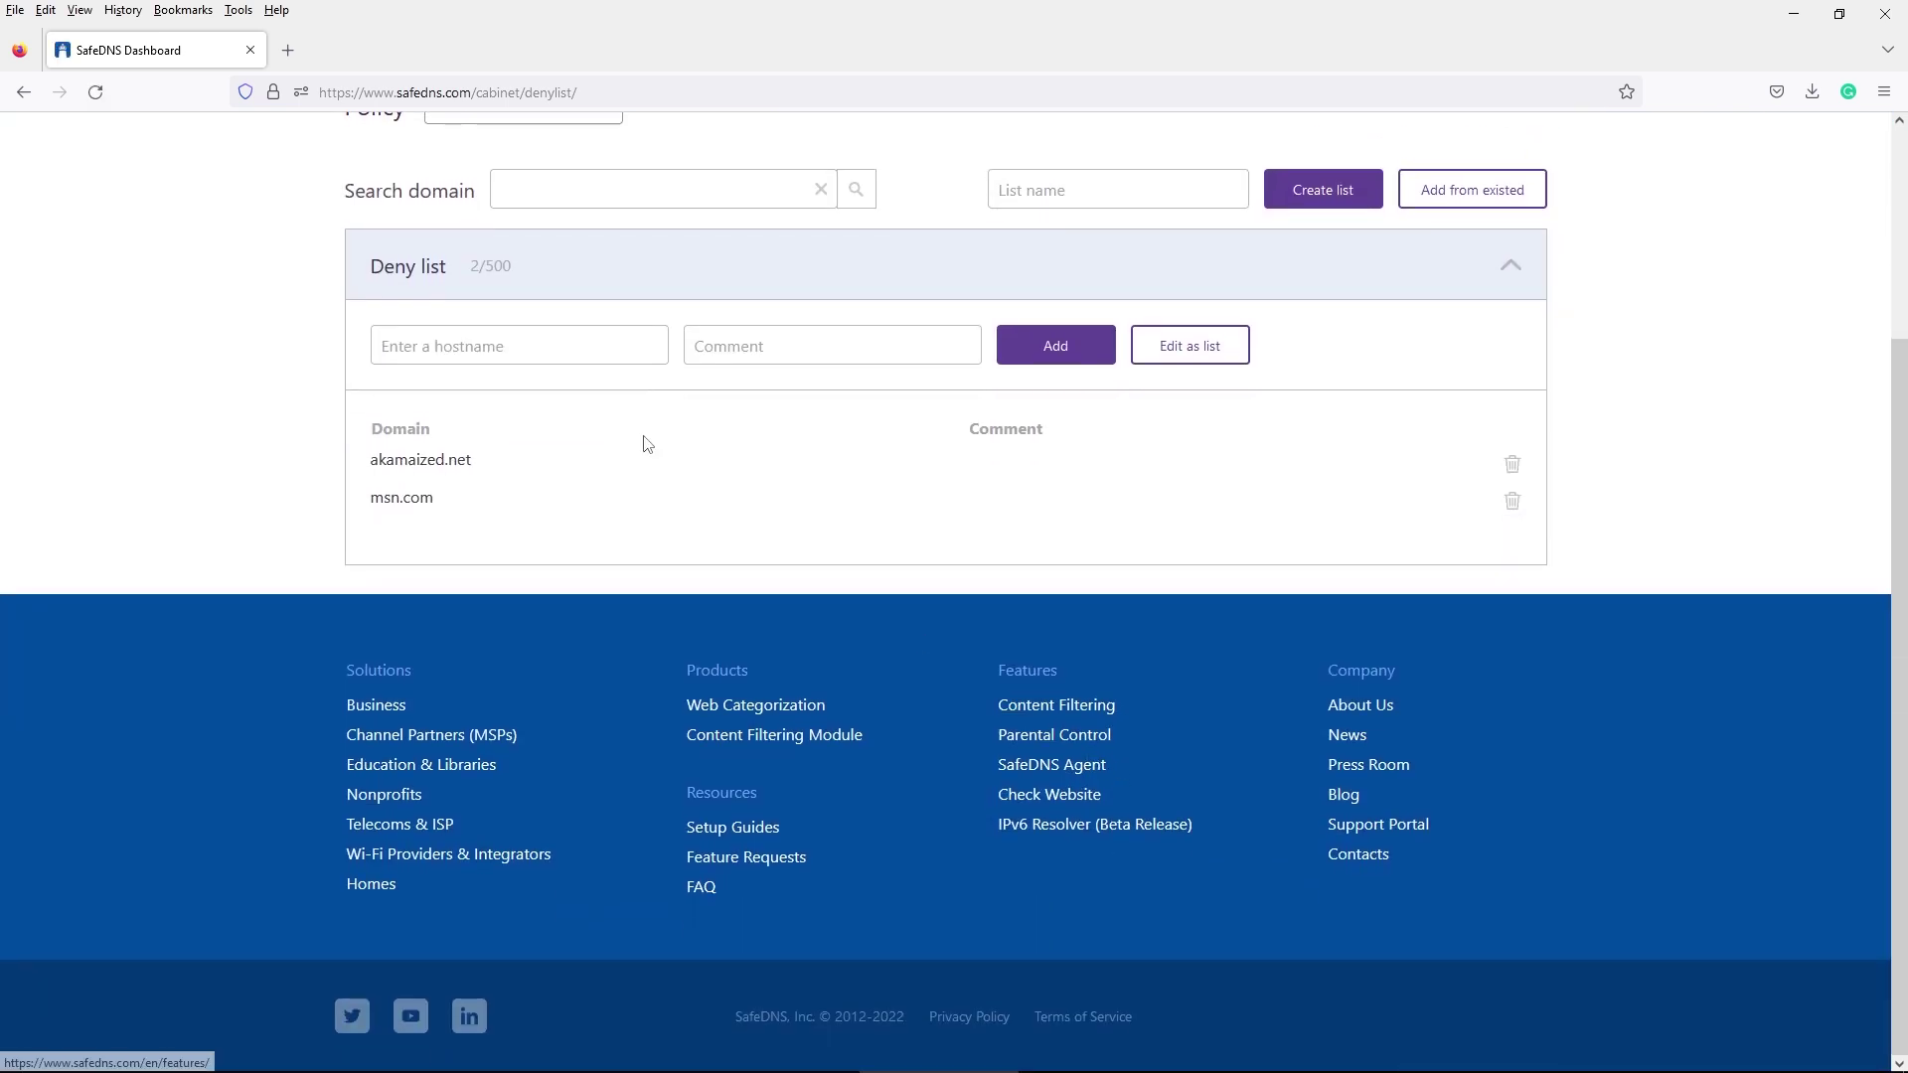
{"action": "scroll", "coordinate": [647, 445], "scroll_direction": "up", "scroll_amount": 3}
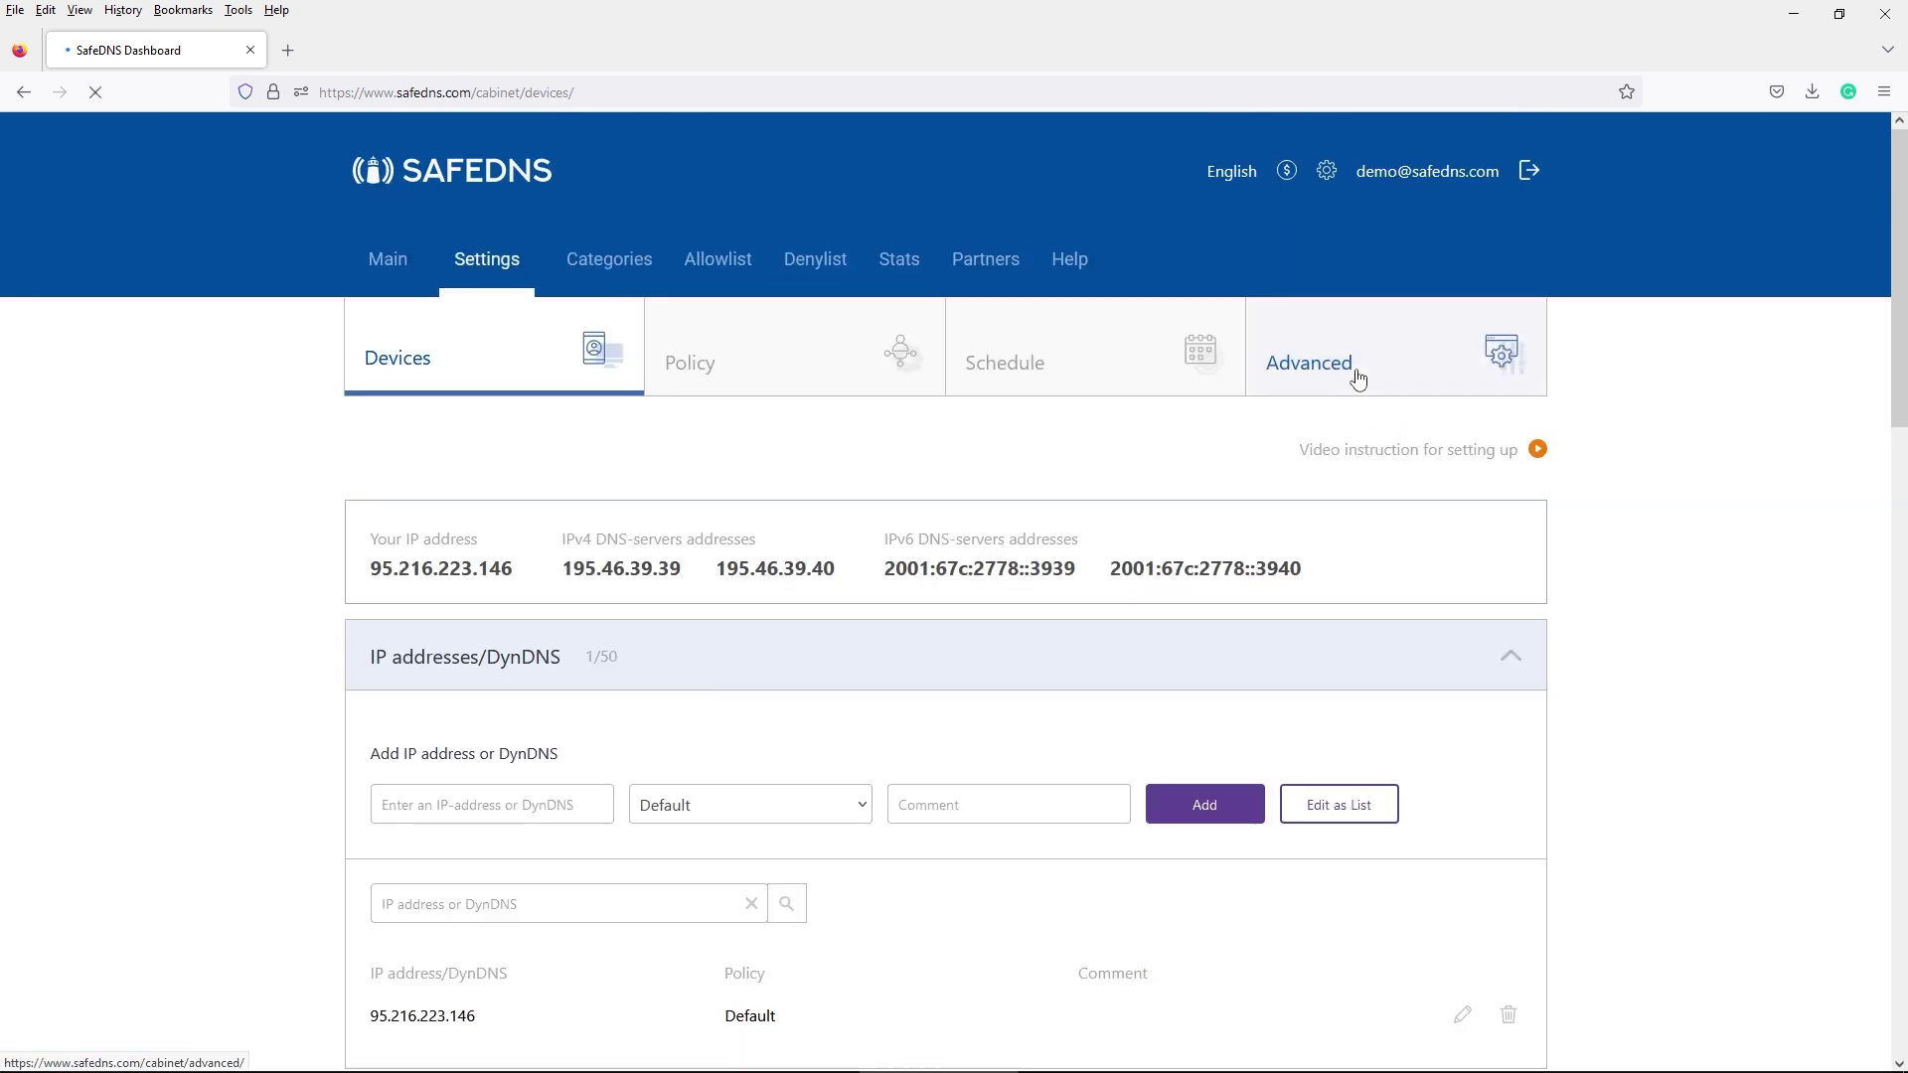
- Return to Advanced settings and switch to the Finance policy
{"action": "left_click", "coordinate": [1357, 379]}
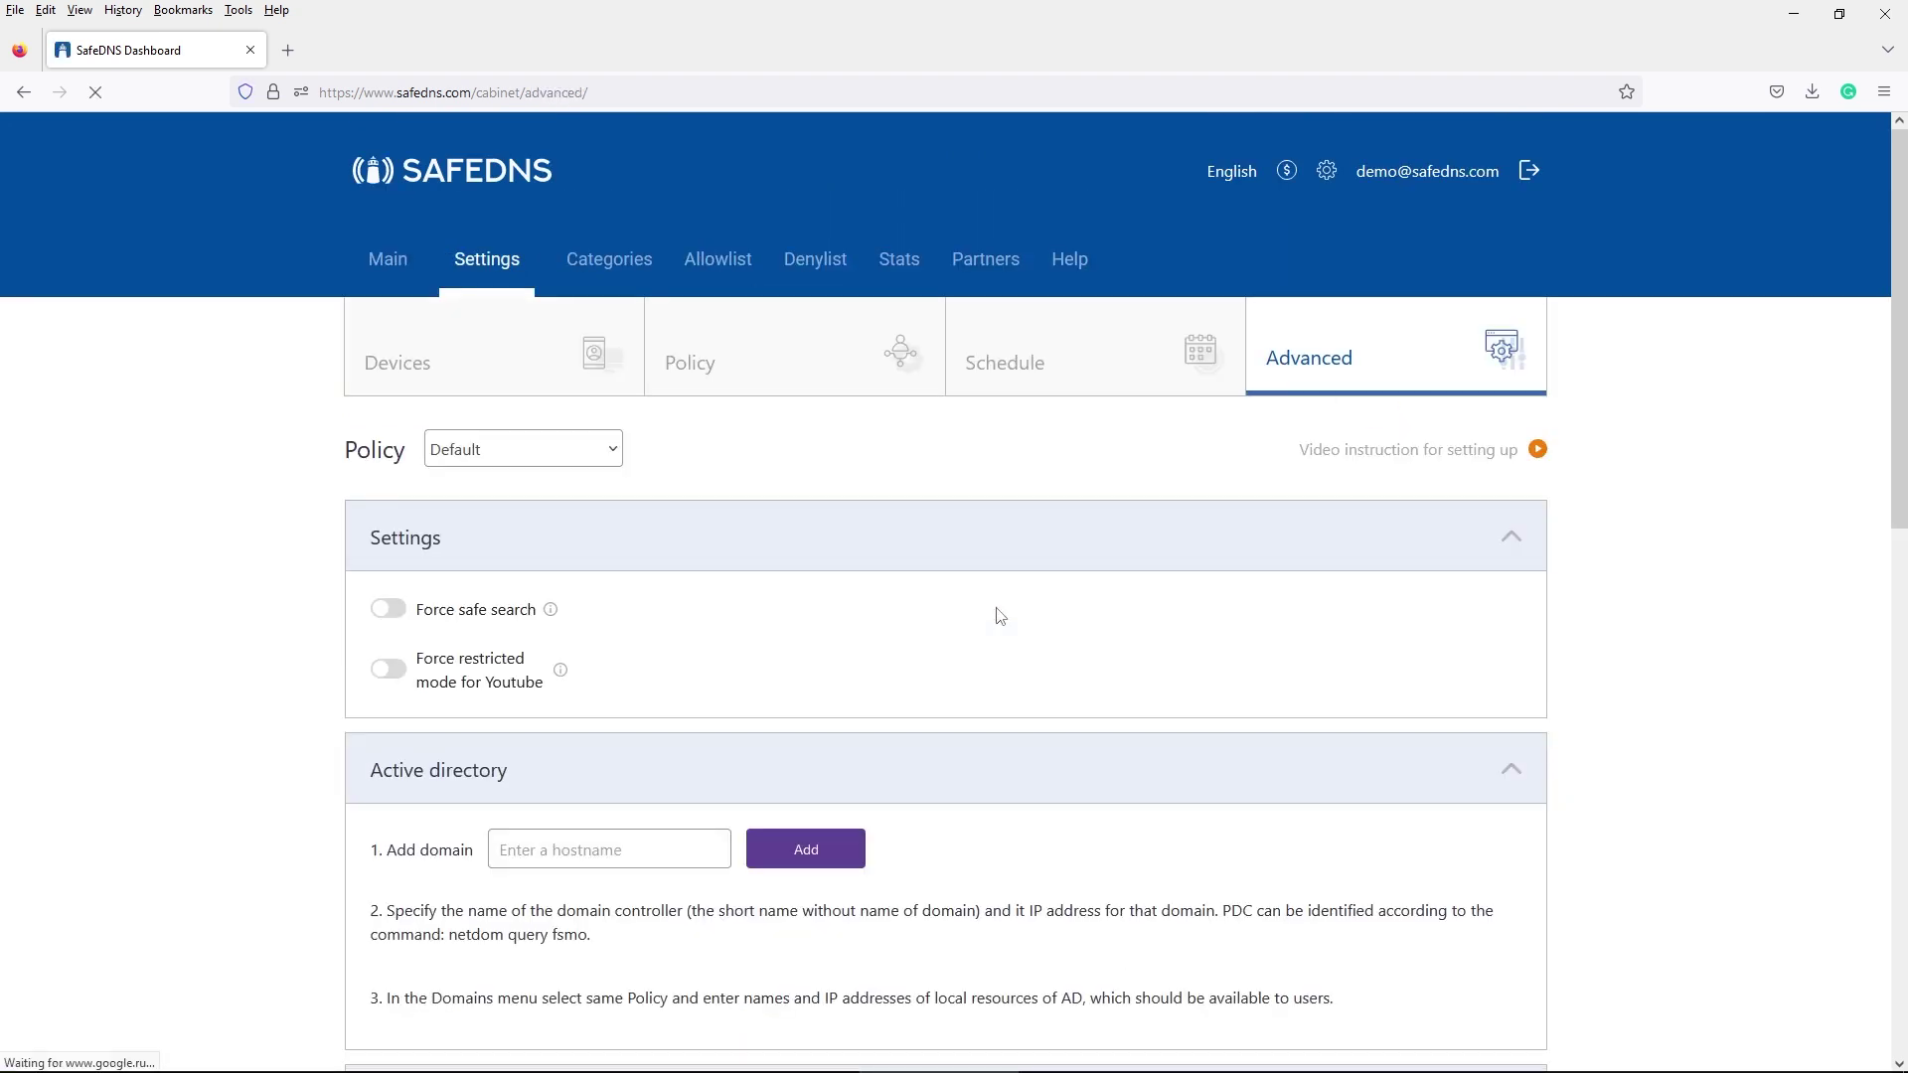
{"action": "scroll", "coordinate": [993, 614], "scroll_direction": "down", "scroll_amount": 8}
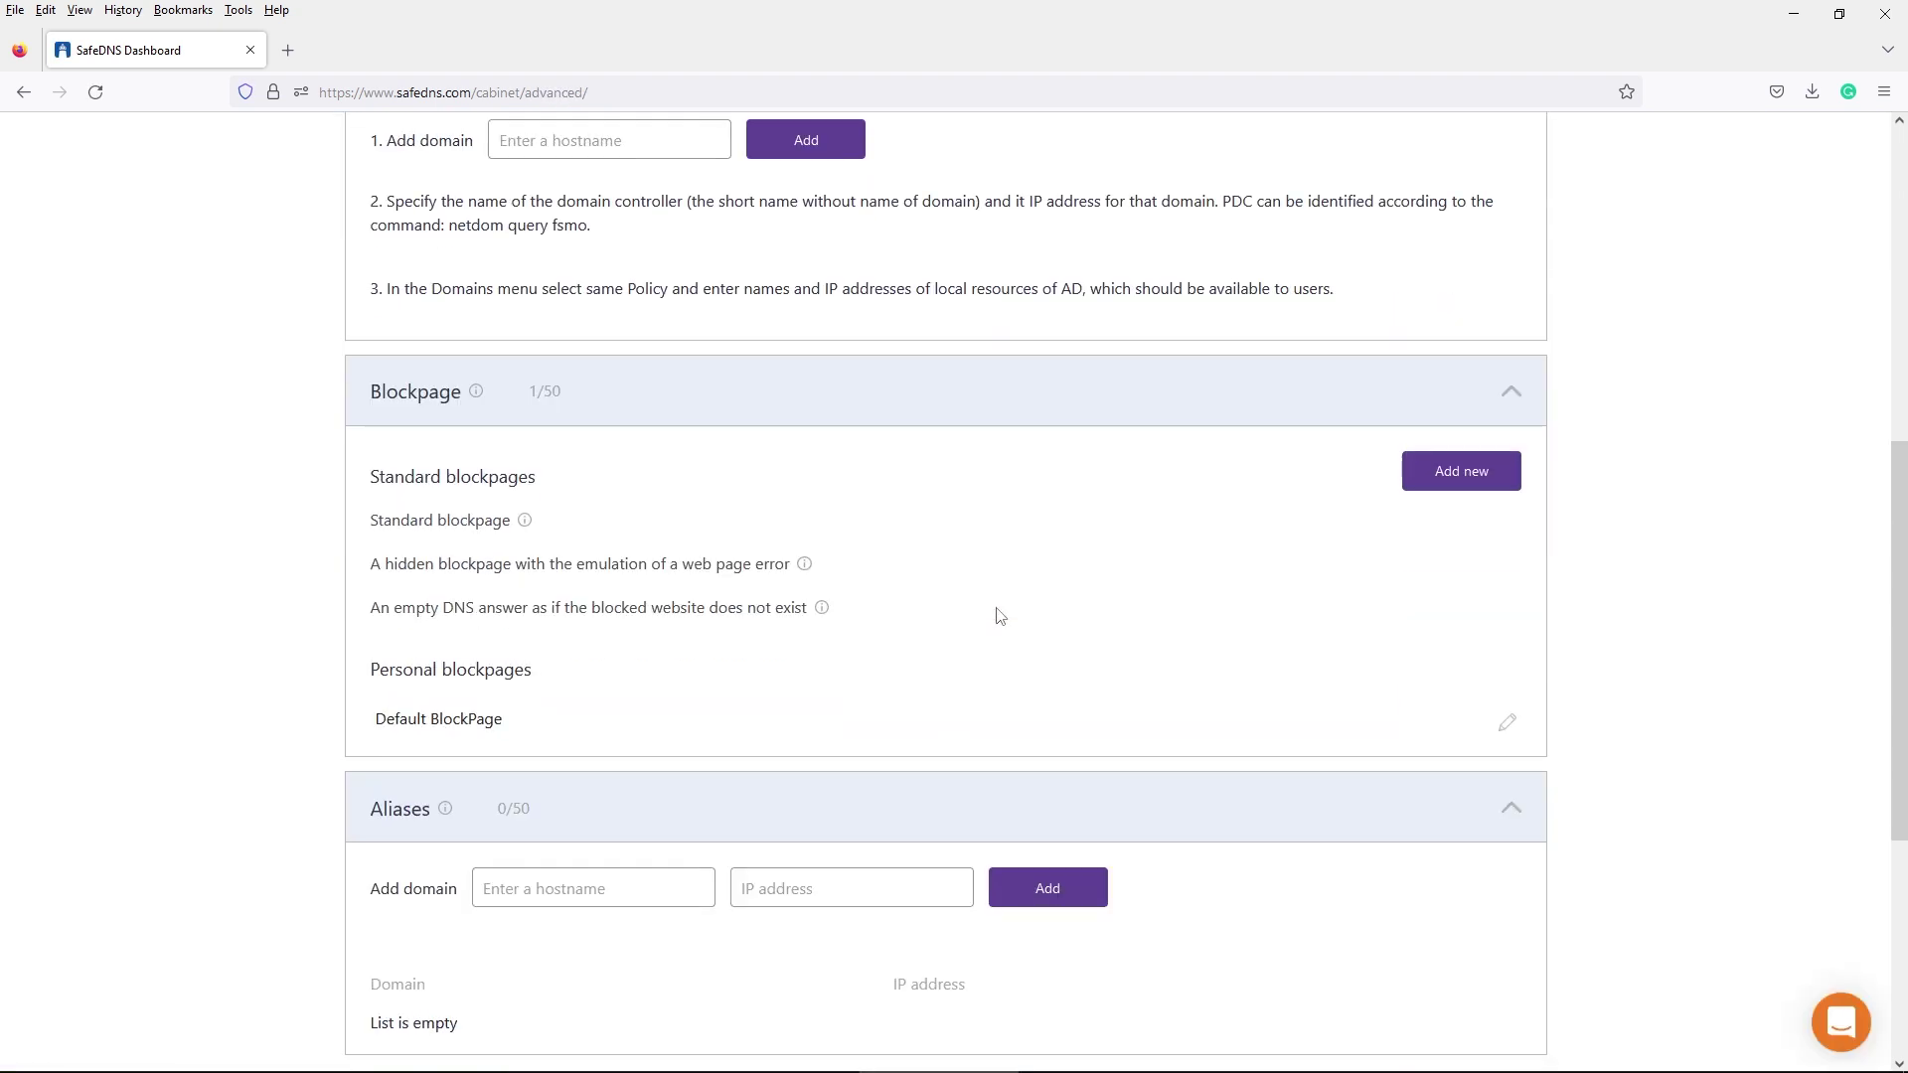
{"action": "scroll", "coordinate": [1000, 616], "scroll_direction": "up", "scroll_amount": 8}
{"action": "left_click", "coordinate": [545, 449]}
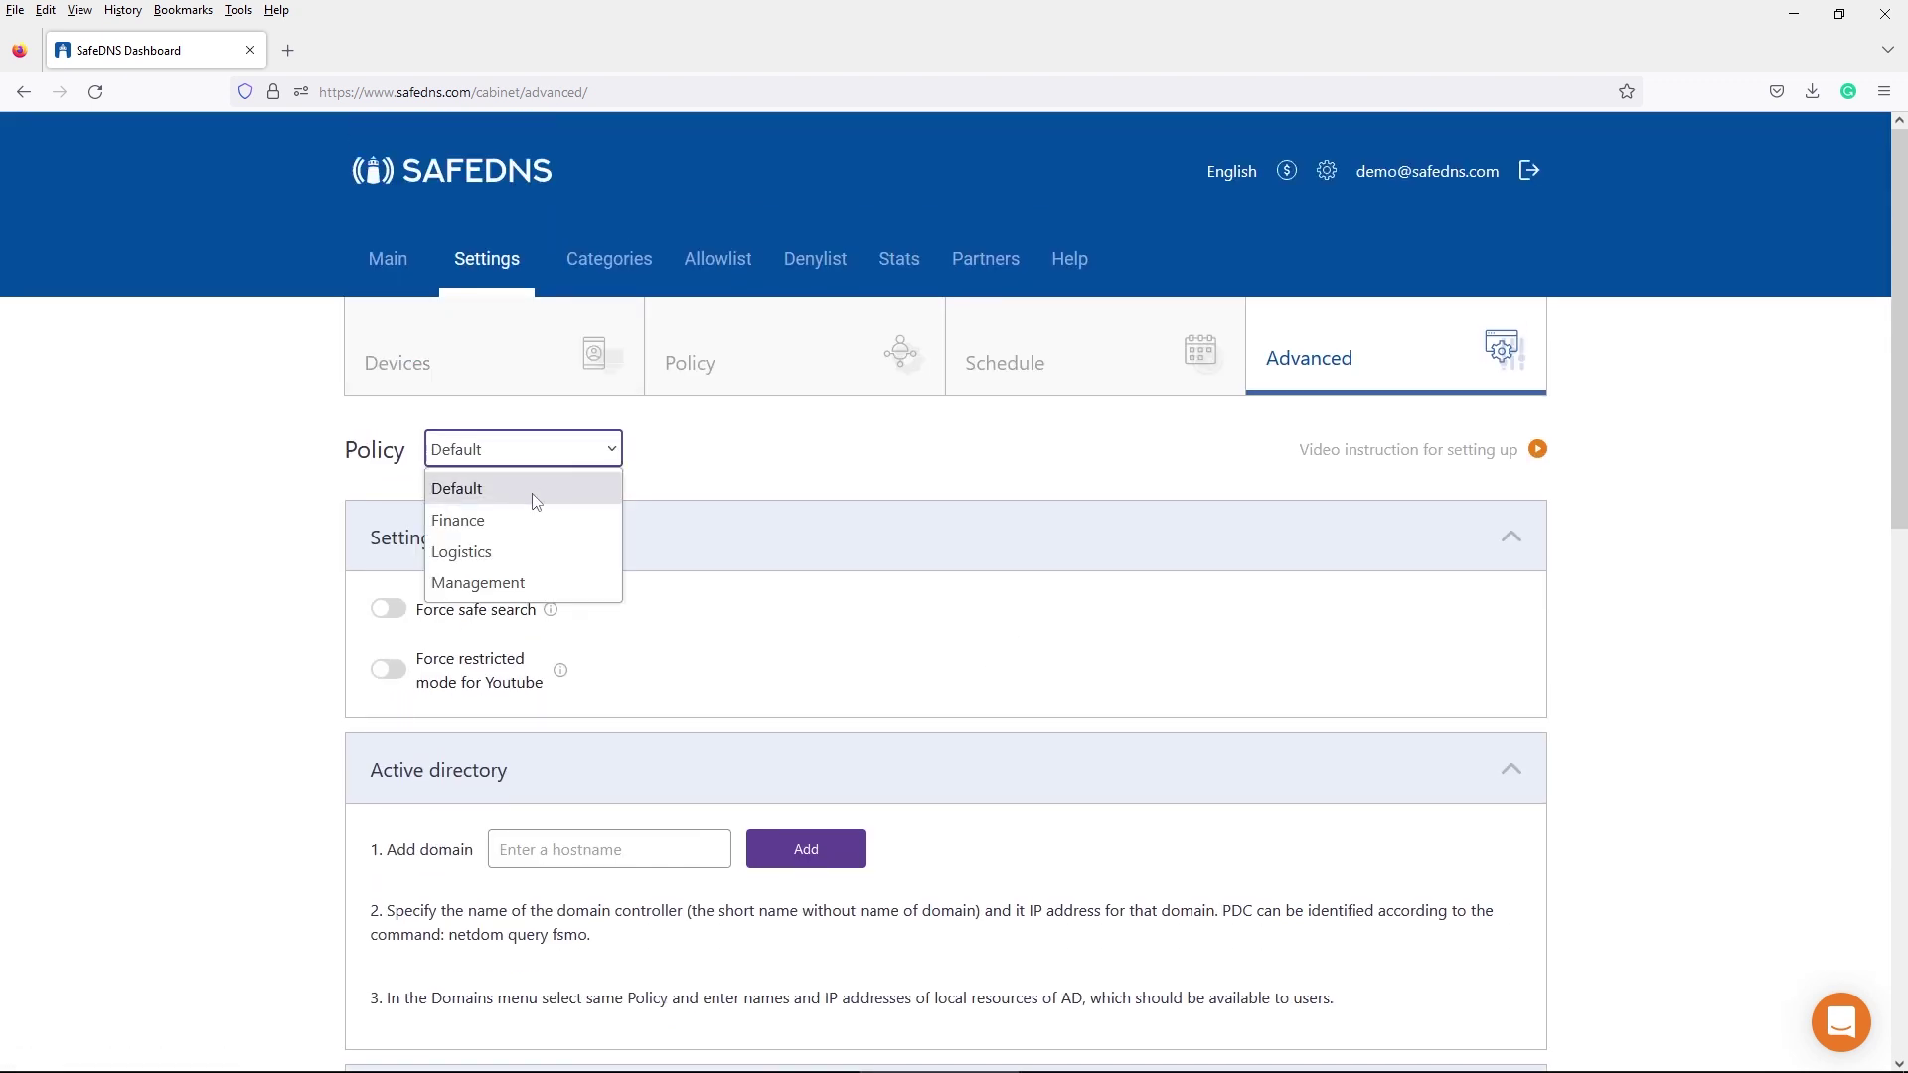
{"action": "left_click", "coordinate": [510, 531]}
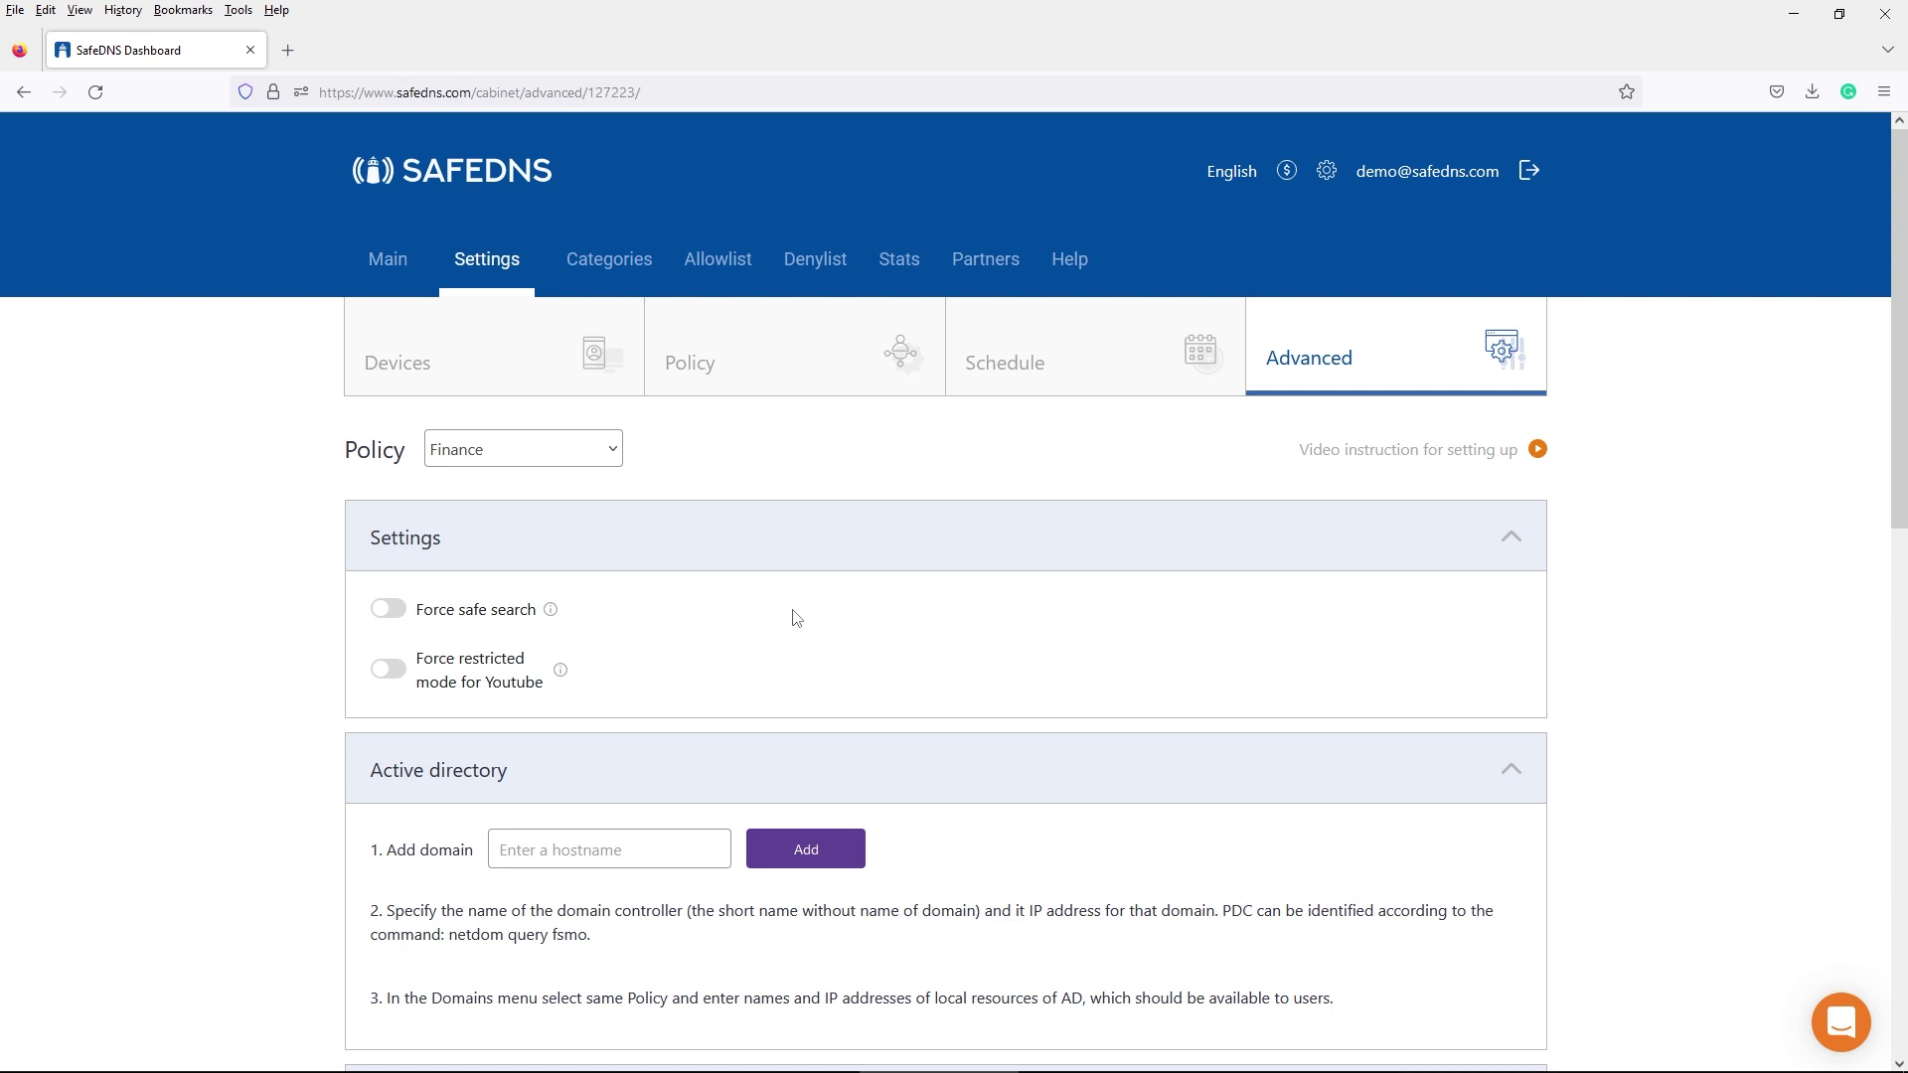
{"action": "scroll", "coordinate": [797, 618], "scroll_direction": "down", "scroll_amount": 7}
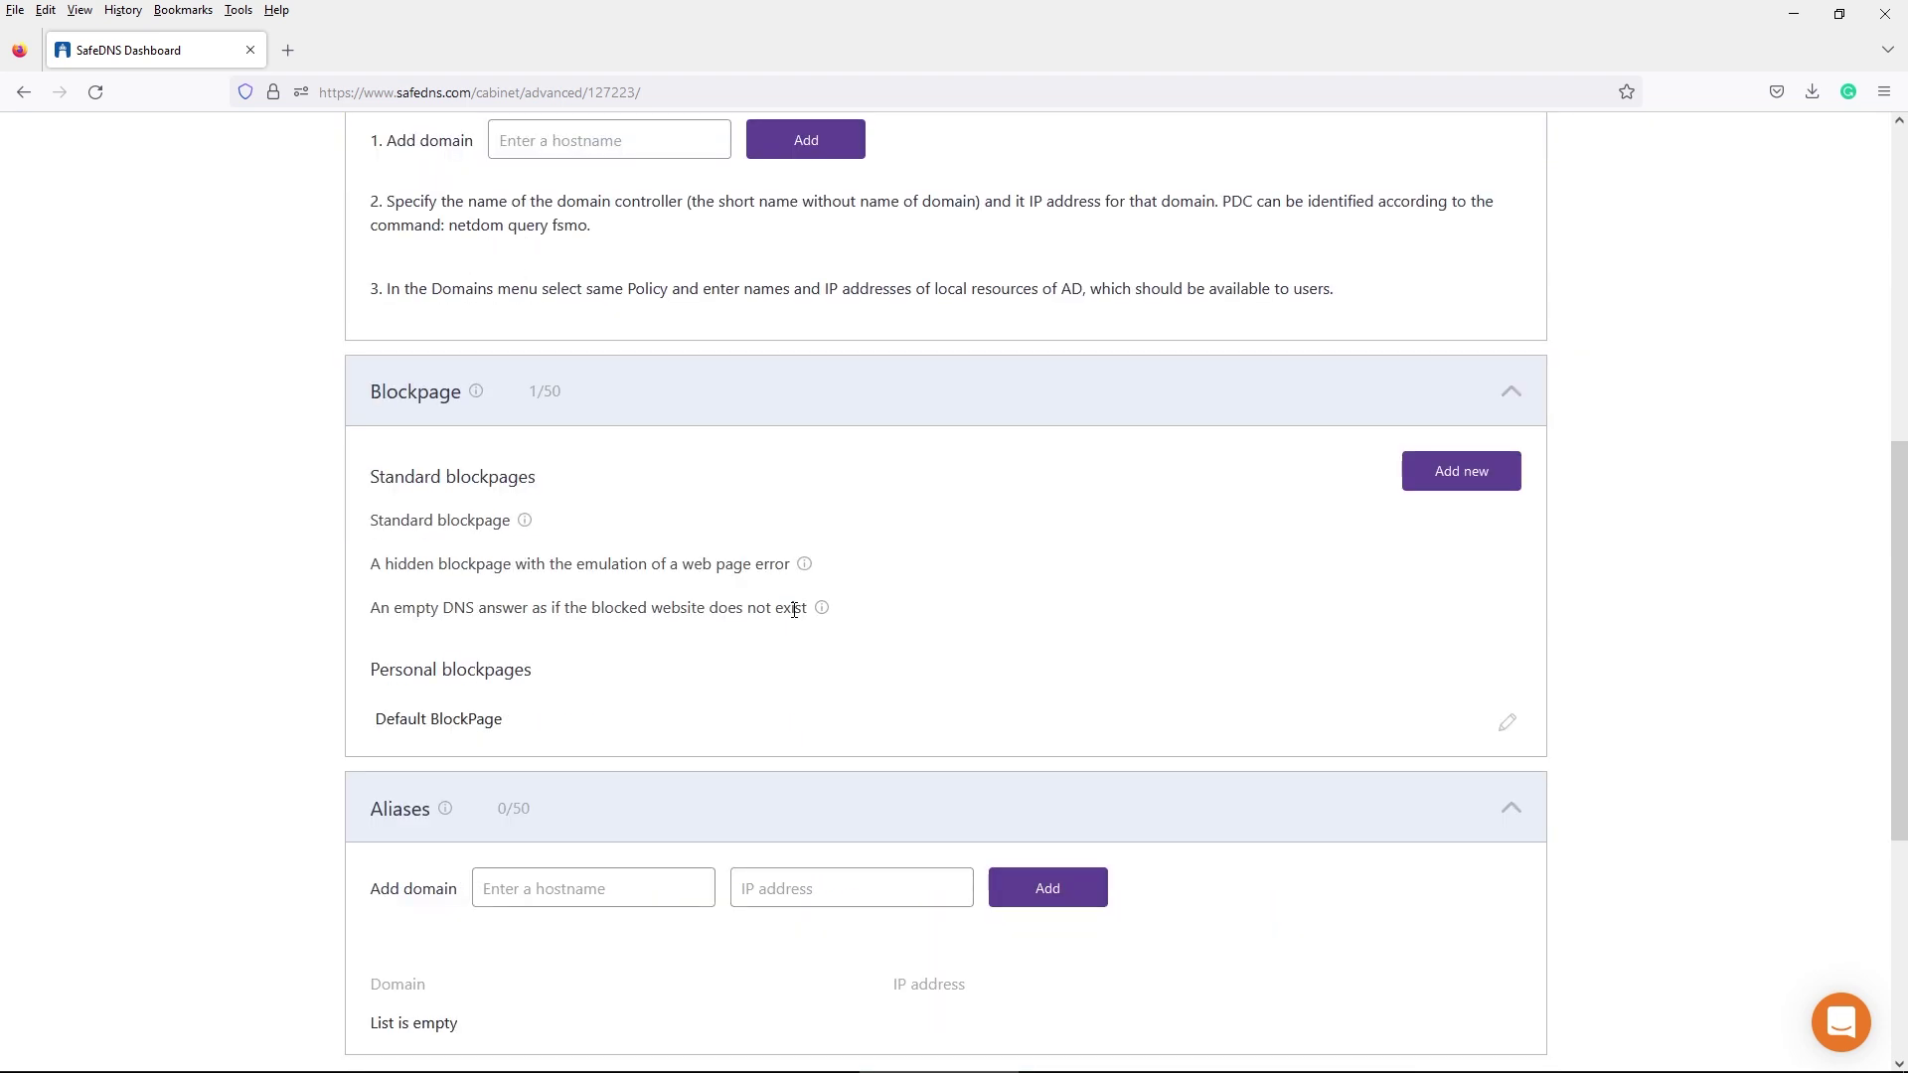
- Add a new Personal block page blockpage named 'Finance'
{"action": "left_click", "coordinate": [1456, 475]}
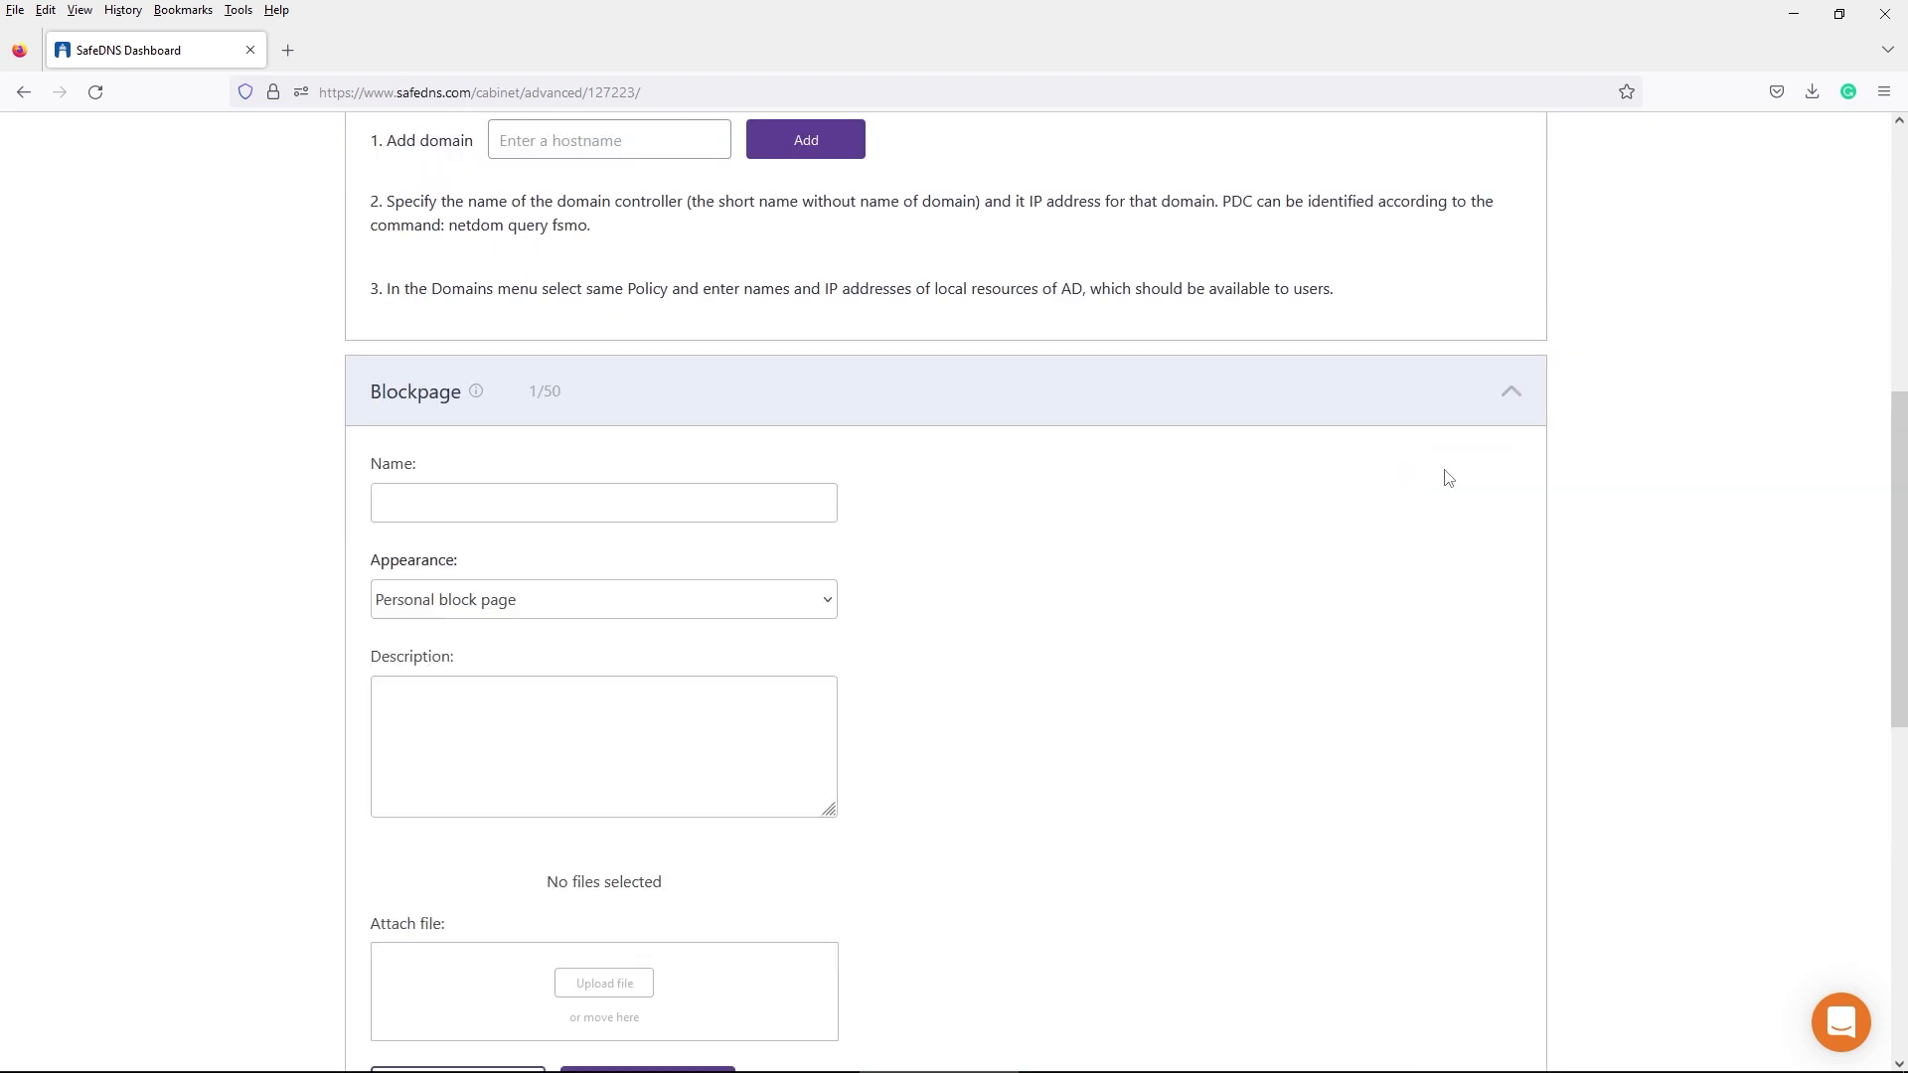
{"action": "left_click", "coordinate": [619, 605]}
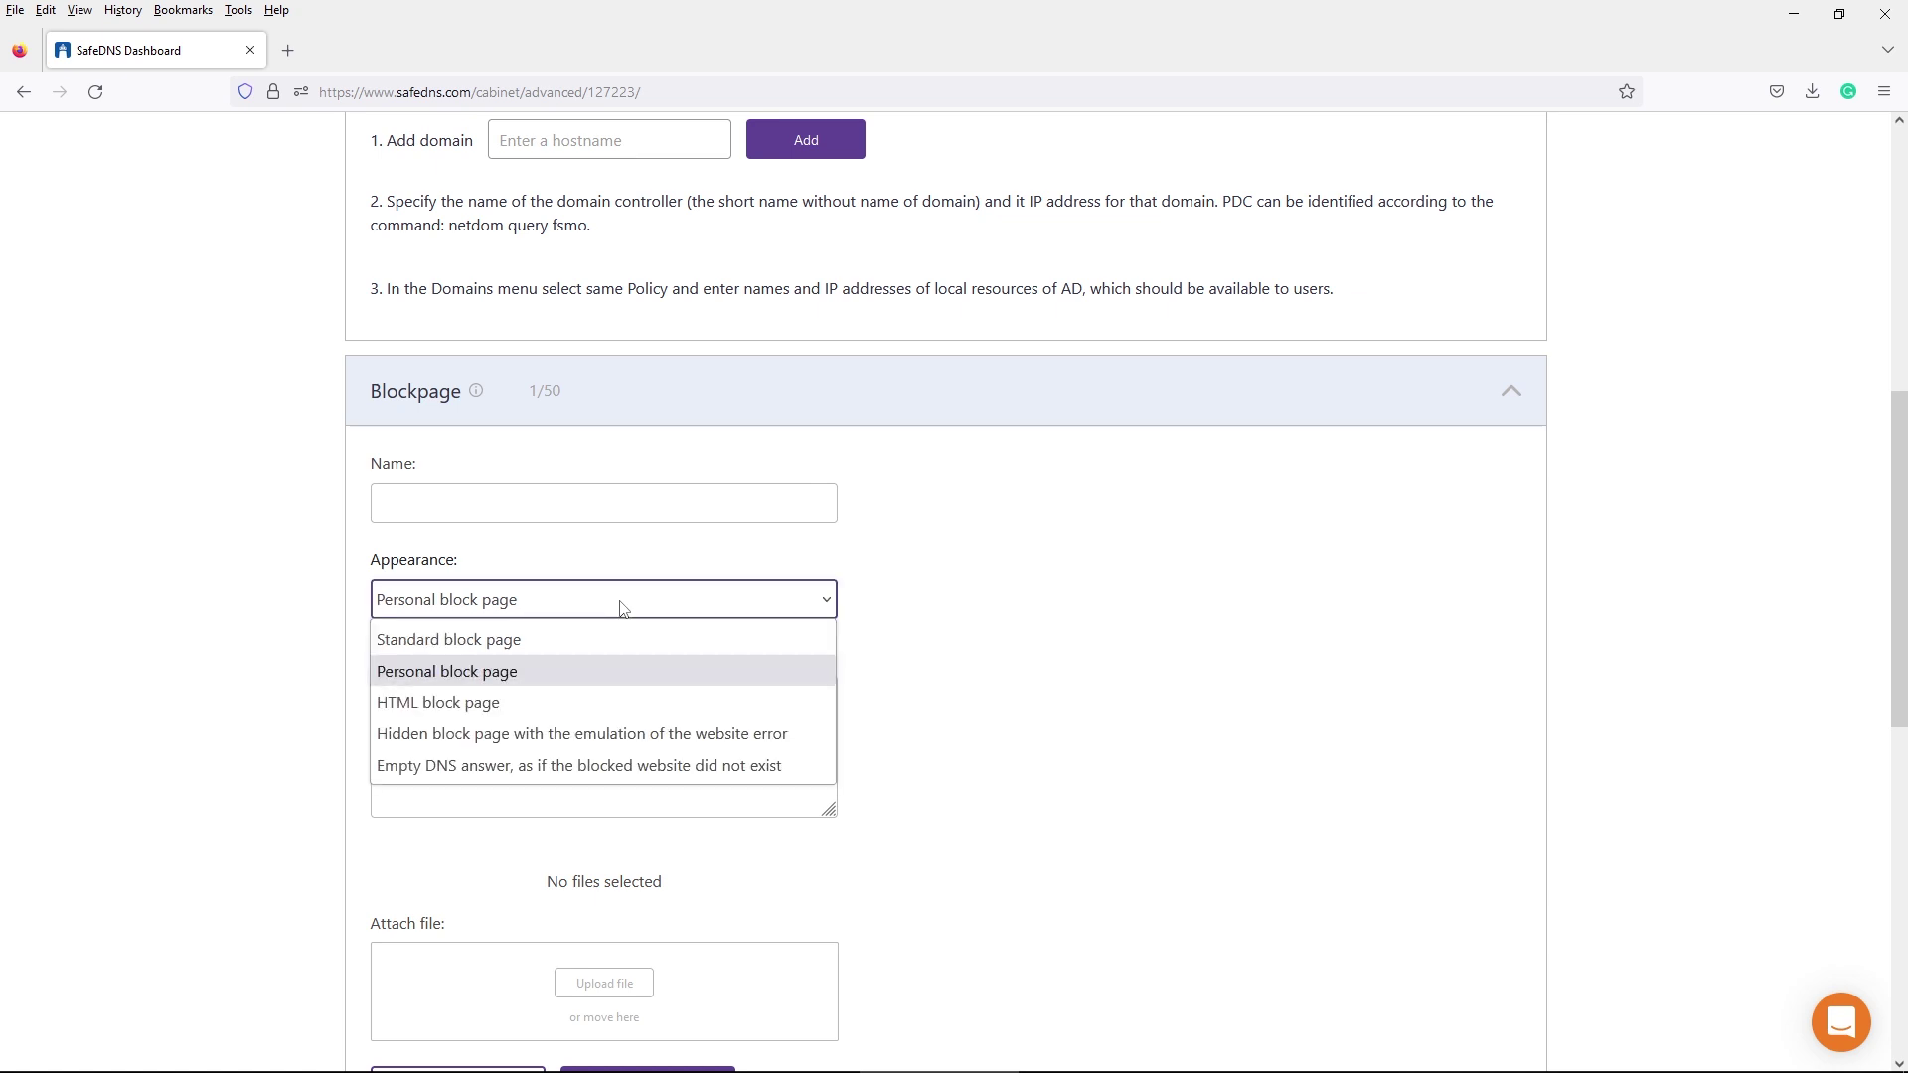
{"action": "left_click", "coordinate": [486, 676]}
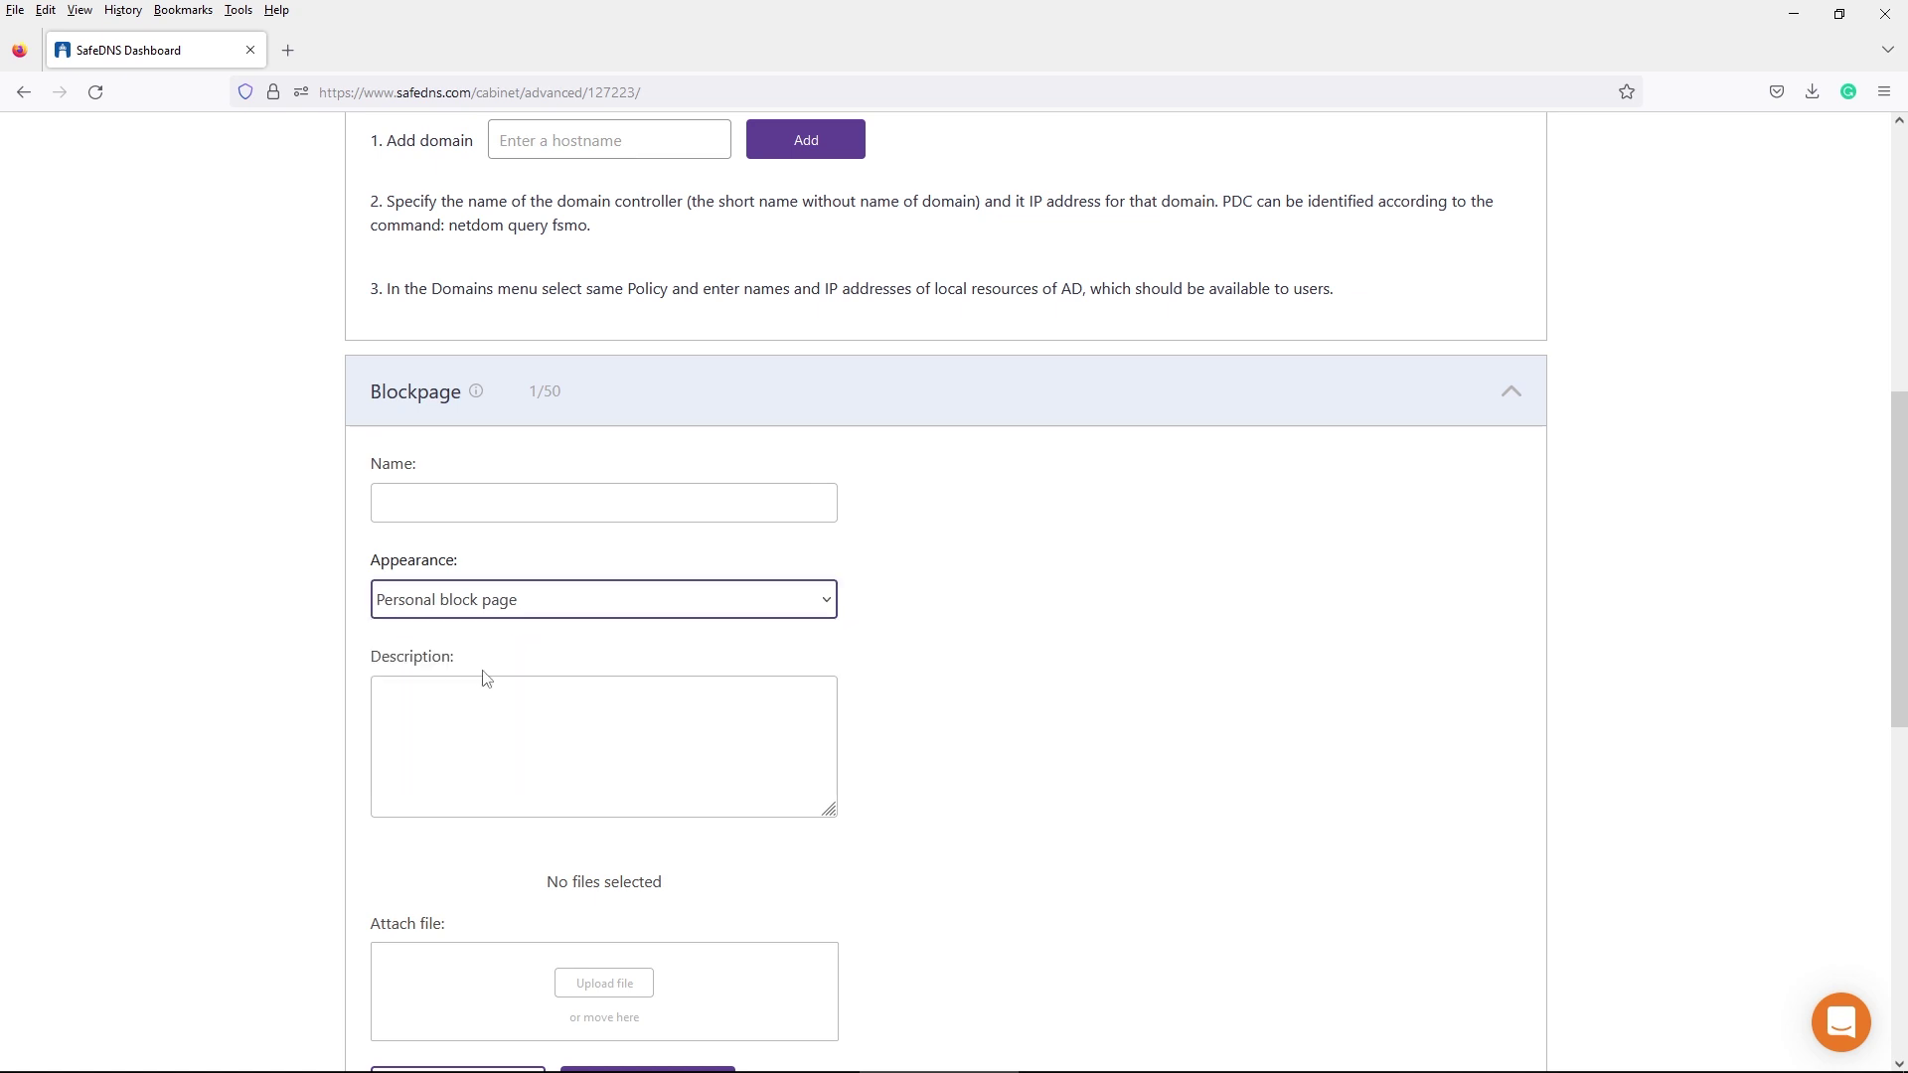
{"action": "left_click", "coordinate": [492, 508]}
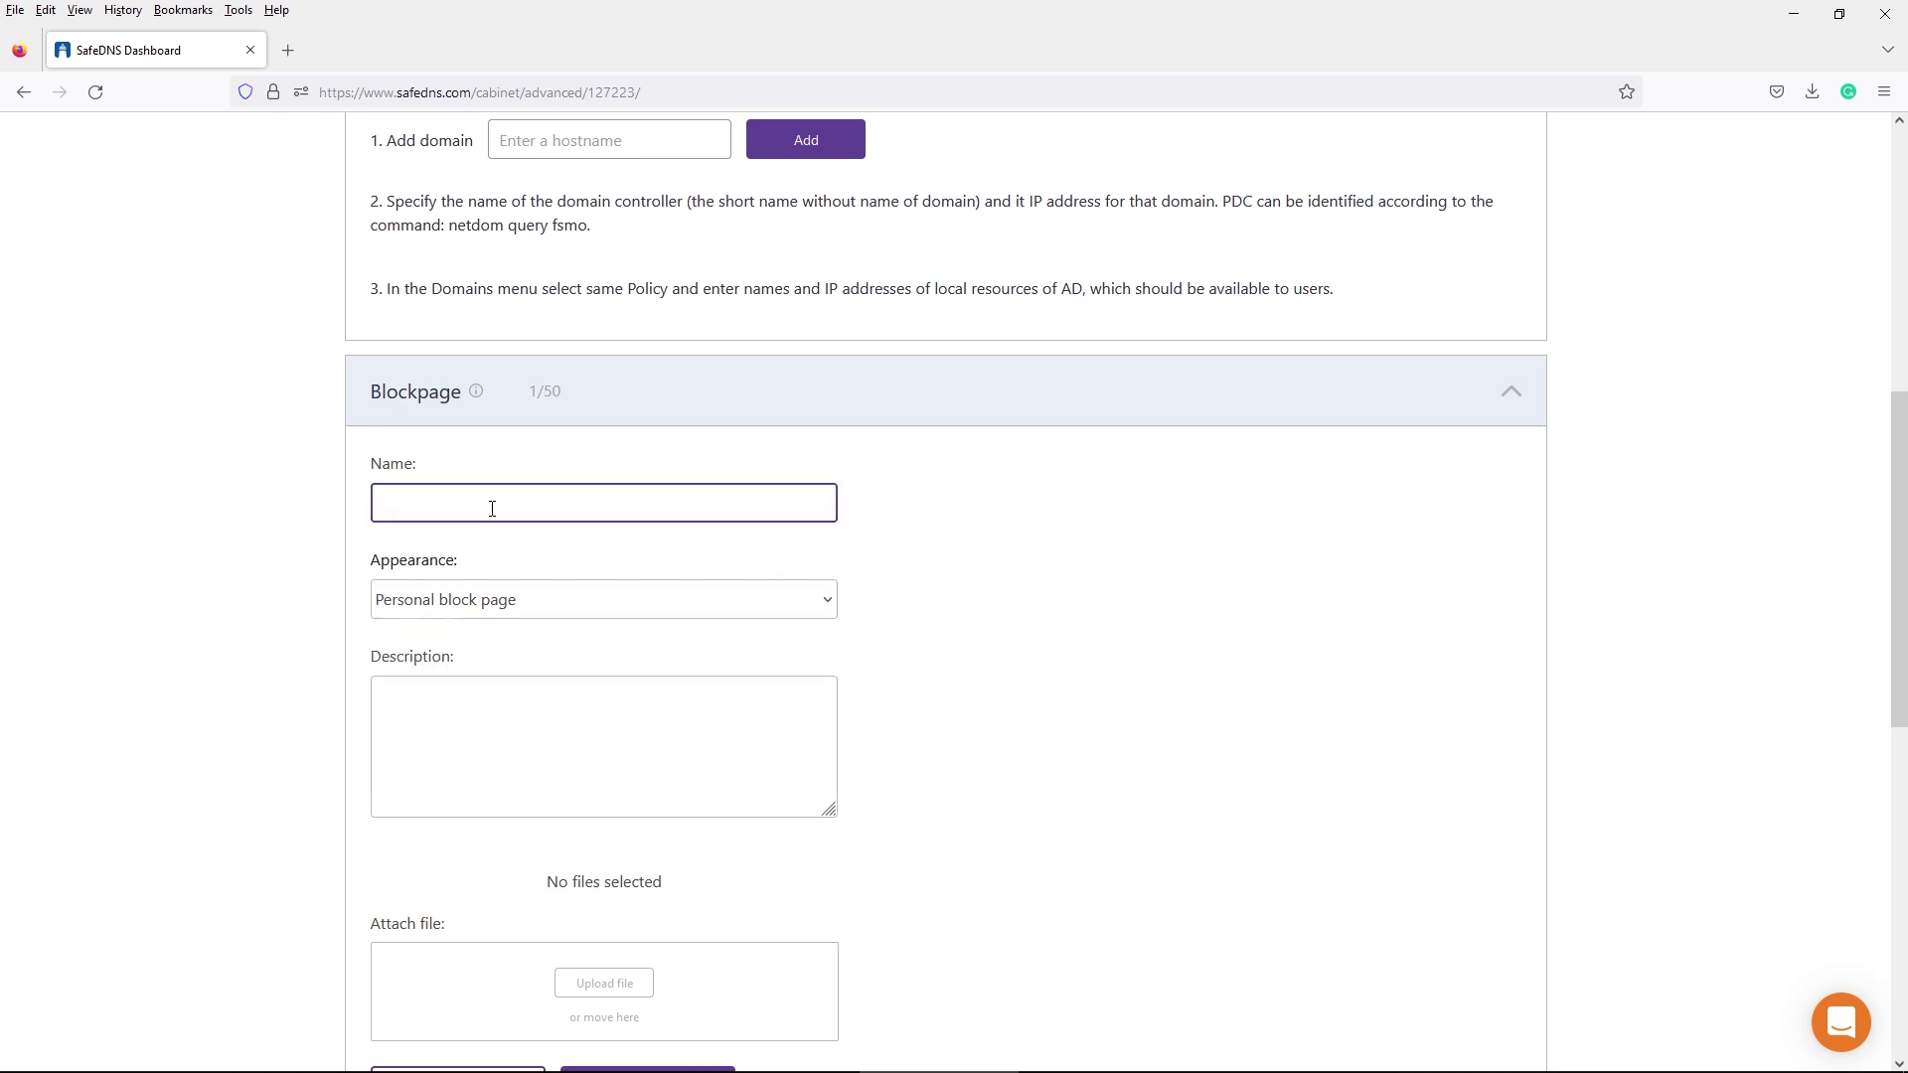
{"action": "type", "text": "Finance"}
{"action": "left_click", "coordinate": [569, 714]}
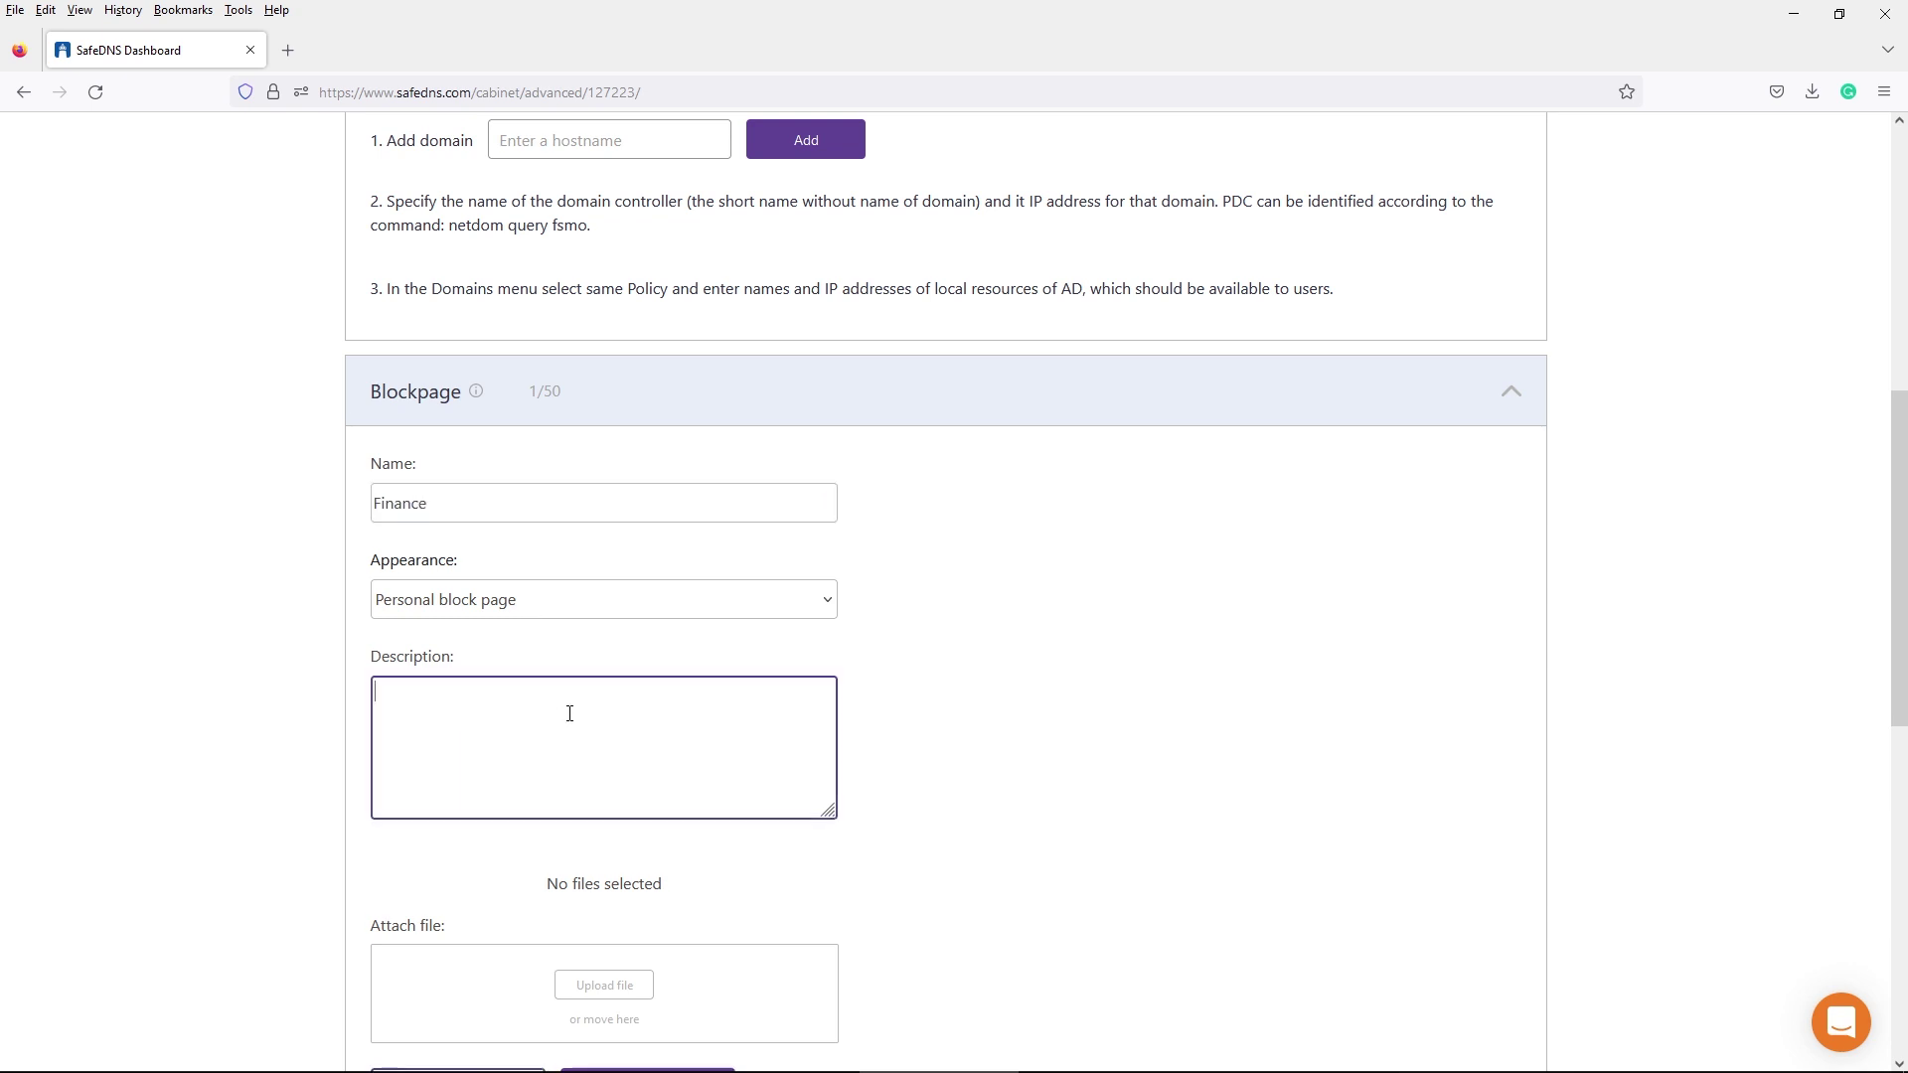
{"action": "scroll", "coordinate": [567, 715], "scroll_direction": "down", "scroll_amount": 3}
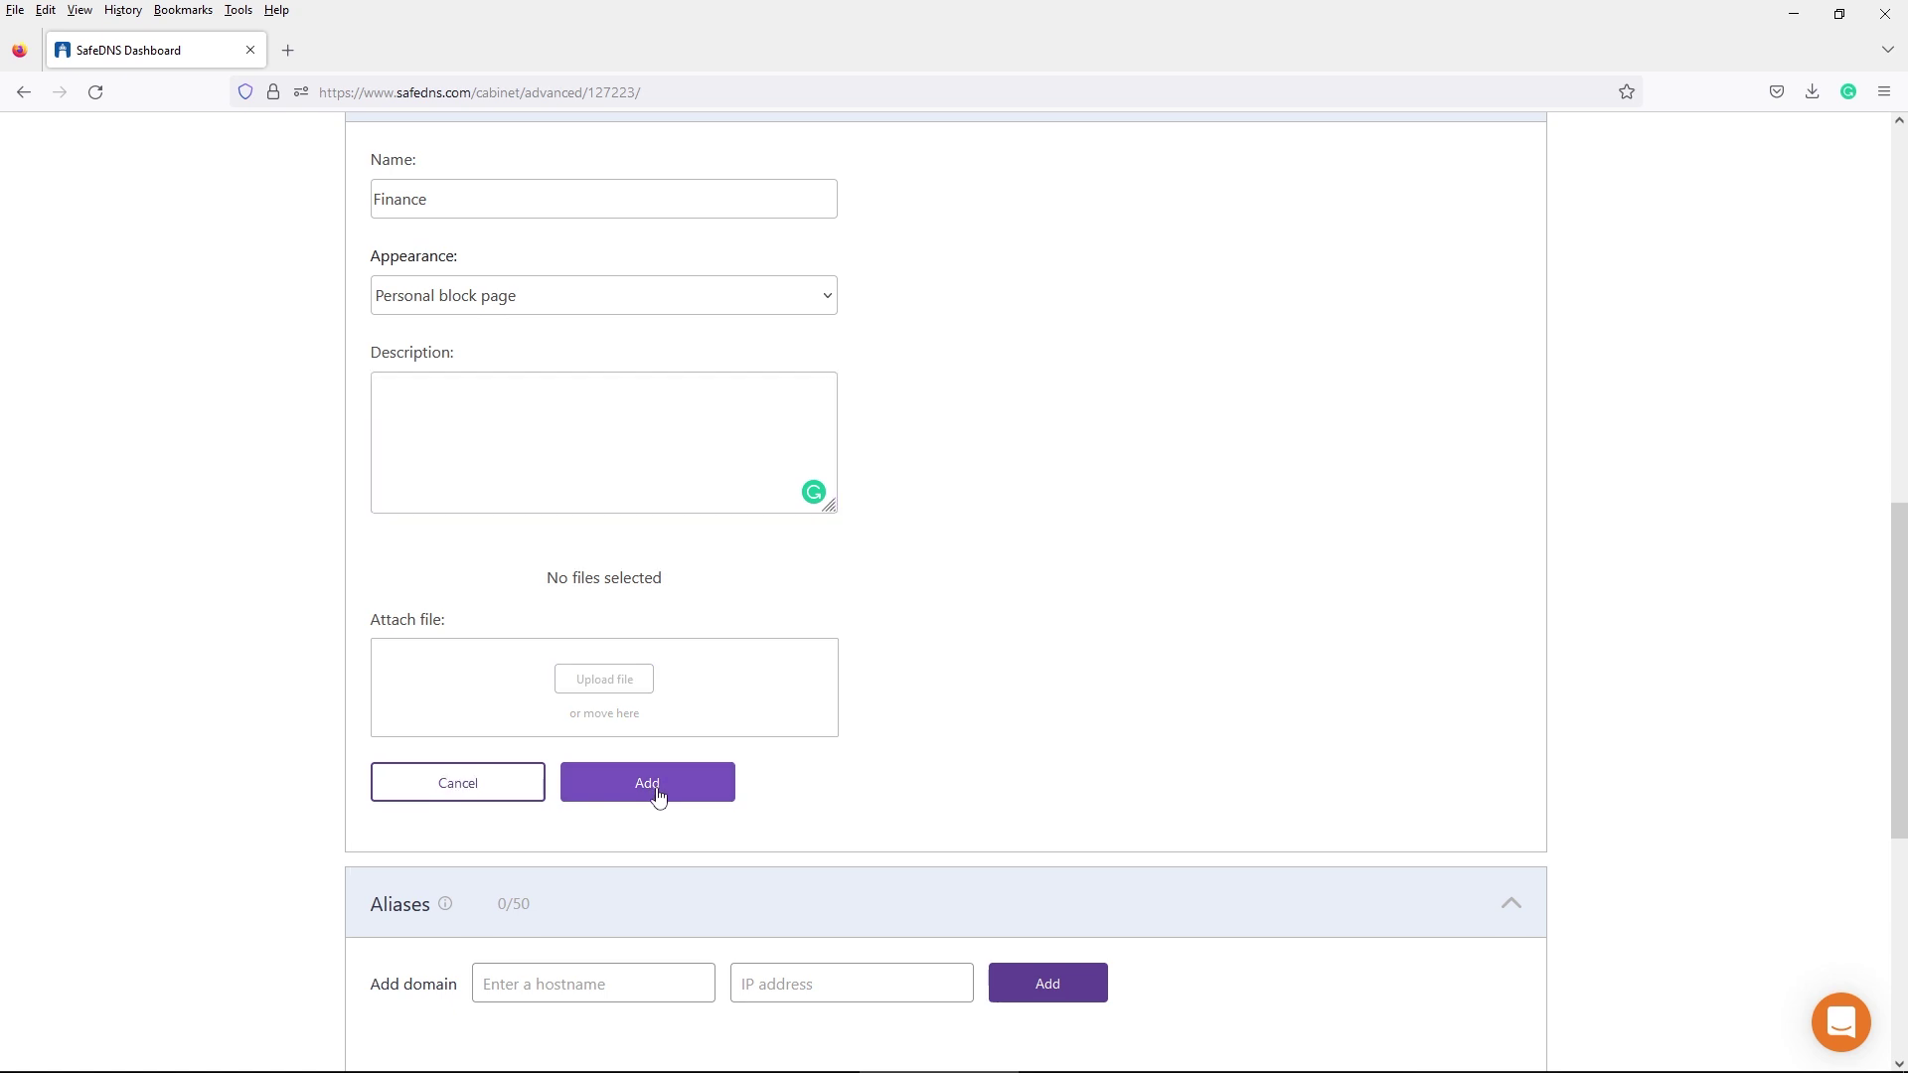
{"action": "left_click", "coordinate": [657, 793]}
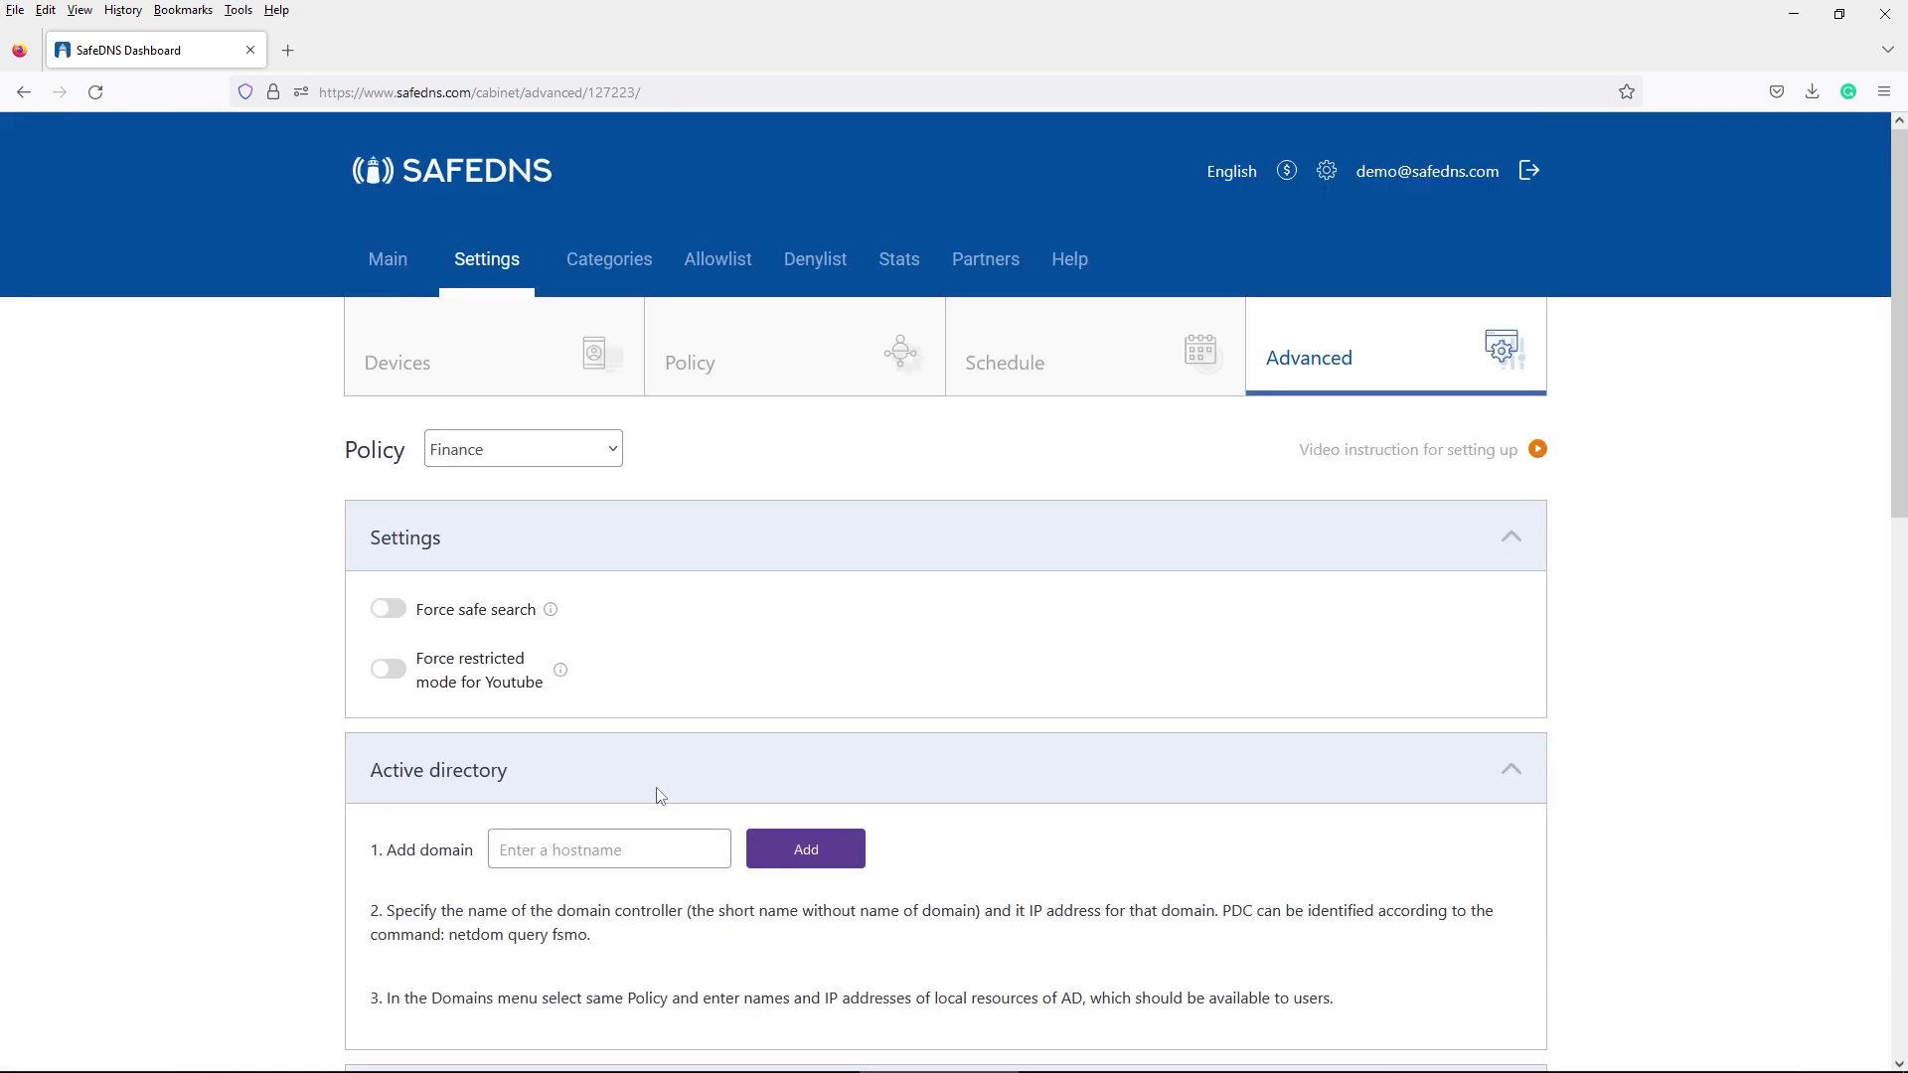
- Return to the Main dashboard overview showing filtering status and account summary
{"action": "left_click", "coordinate": [395, 264]}
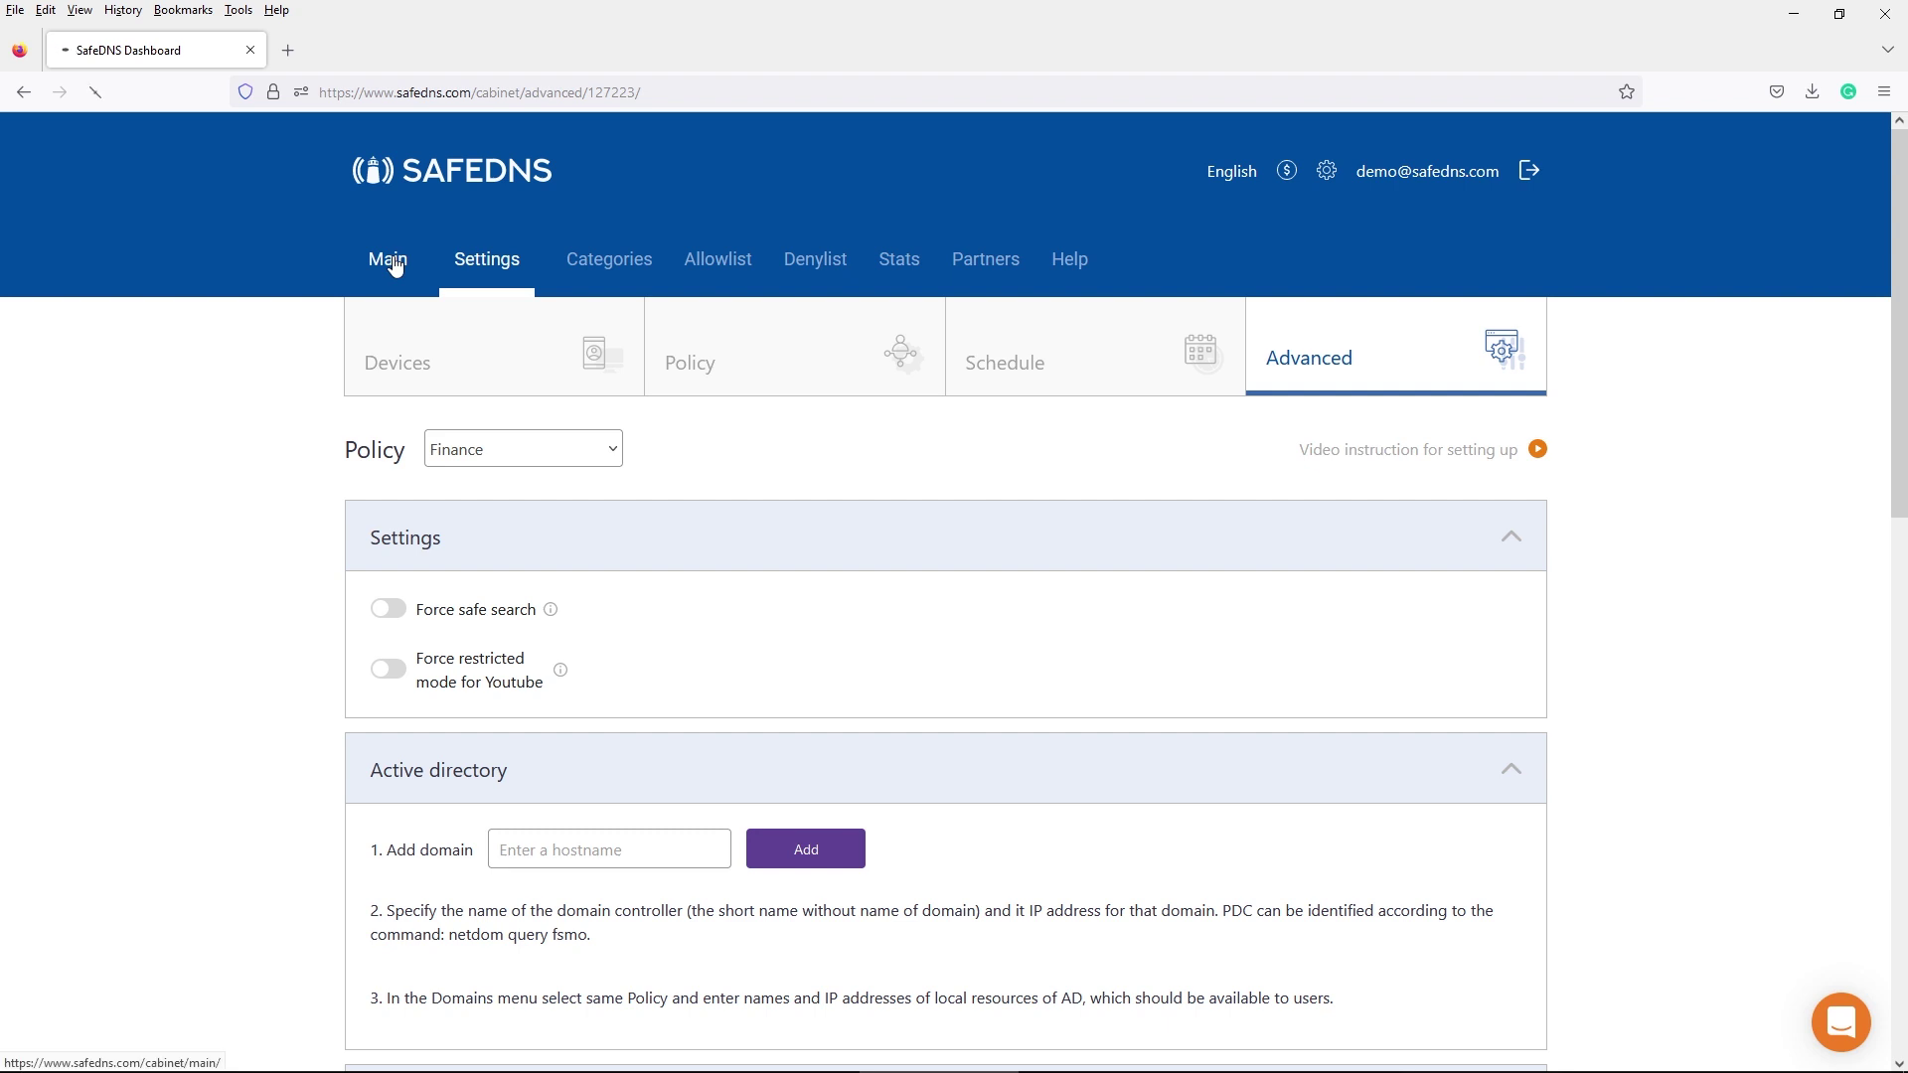